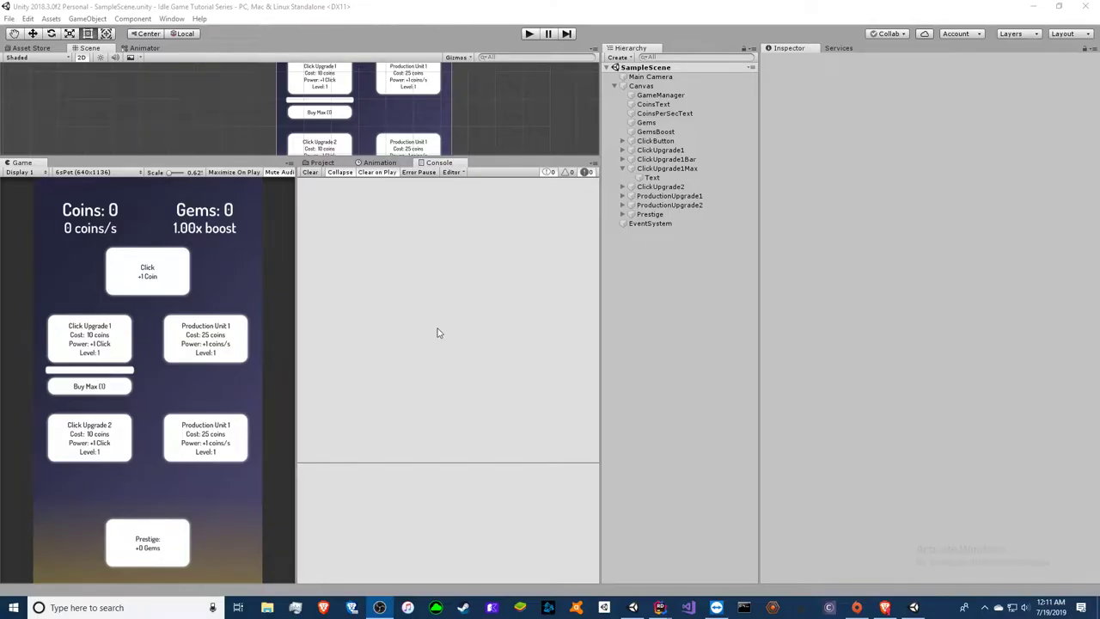
Focus the Unity Editor window showing the idle game SampleScene with Coins and Gems at 0
left_click(437, 332)
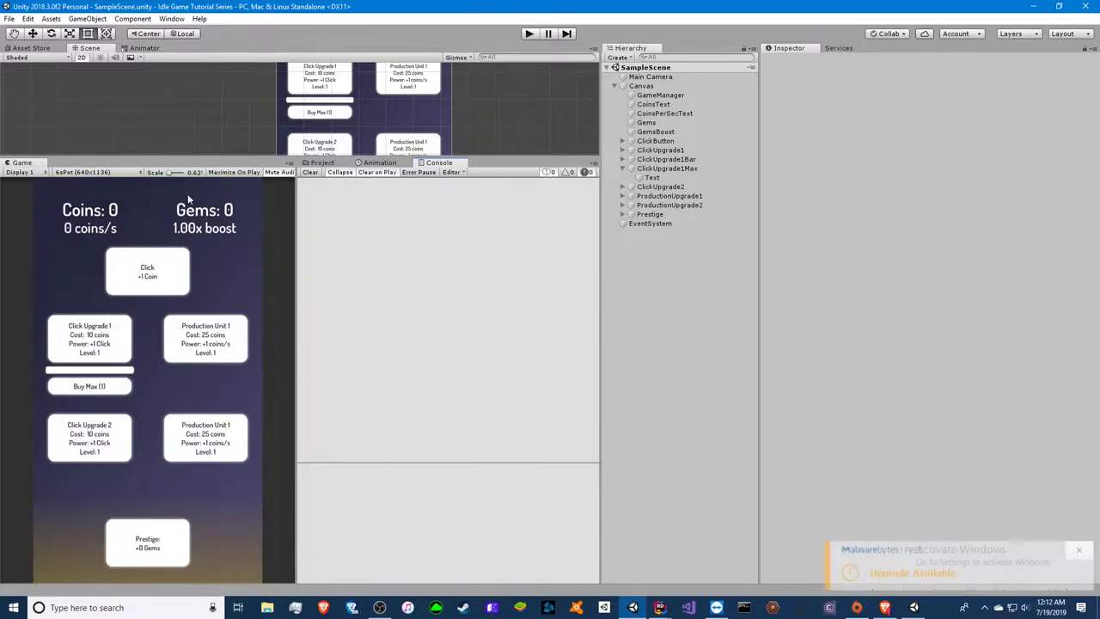
Close the Malwarebytes upgrade notice and switch to the CryptoClickers gameScene Unity window
left_click(1065, 572)
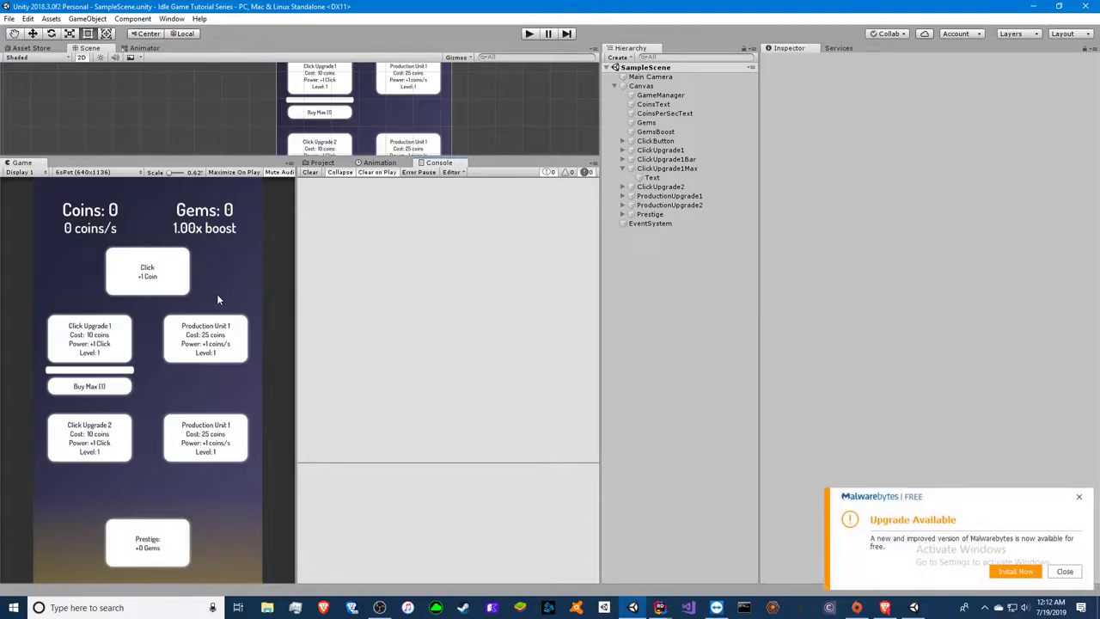
left_click(1065, 572)
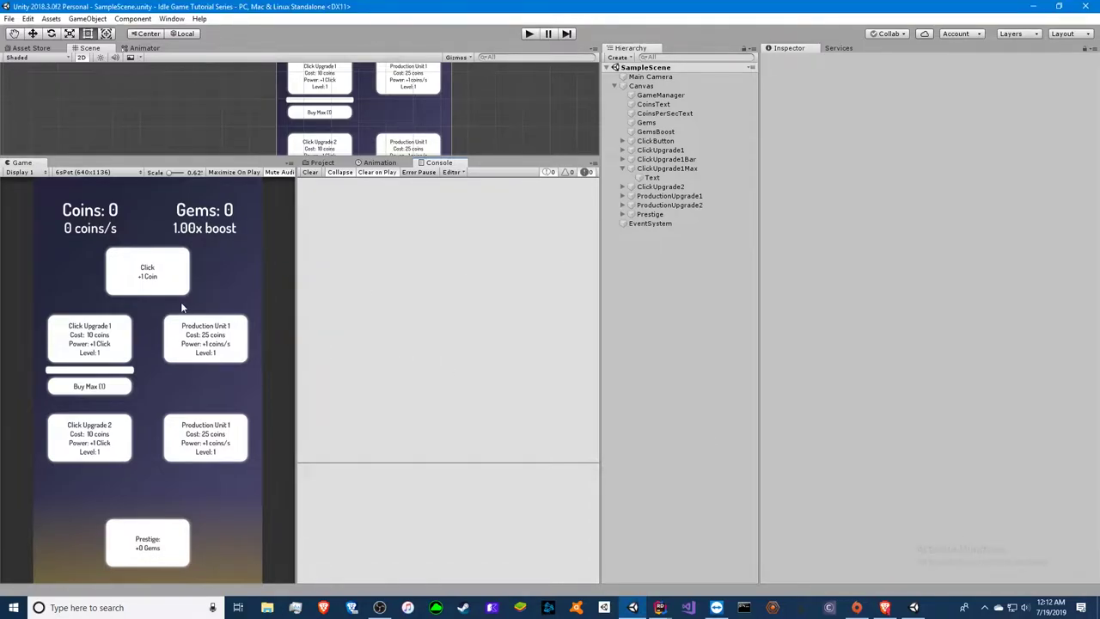
key("alt+Tab")
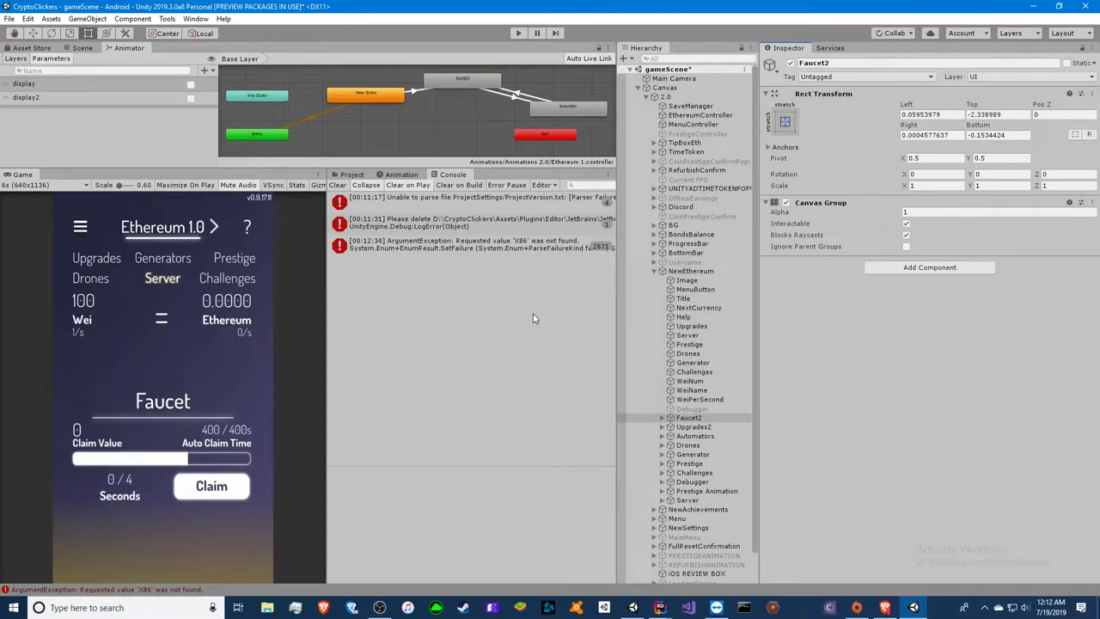
Inspect the ArgumentException stack trace, then show the Assets folders and the Scene view
left_click(488, 247)
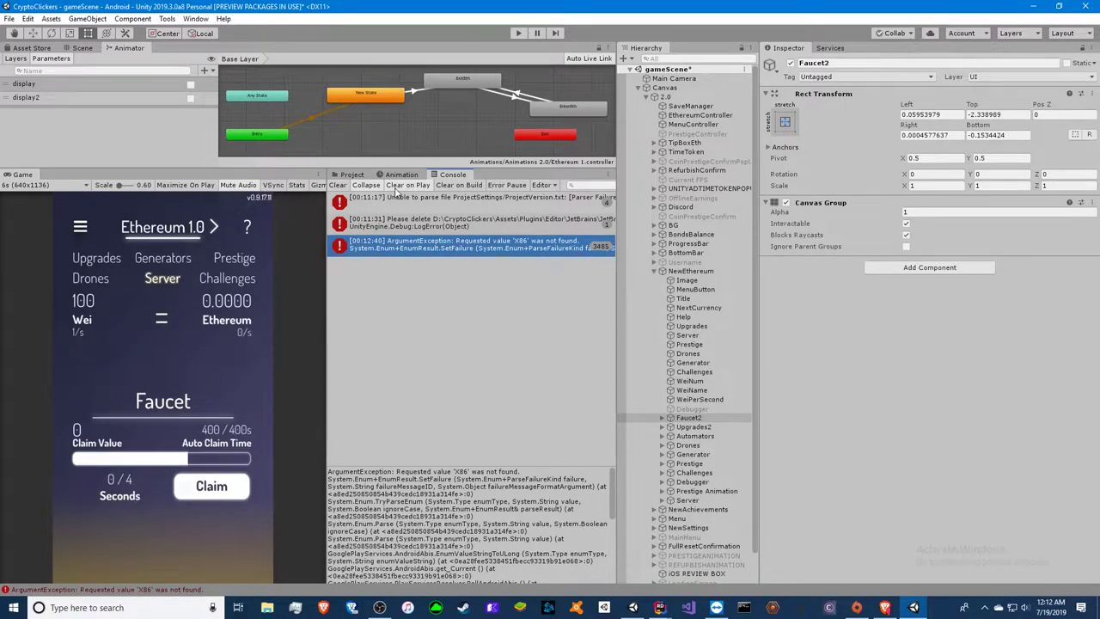
left_click(401, 174)
left_click(352, 174)
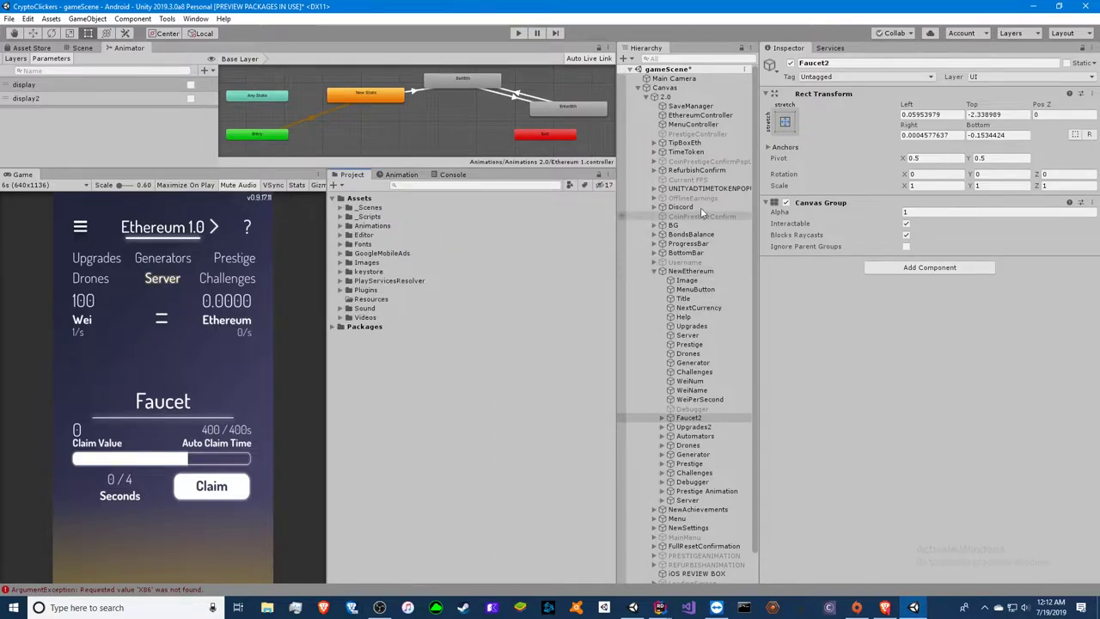
left_click(82, 48)
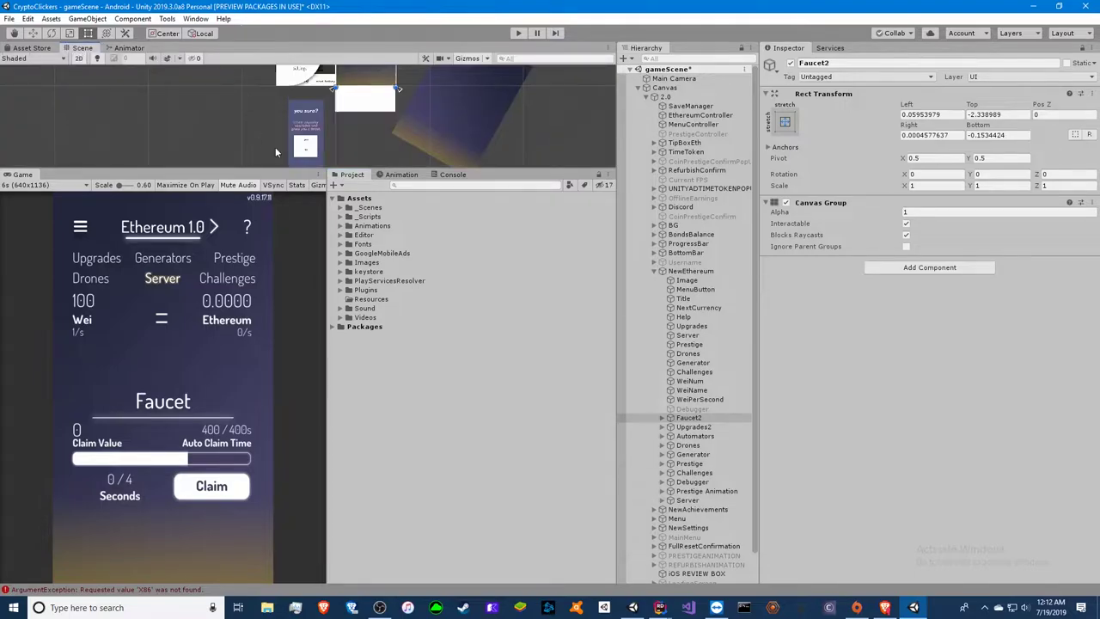
left_click_drag(288, 170, 288, 430)
scroll(481, 144, "down", 3)
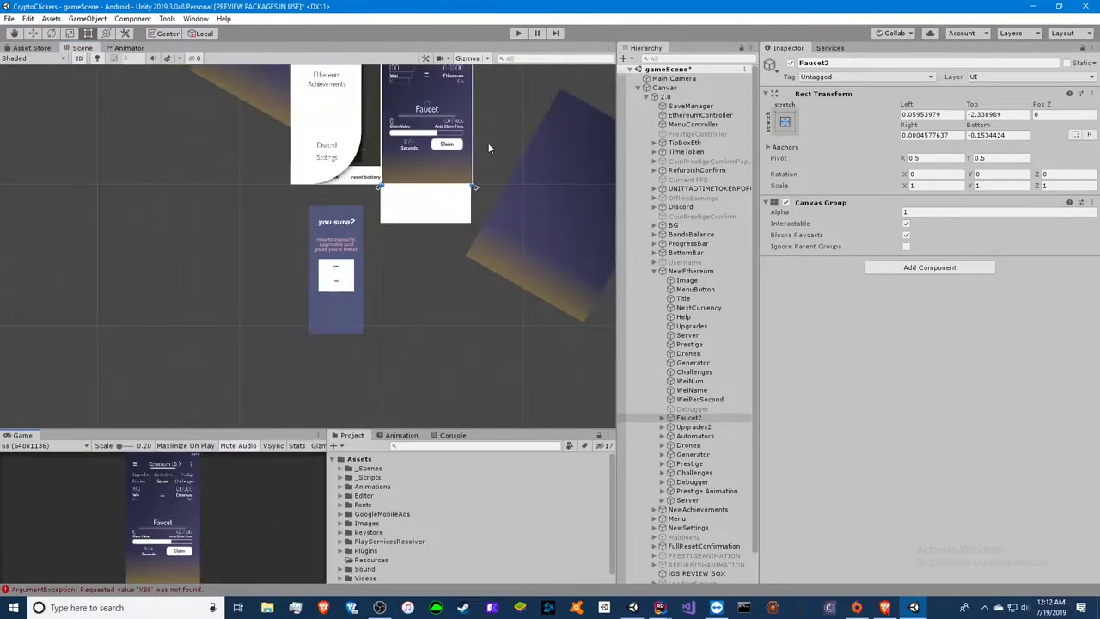
middle_click_drag(495, 151, 386, 332)
scroll(386, 333, "up", 8)
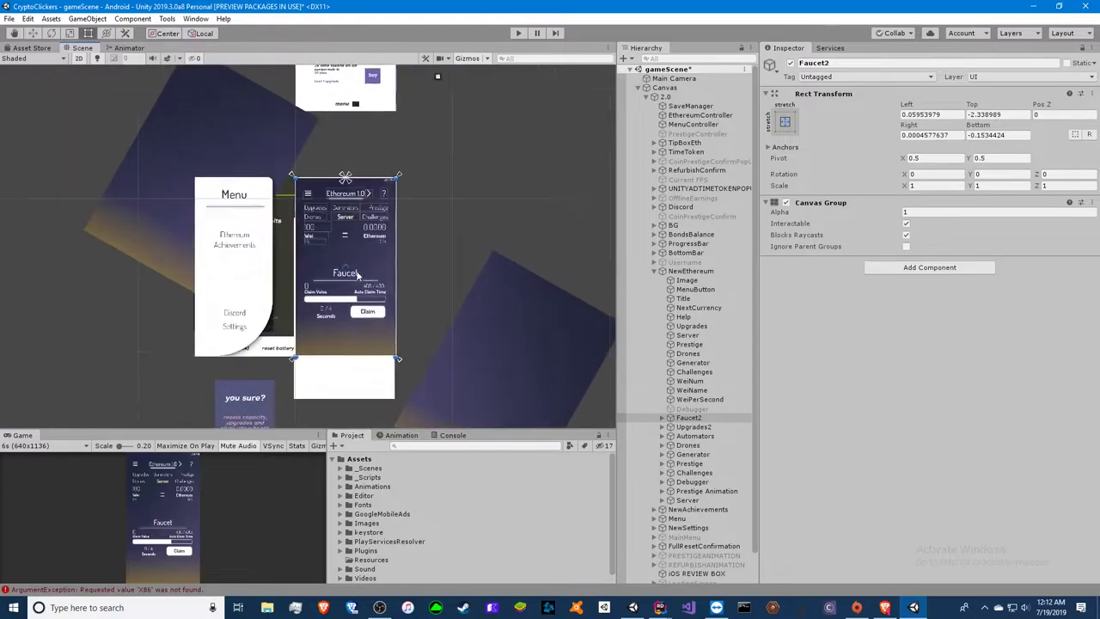
scroll(340, 309, "down", 2)
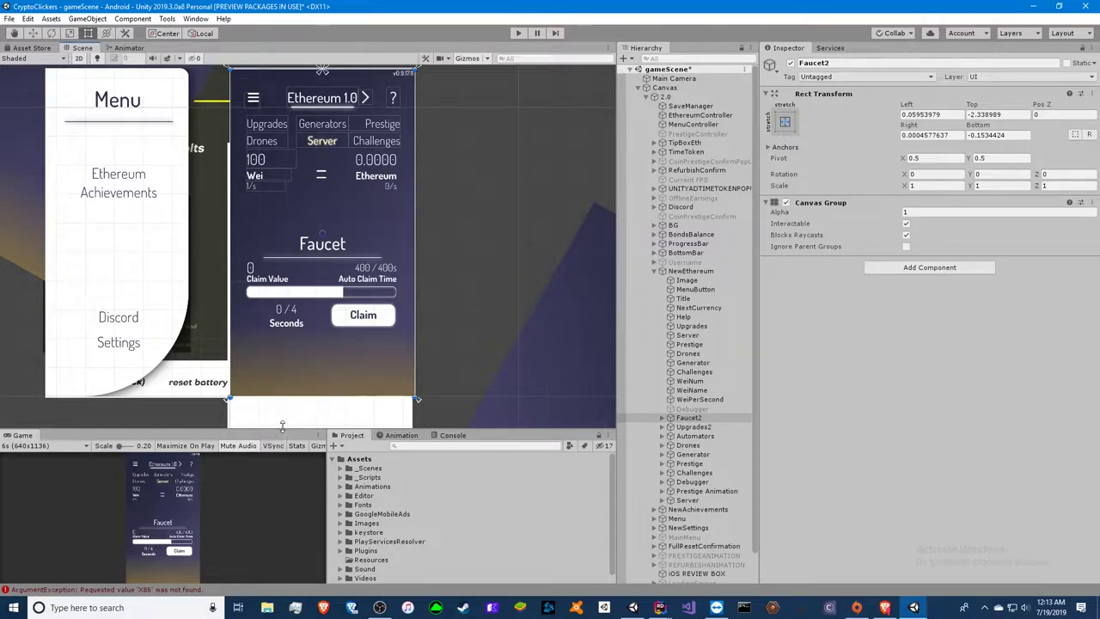
left_click_drag(282, 424, 284, 172)
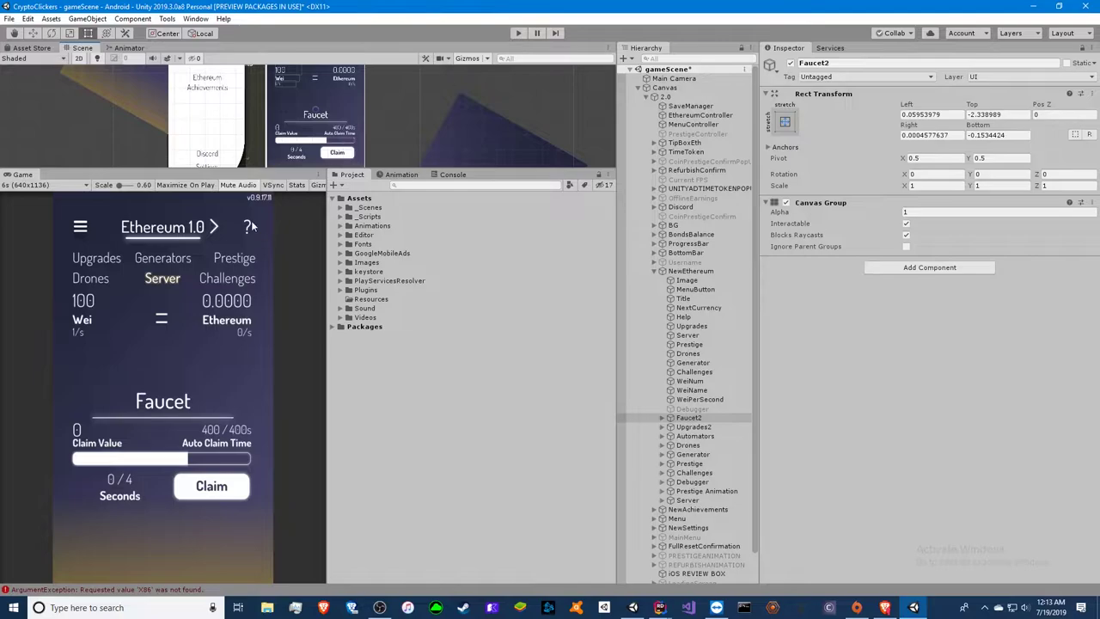
Play the game, claim from the faucet, cycle Generators, Upgrades and Prestige tabs, then view the Console
left_click(519, 32)
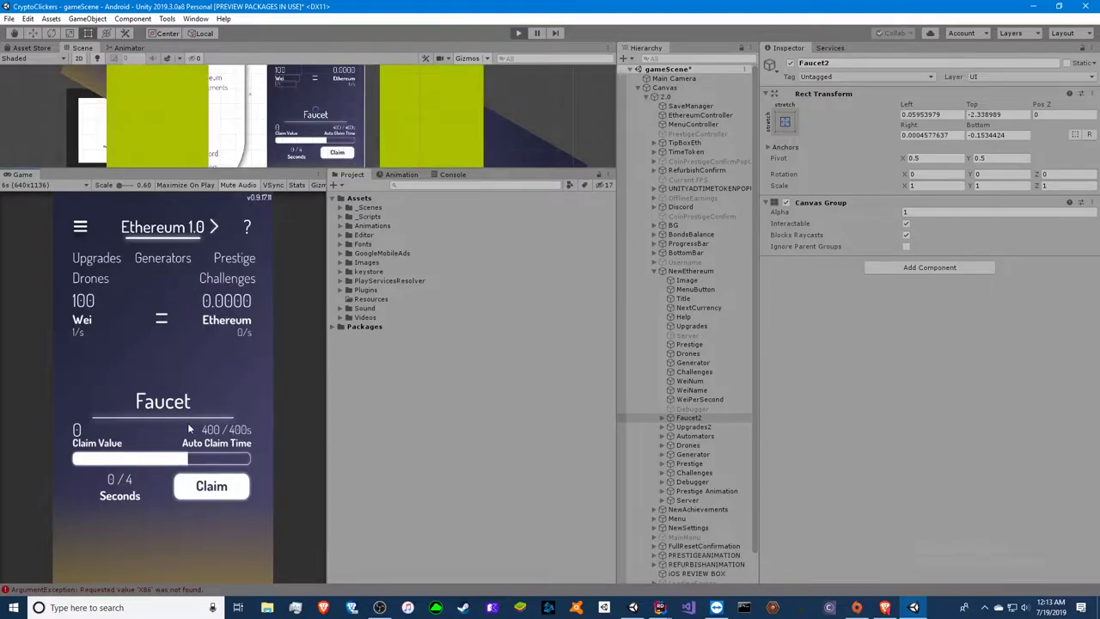
left_click(204, 488)
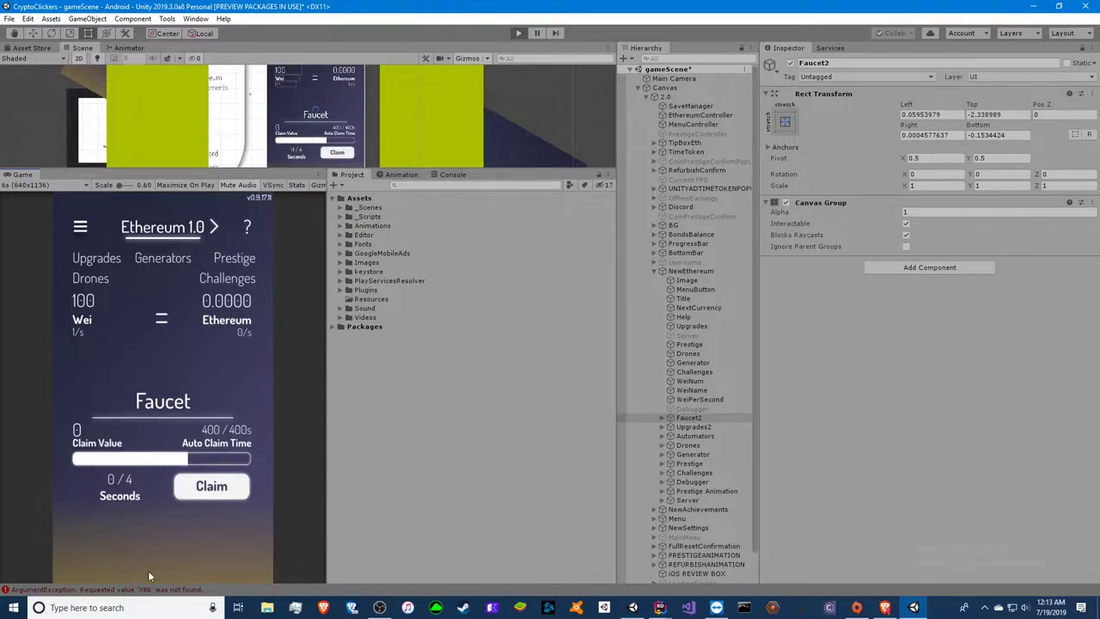
left_click(163, 262)
left_click(94, 260)
left_click(157, 227)
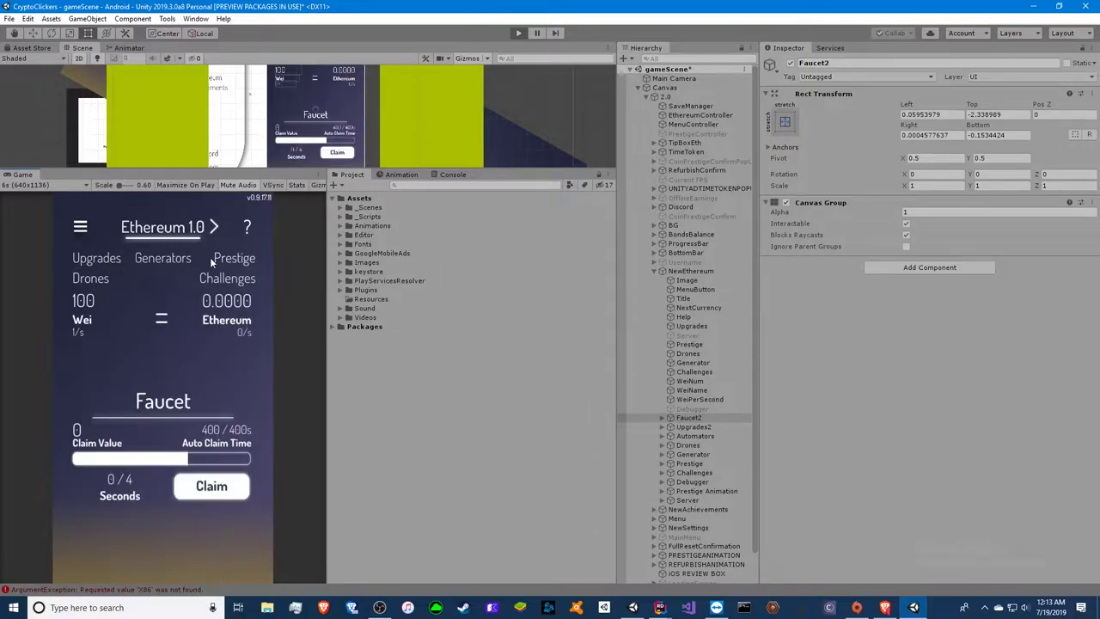
left_click(220, 263)
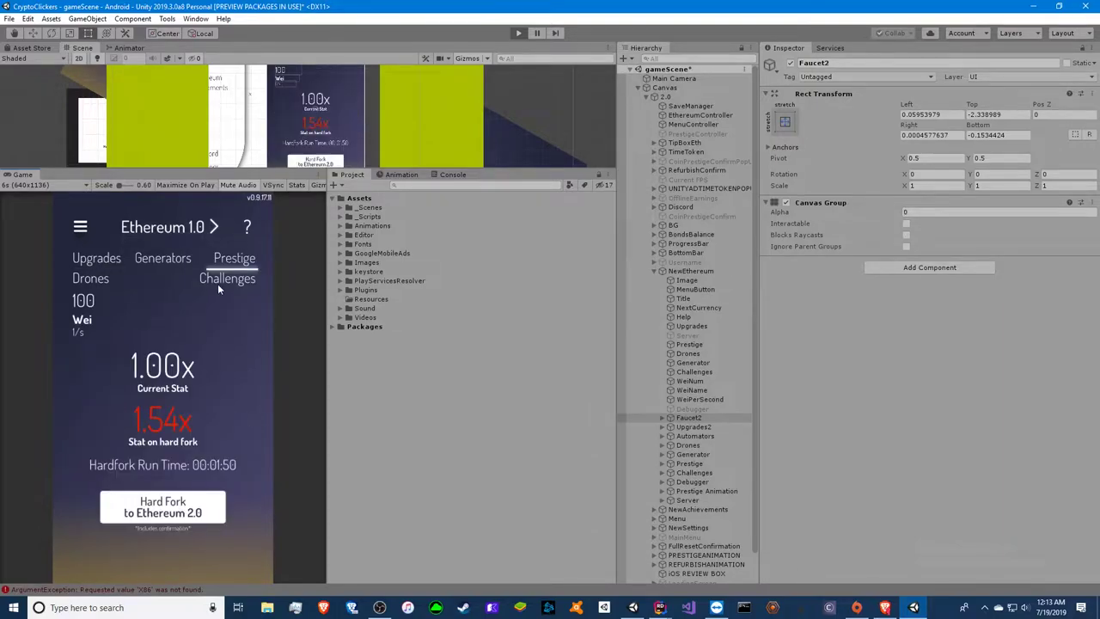
left_click(215, 279)
left_click(234, 259)
left_click(453, 175)
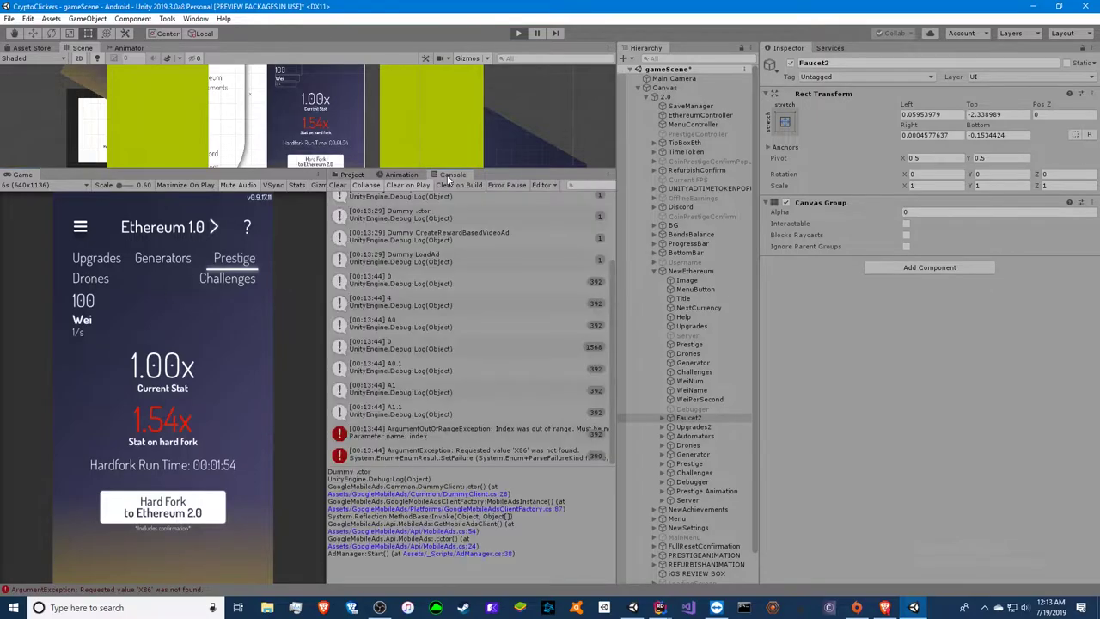
Check the ArgumentOutOfRange stack trace and open the running game's Settings screen
left_click(416, 438)
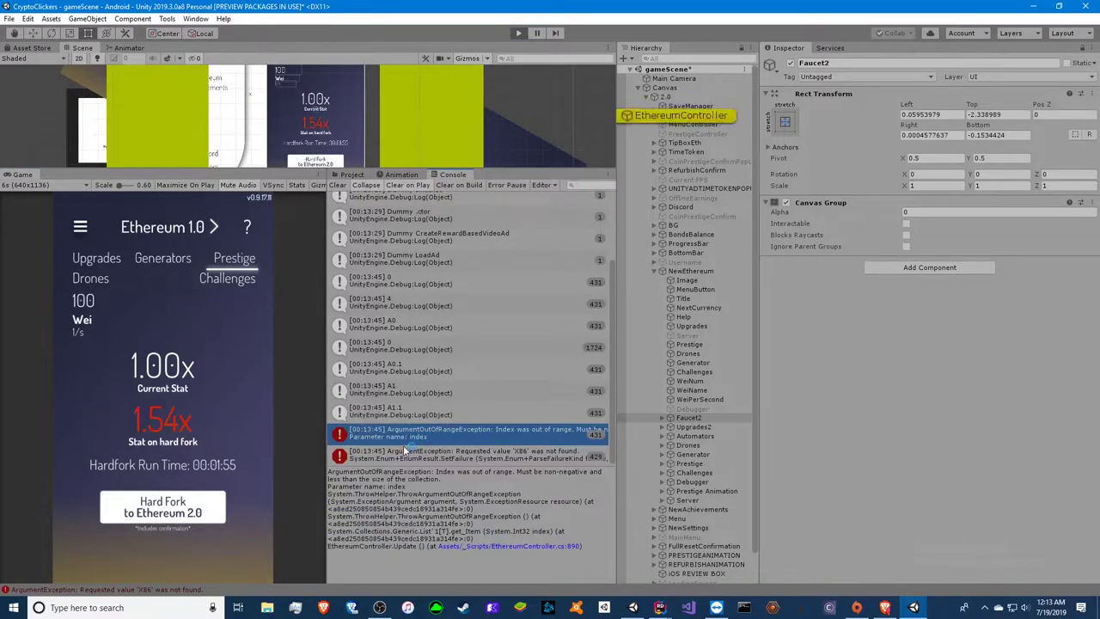
left_click(80, 226)
left_click(146, 520)
scroll(138, 462, "down", 8)
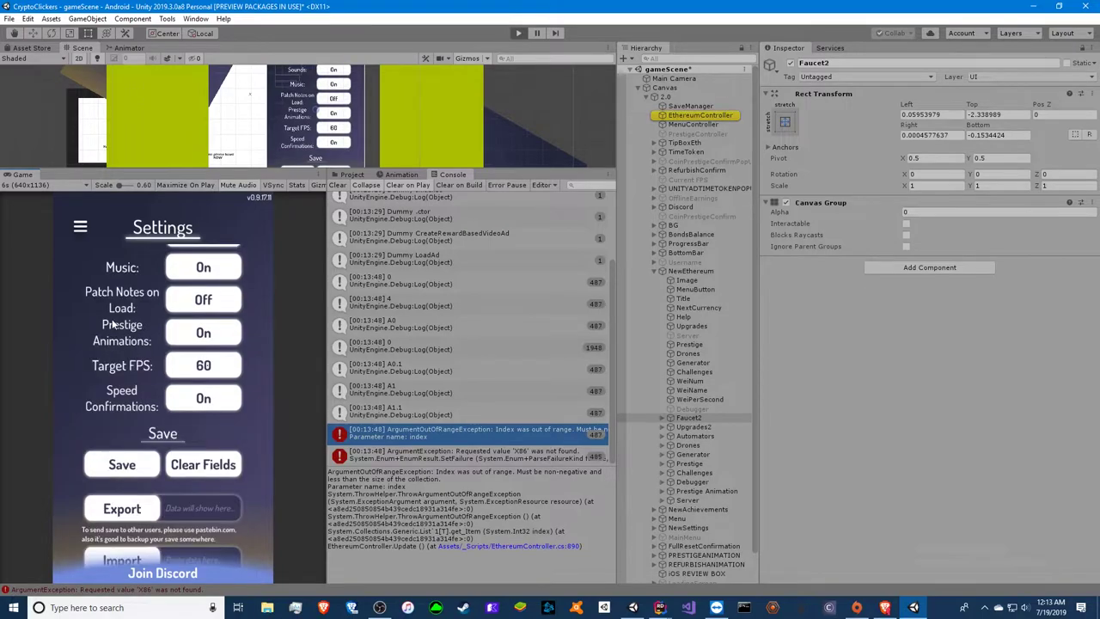
Set all five Full Reset confirmations to Yes and reset the save
left_click(165, 452)
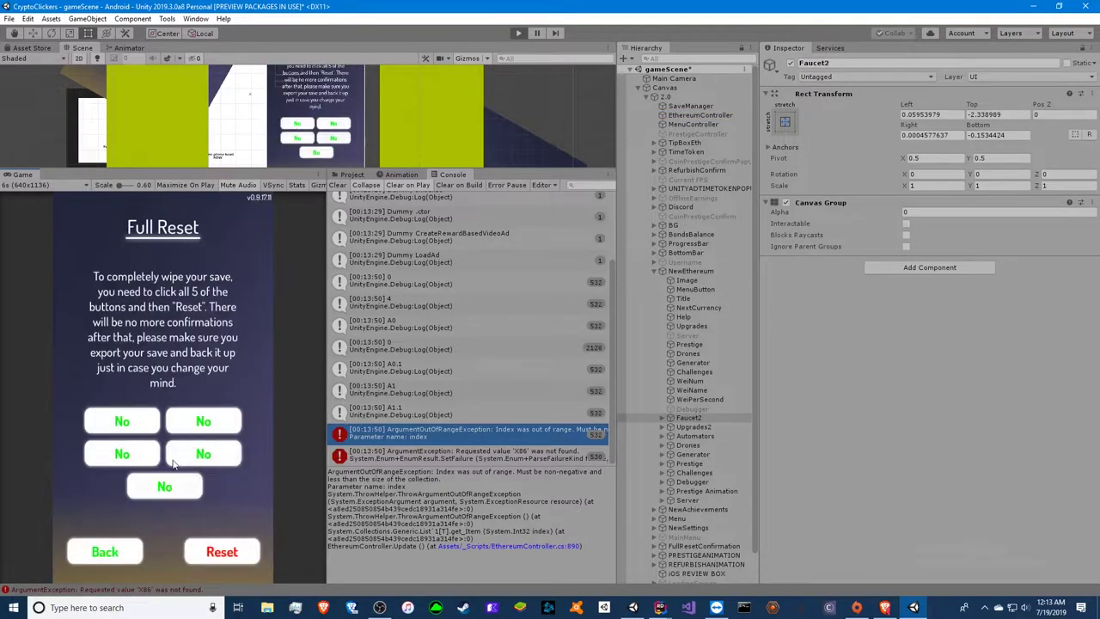
left_click(122, 454)
left_click(164, 487)
left_click(204, 454)
left_click(204, 421)
left_click(122, 421)
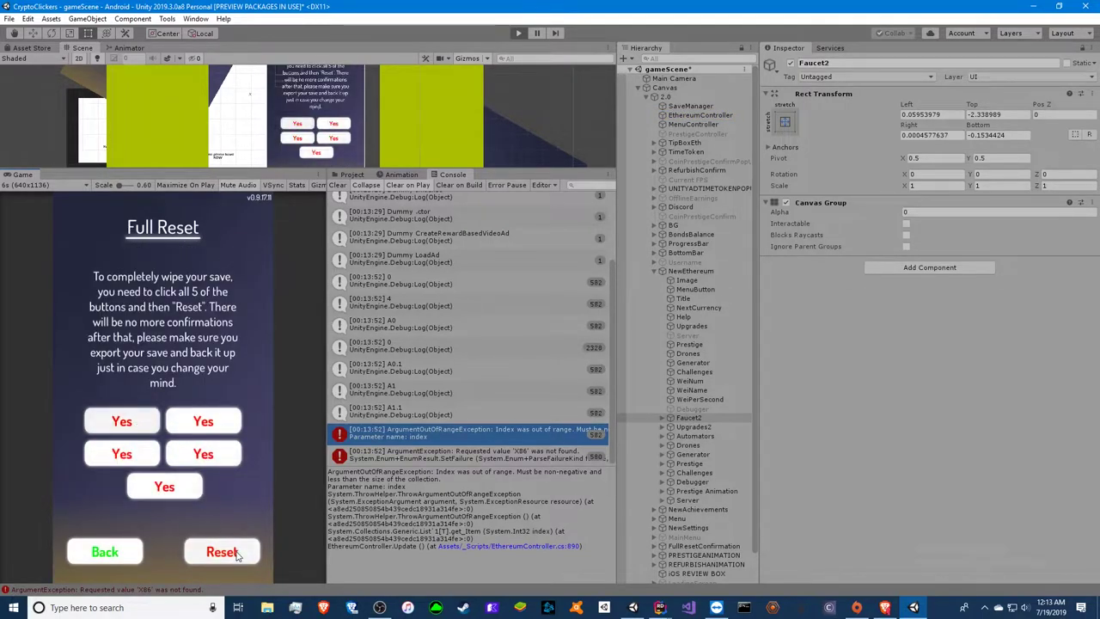
left_click(221, 552)
Return to the Ethereum screen, inspect the NullReferenceException, and show the Assets folders
left_click(81, 227)
left_click(143, 316)
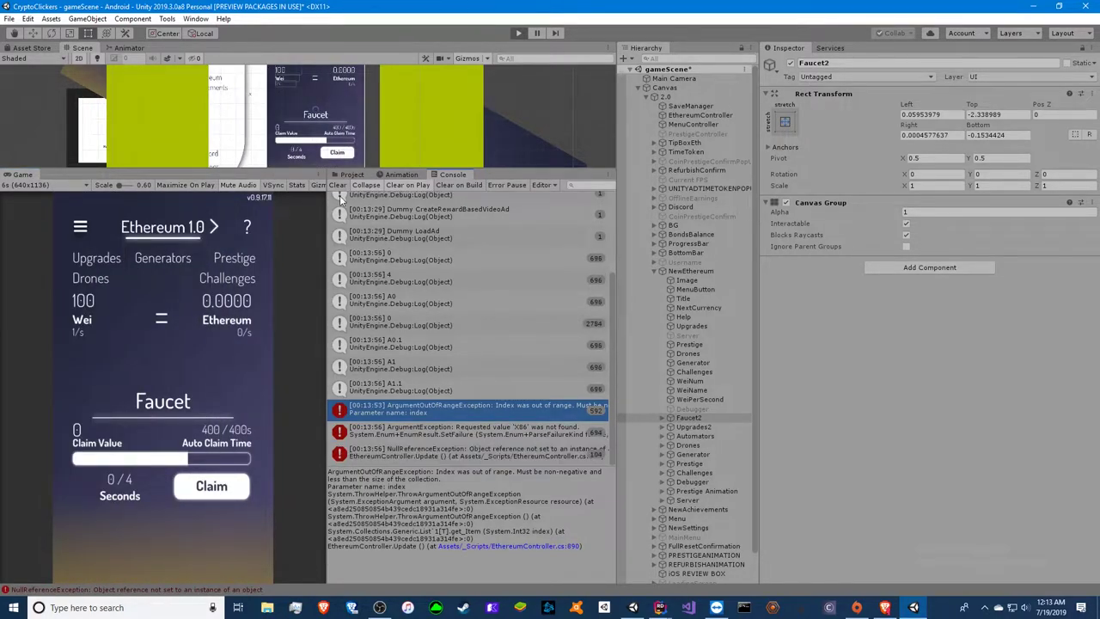
left_click(438, 448)
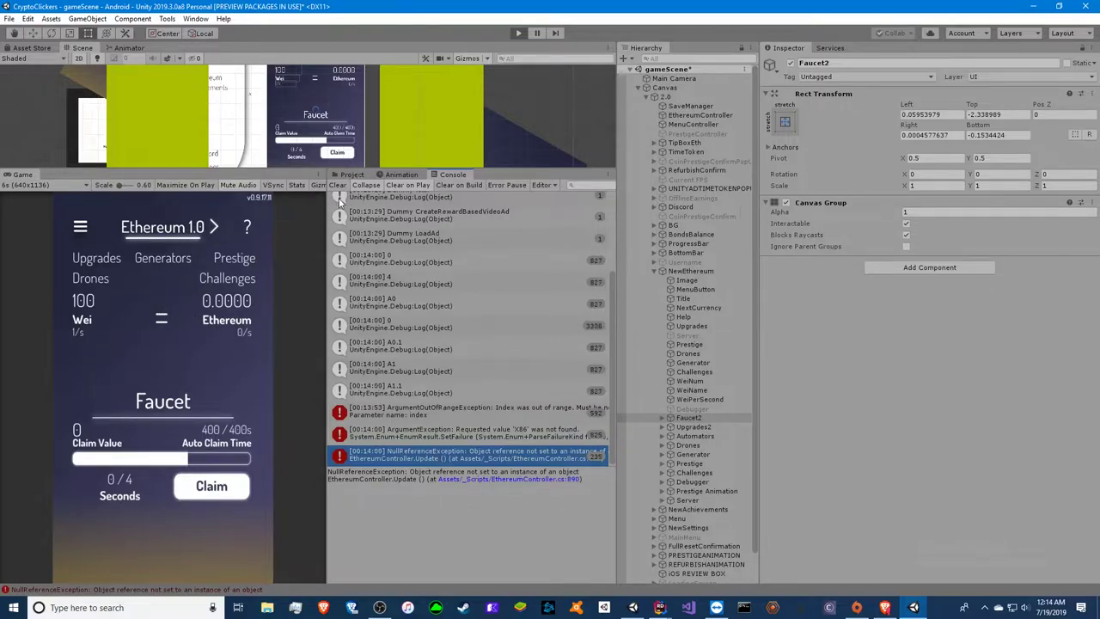
left_click(349, 175)
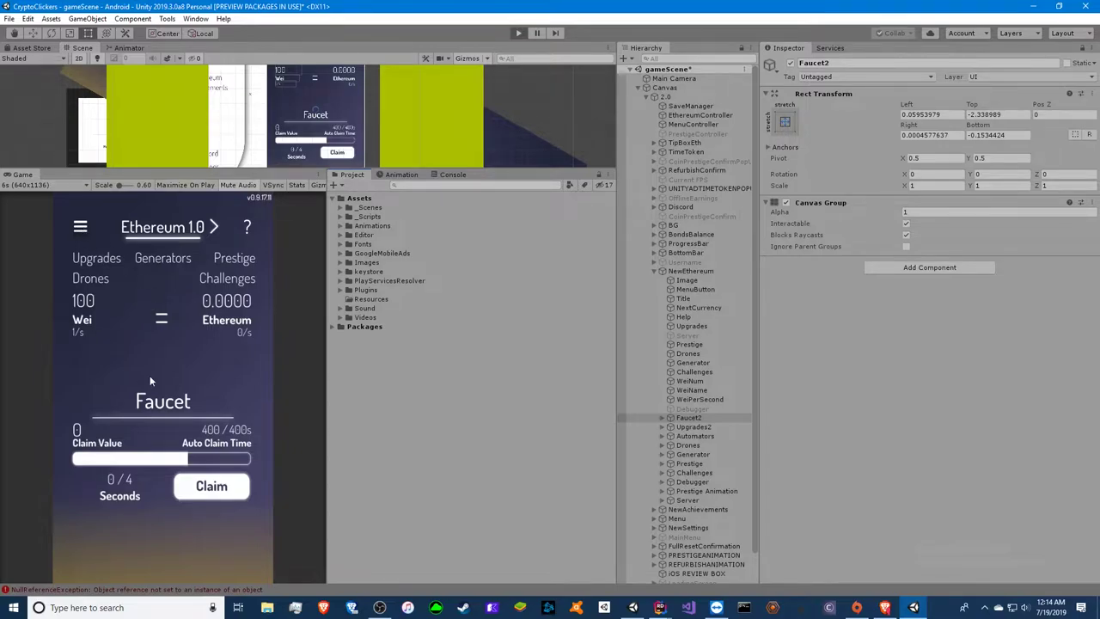
Switch between the Ethereum Achievements and Faucet screens several times via the side menu
left_click(80, 229)
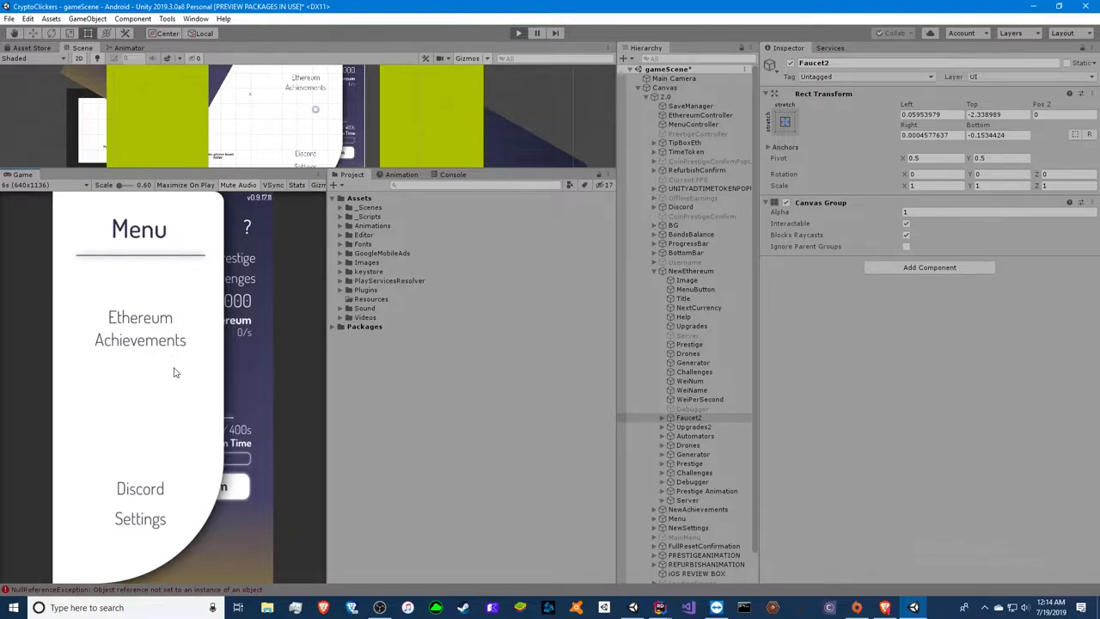
left_click(151, 344)
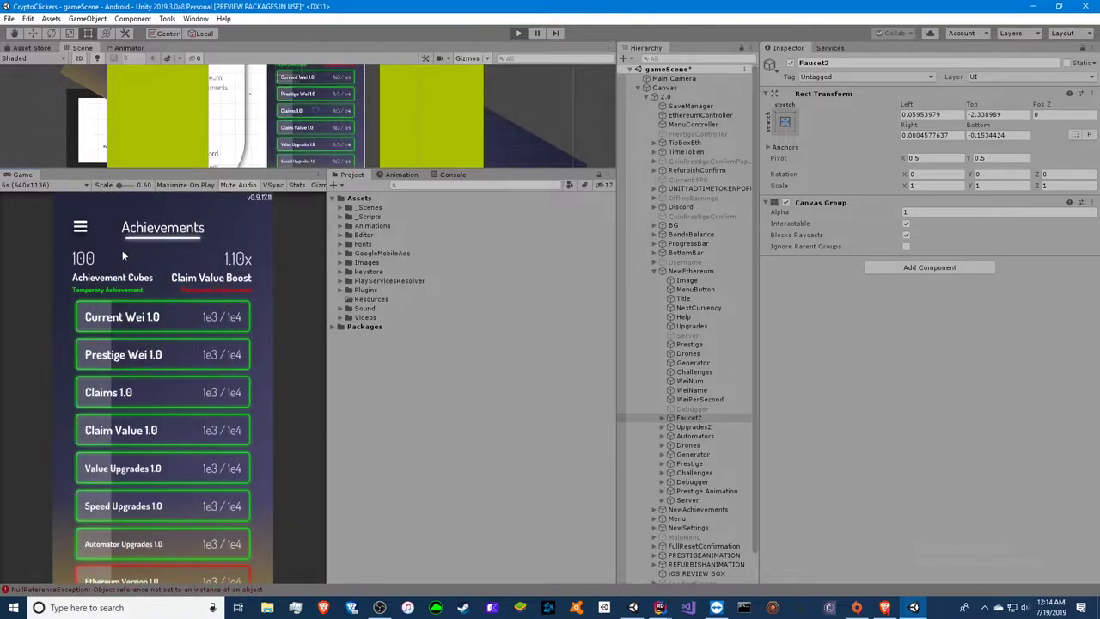
left_click(80, 227)
left_click(123, 317)
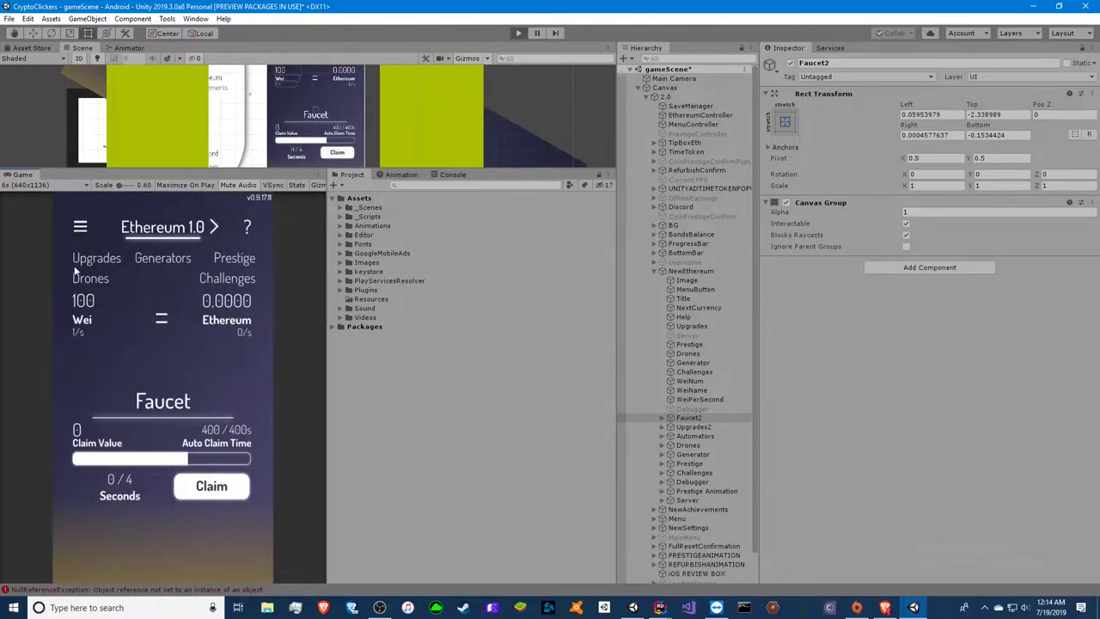
left_click(80, 227)
left_click(147, 333)
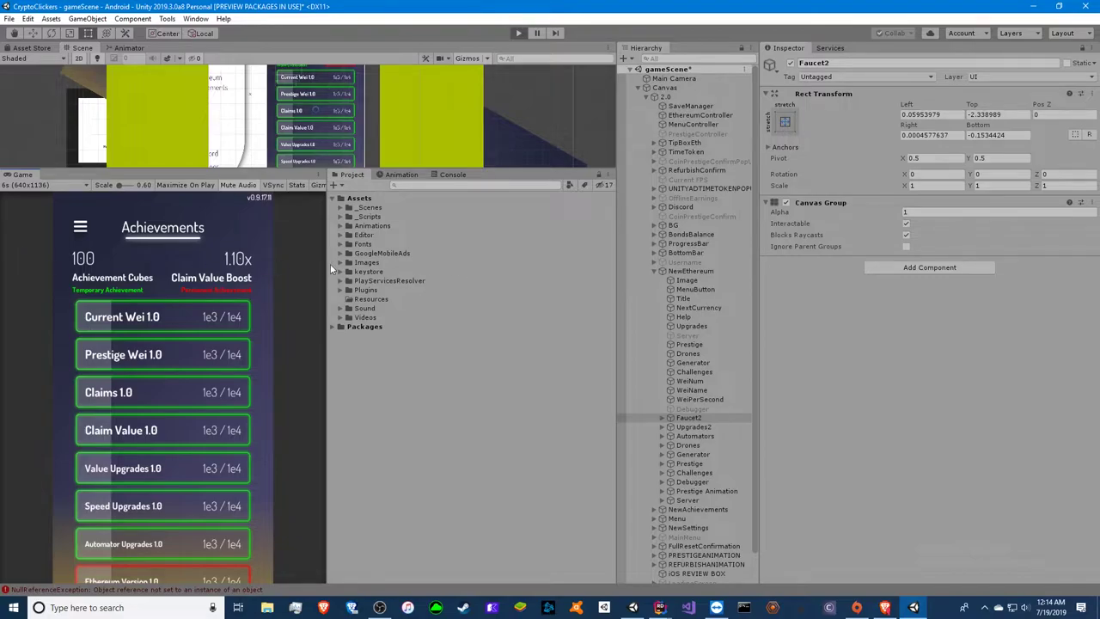
left_click(86, 229)
left_click(115, 315)
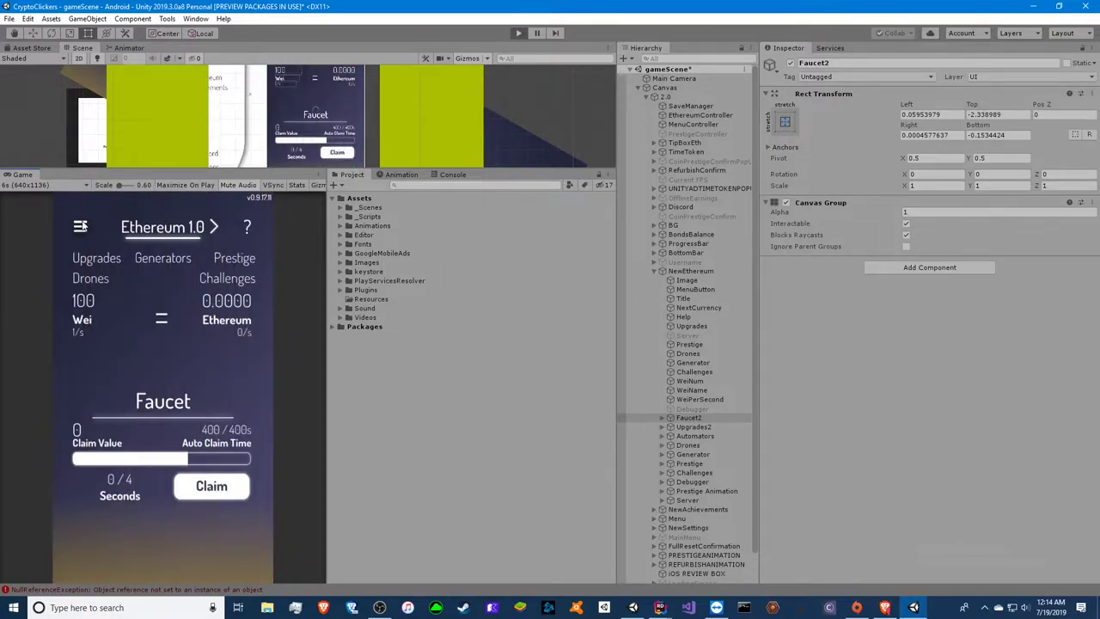
left_click(82, 227)
left_click(142, 344)
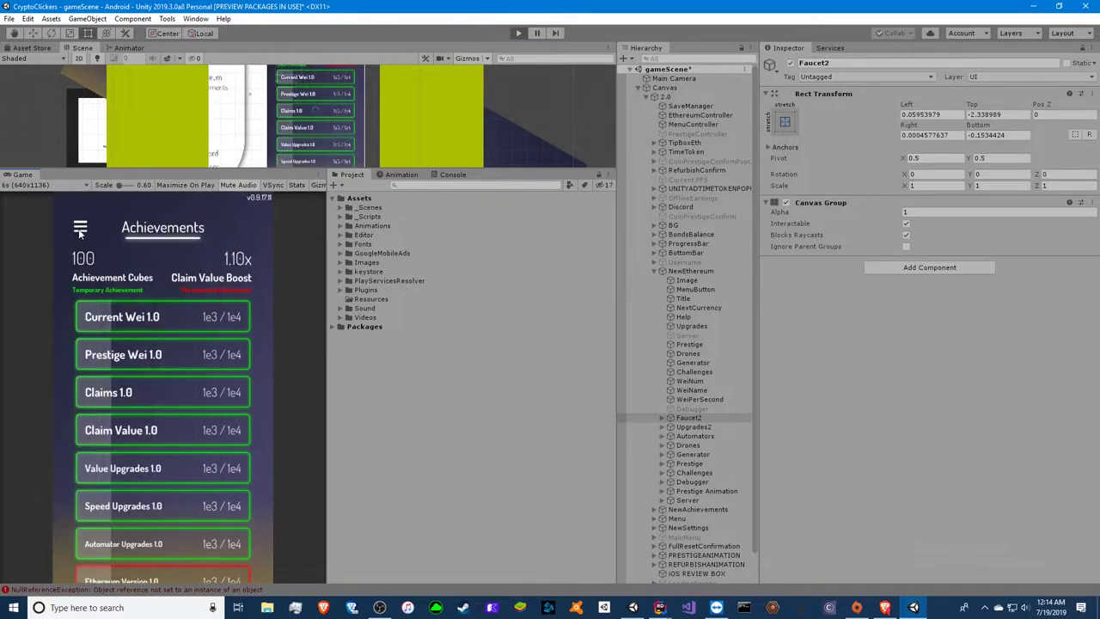
Open the game's Settings screen and scroll through its options
left_click(80, 227)
left_click(153, 527)
scroll(101, 430, "up", 5)
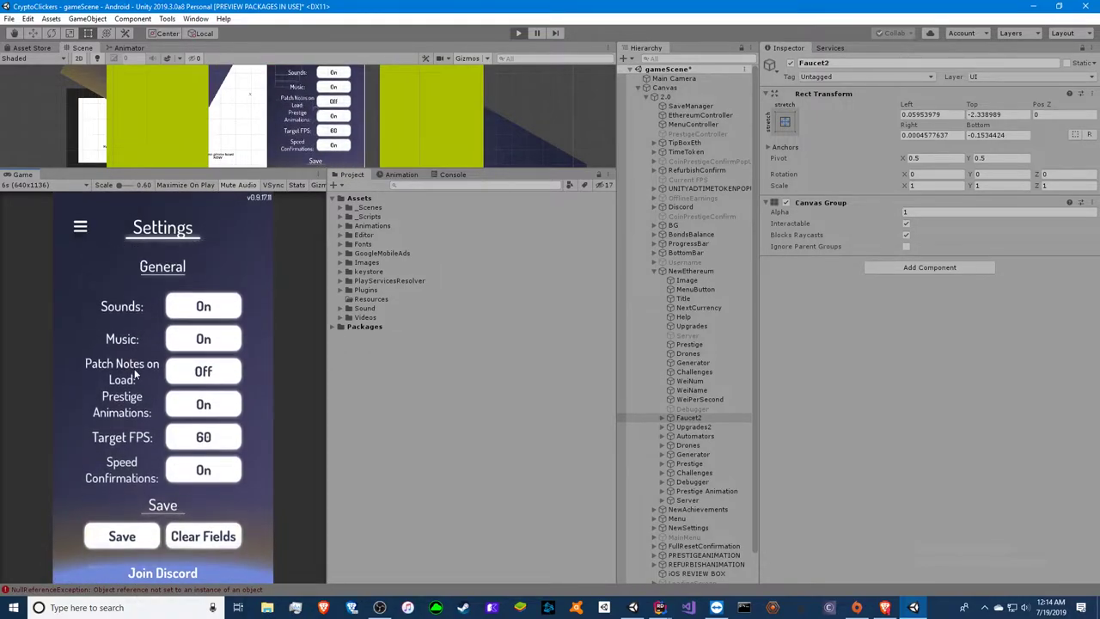
scroll(148, 258, "down", 2)
scroll(92, 254, "down", 1)
scroll(120, 344, "up", 4)
scroll(152, 428, "down", 2)
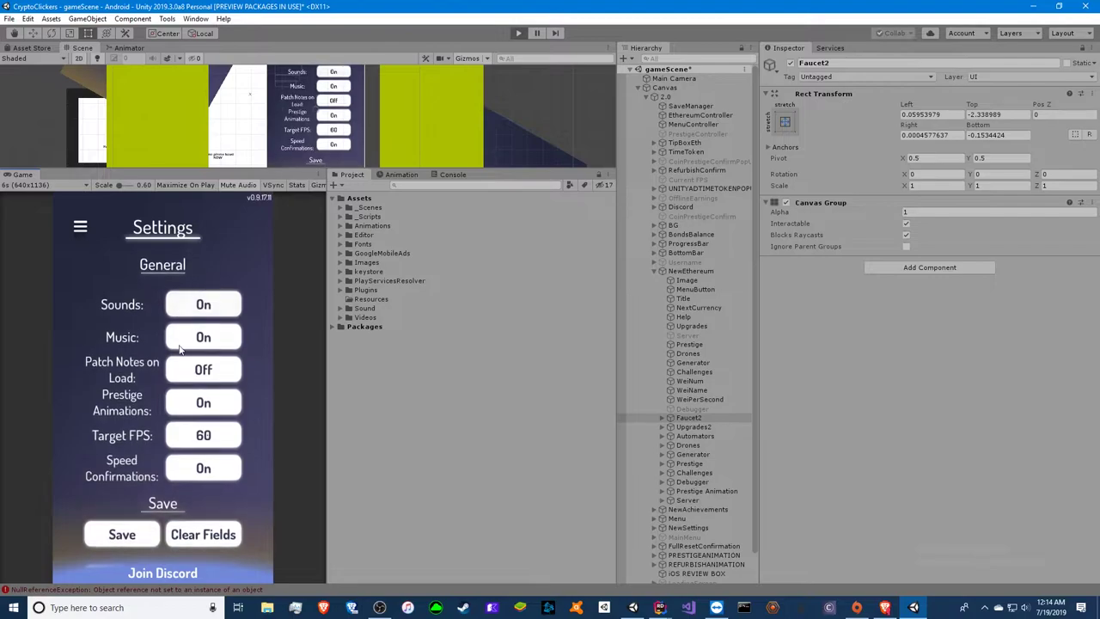
scroll(152, 428, "down", 3)
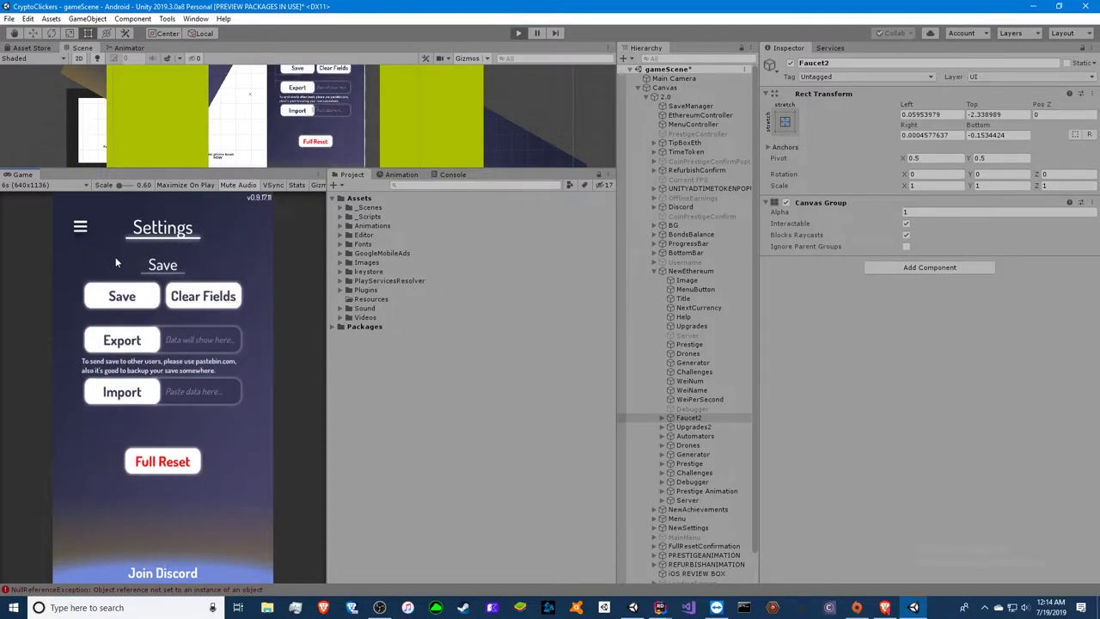
scroll(116, 409, "up", 3)
scroll(116, 409, "up", 2)
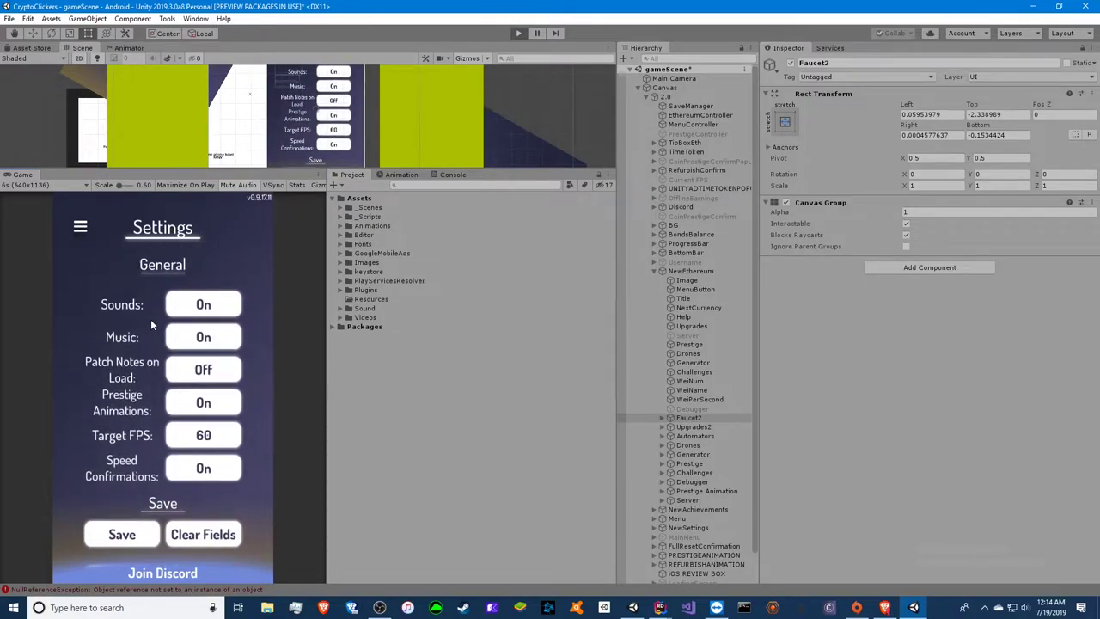
Return to the Ethereum screen and alternate between the Upgrades and locked Generators tabs
left_click(80, 226)
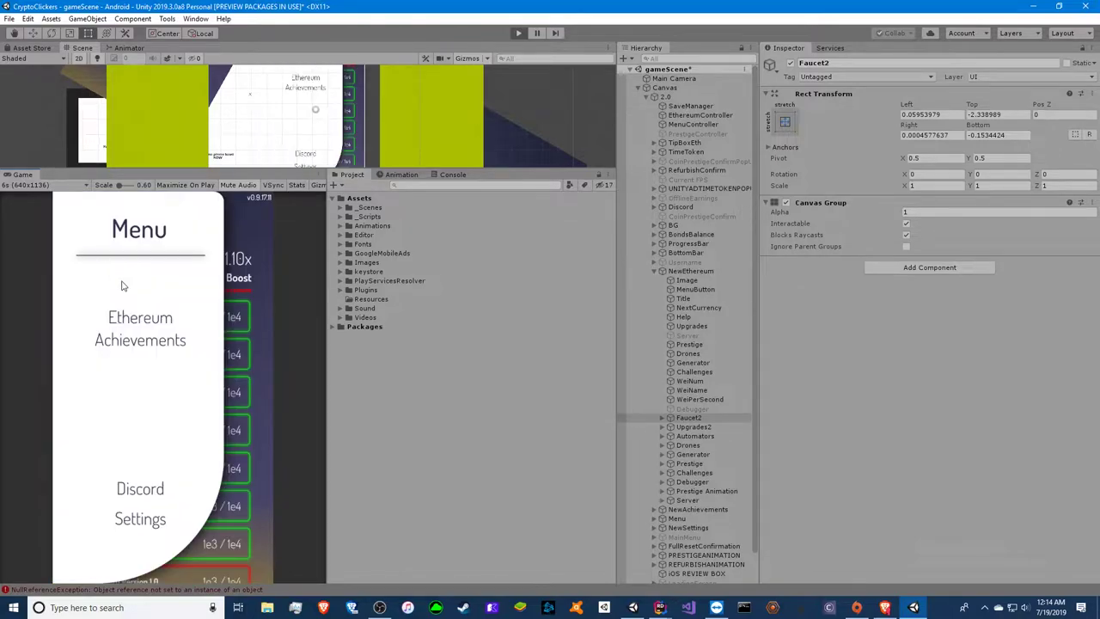
left_click(129, 301)
left_click(170, 257)
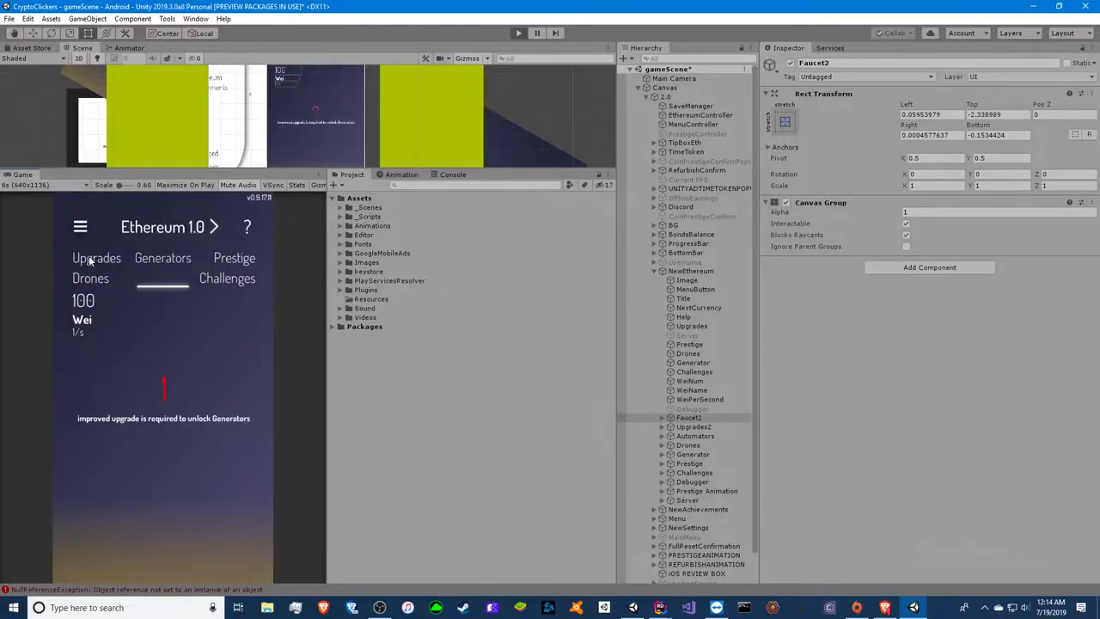
left_click(102, 257)
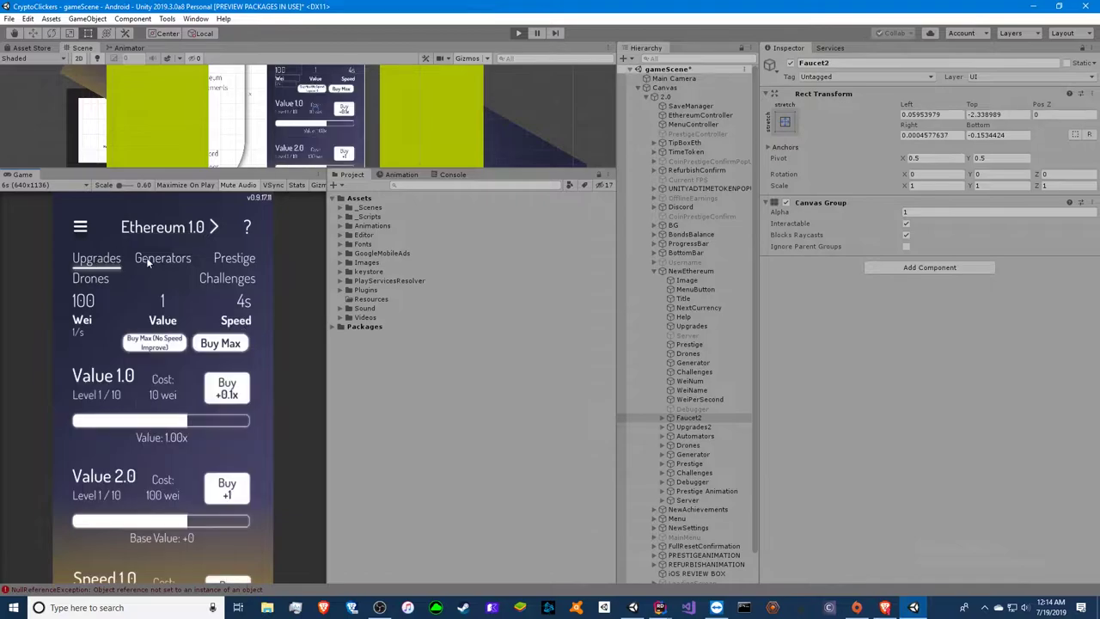
left_click(154, 257)
left_click(154, 259)
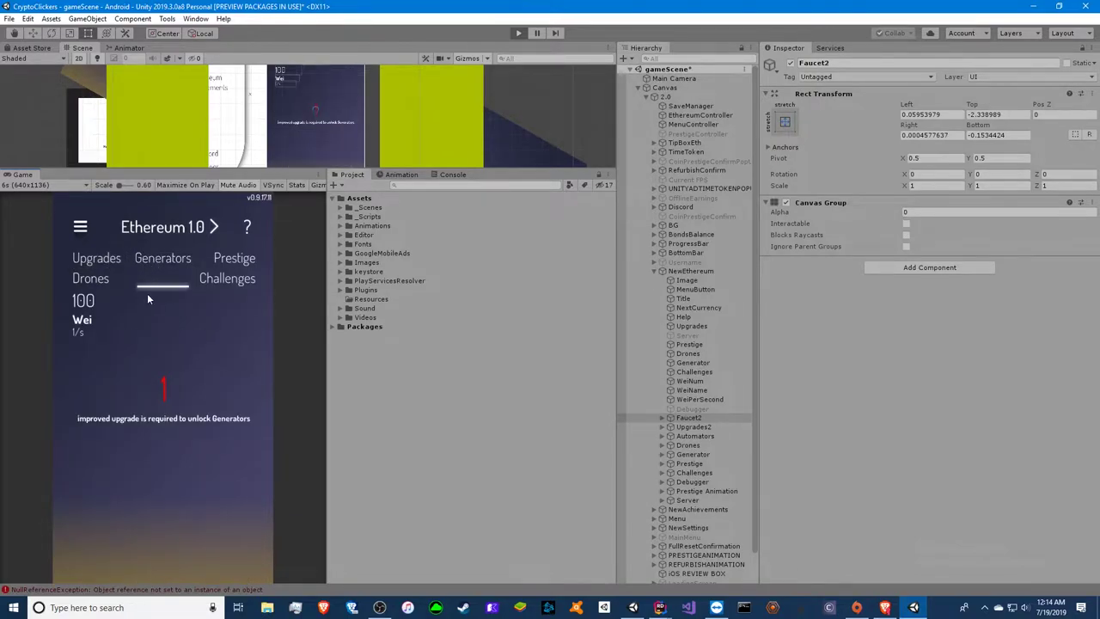
left_click(100, 257)
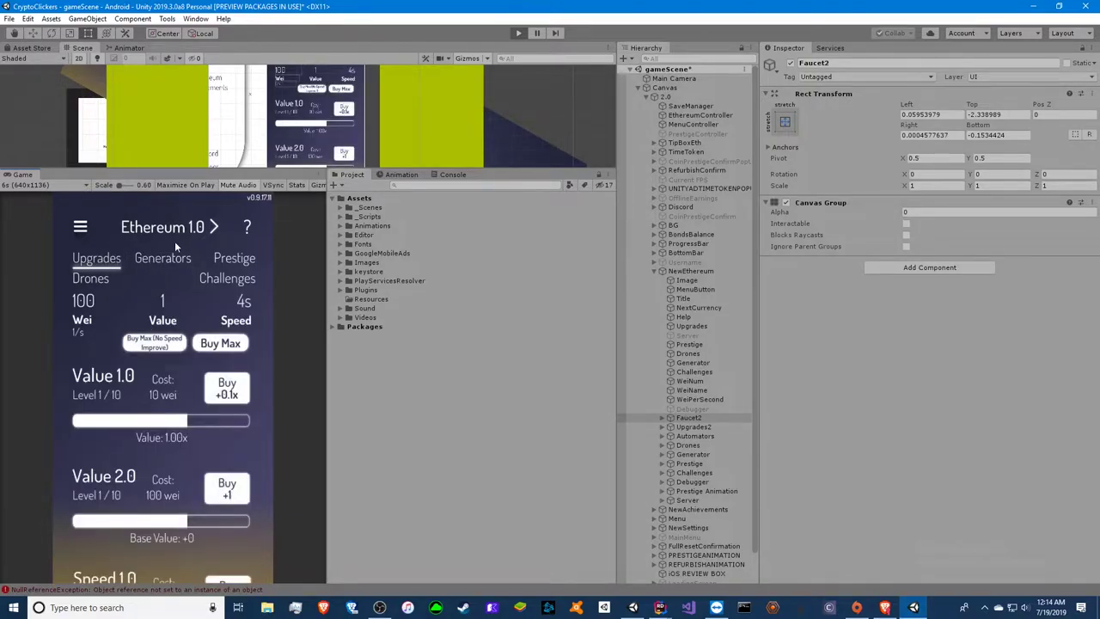
left_click(172, 252)
left_click(179, 262)
Try the Drones, Generators, Upgrades and Prestige tabs, ending on the Faucet screen
left_click(96, 279)
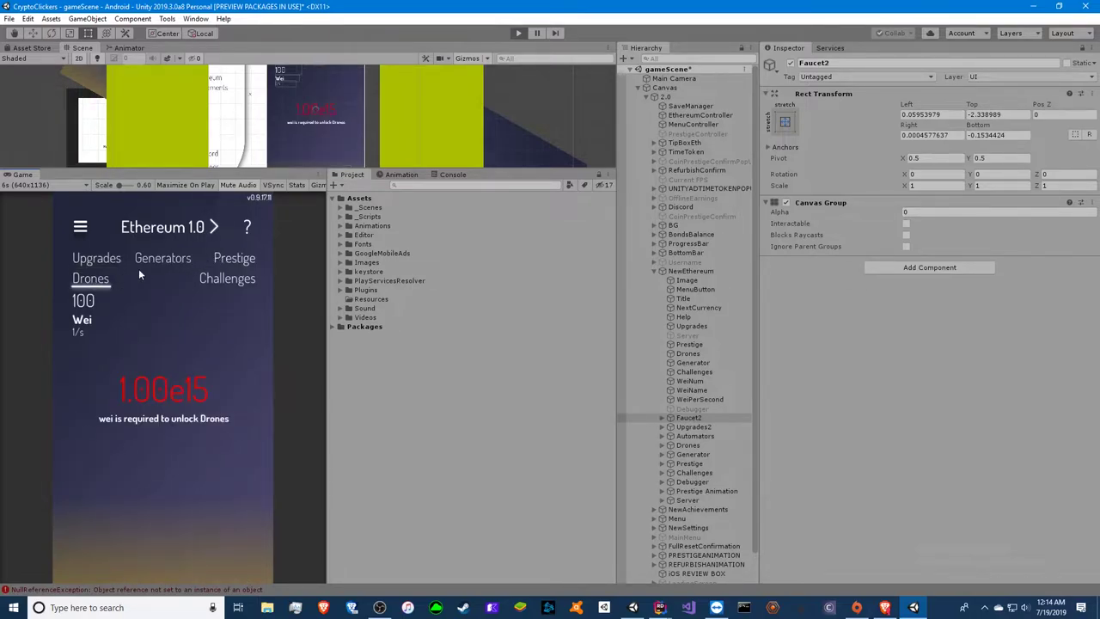
left_click(168, 260)
left_click(92, 259)
left_click(234, 262)
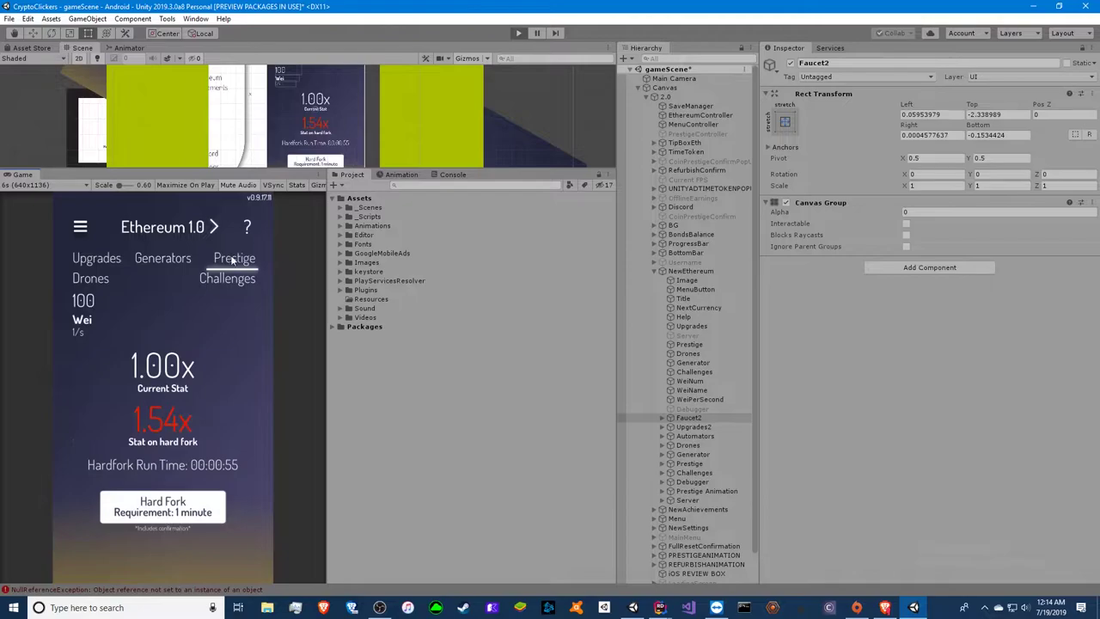
left_click(171, 231)
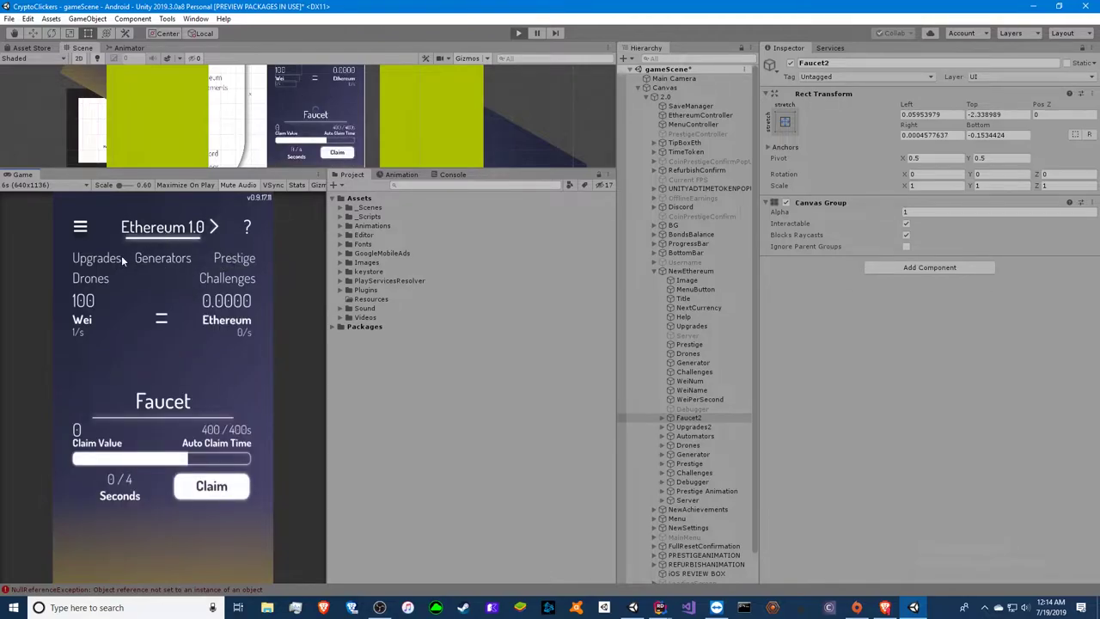
Try an item in the game's side menu and return to the Ethereum Faucet screen
left_click(77, 230)
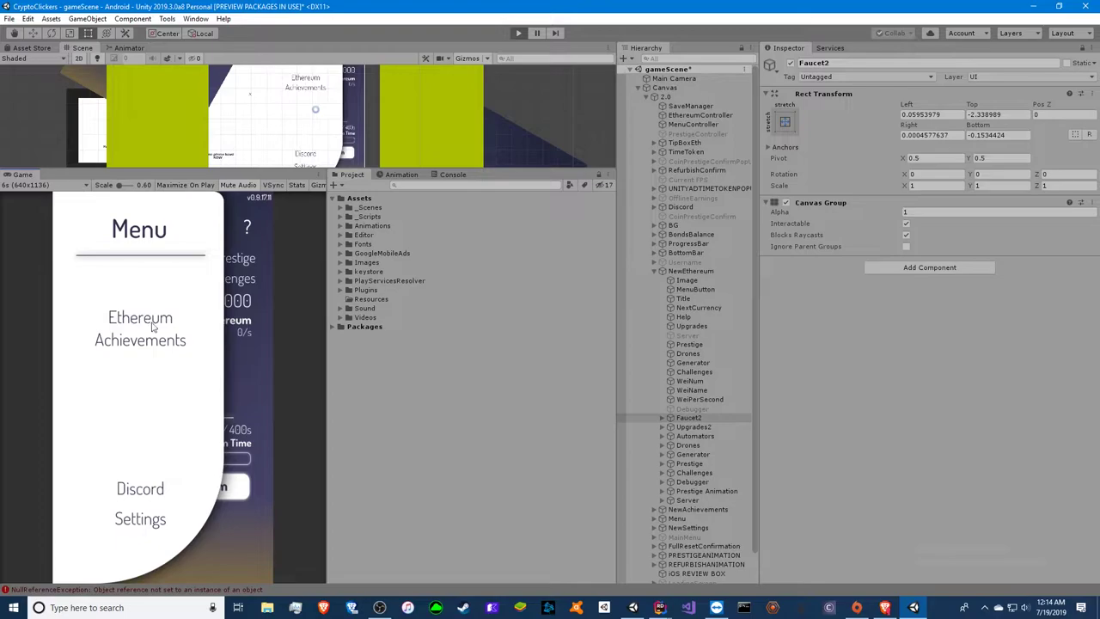
left_click(245, 374)
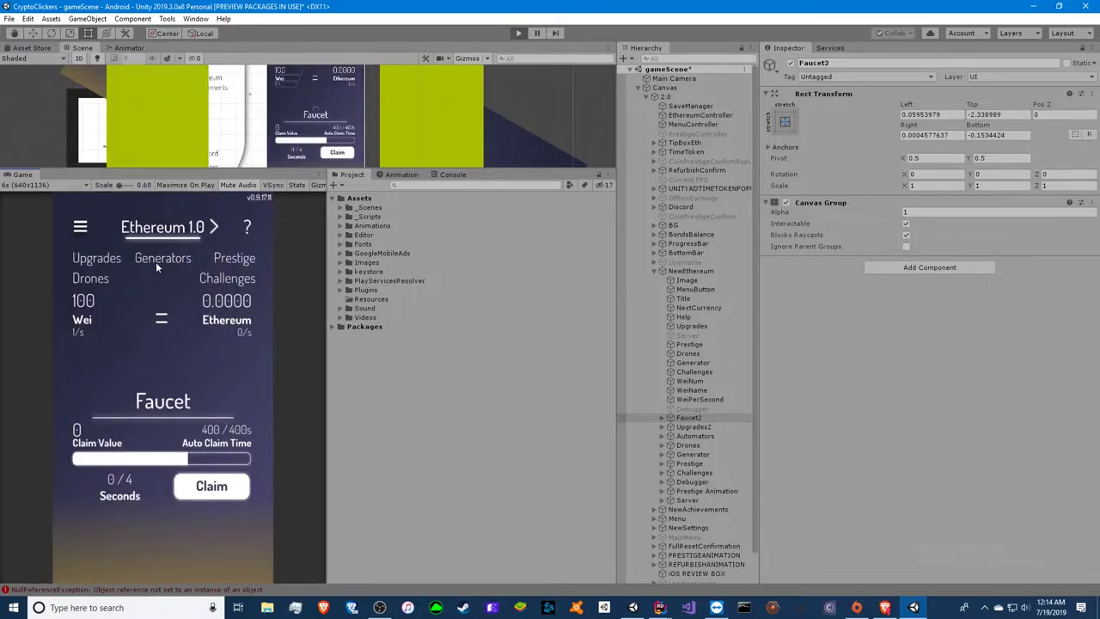
left_click(80, 228)
left_click(149, 314)
left_click(101, 612)
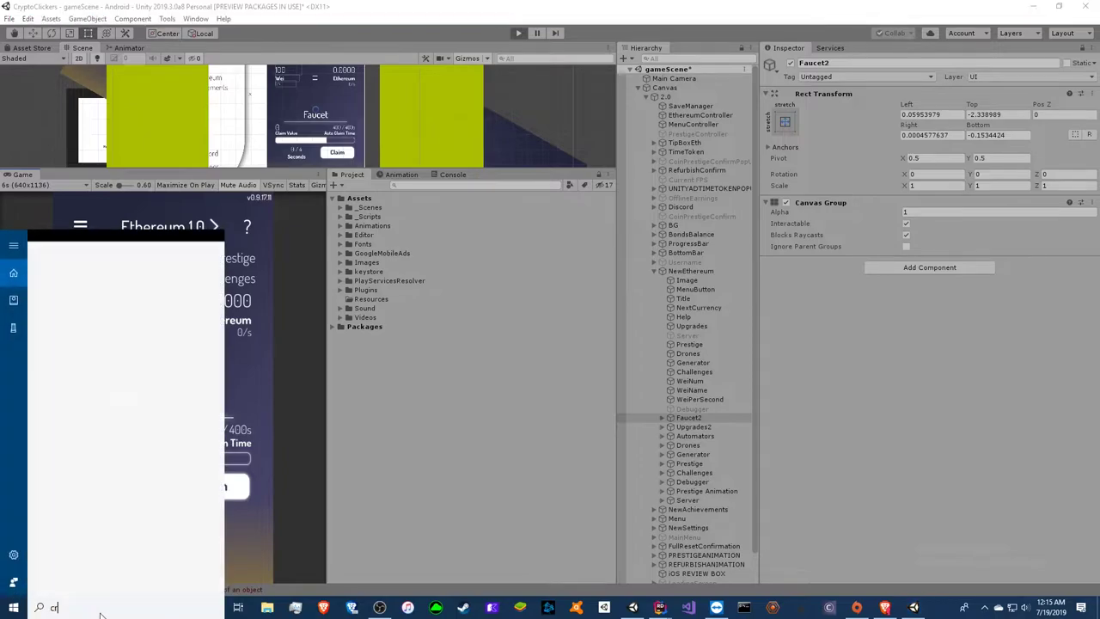
type("crypy")
key("BackSpace")
type("toclick")
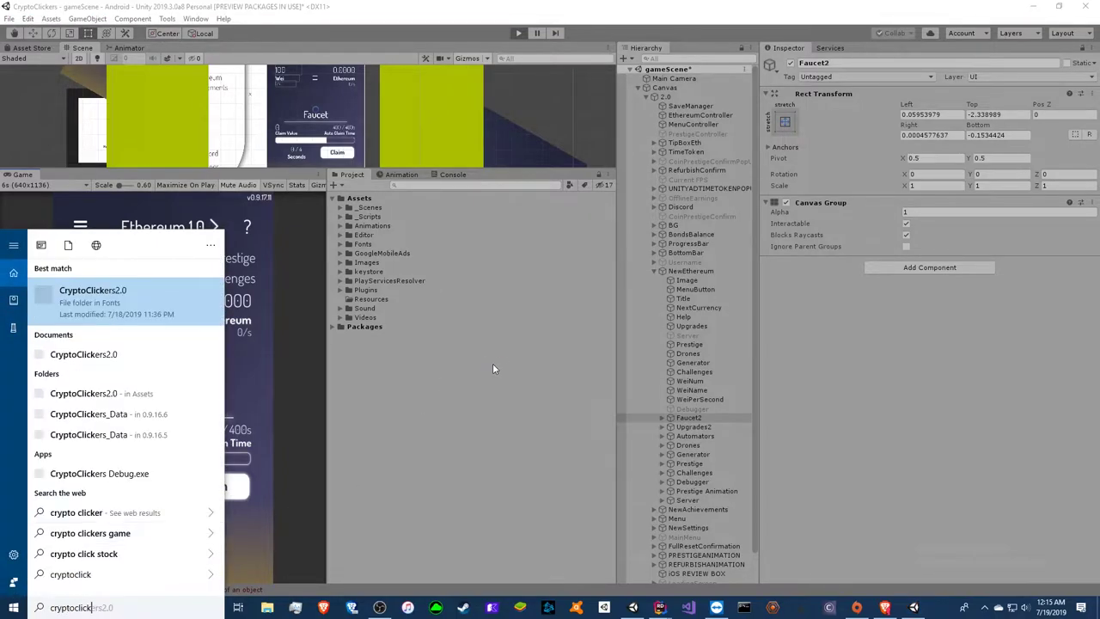
left_click(333, 383)
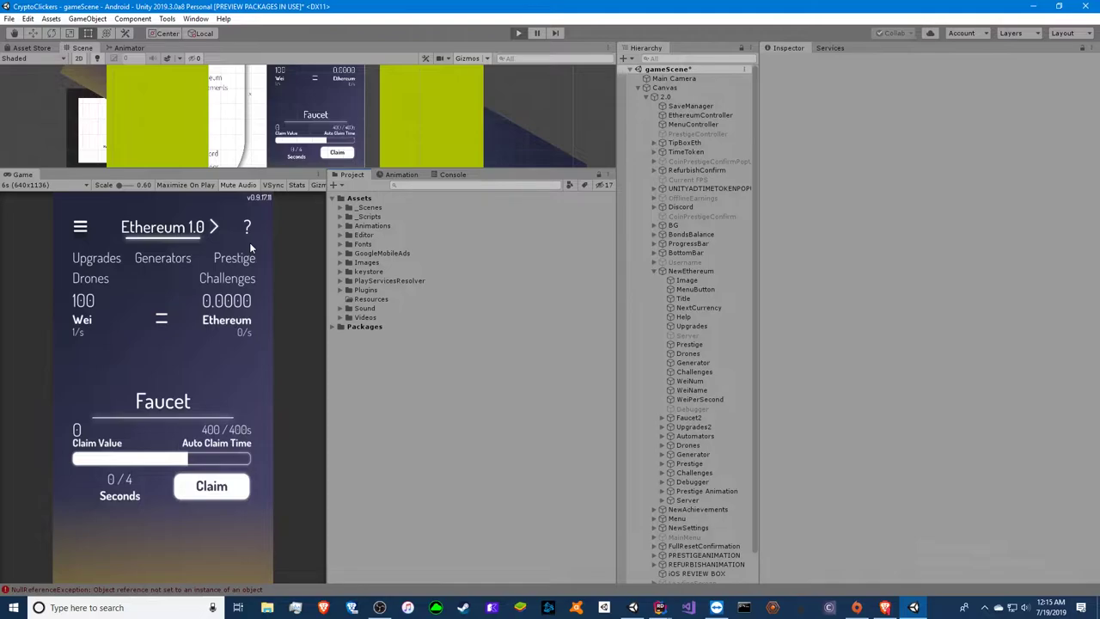
Switch between the Upgrades tab and the locked Generators tab
left_click(106, 258)
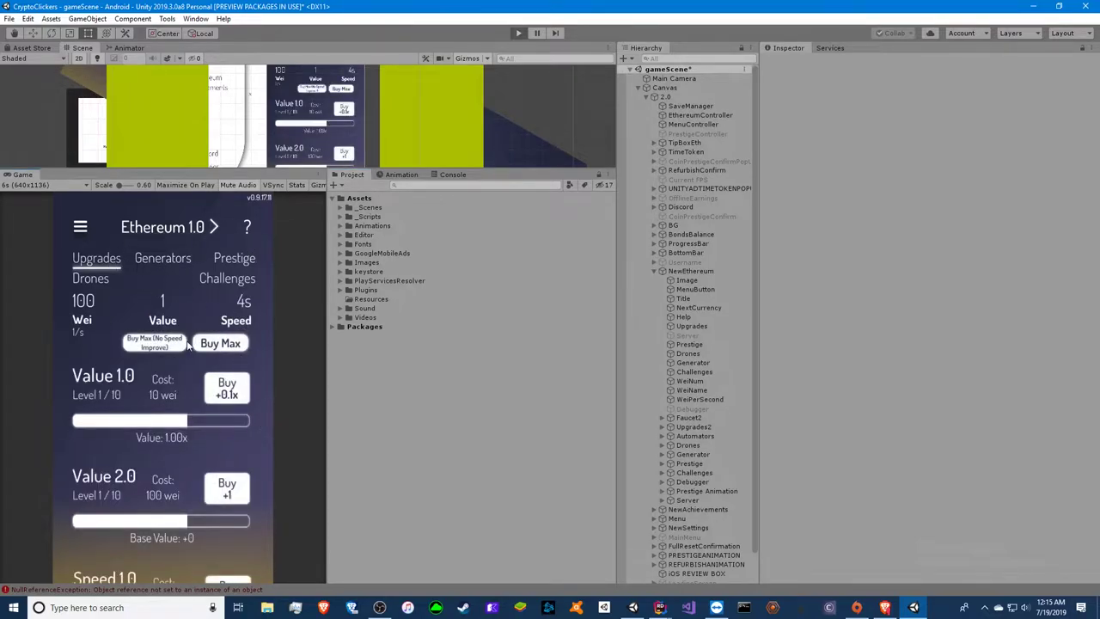
left_click(161, 258)
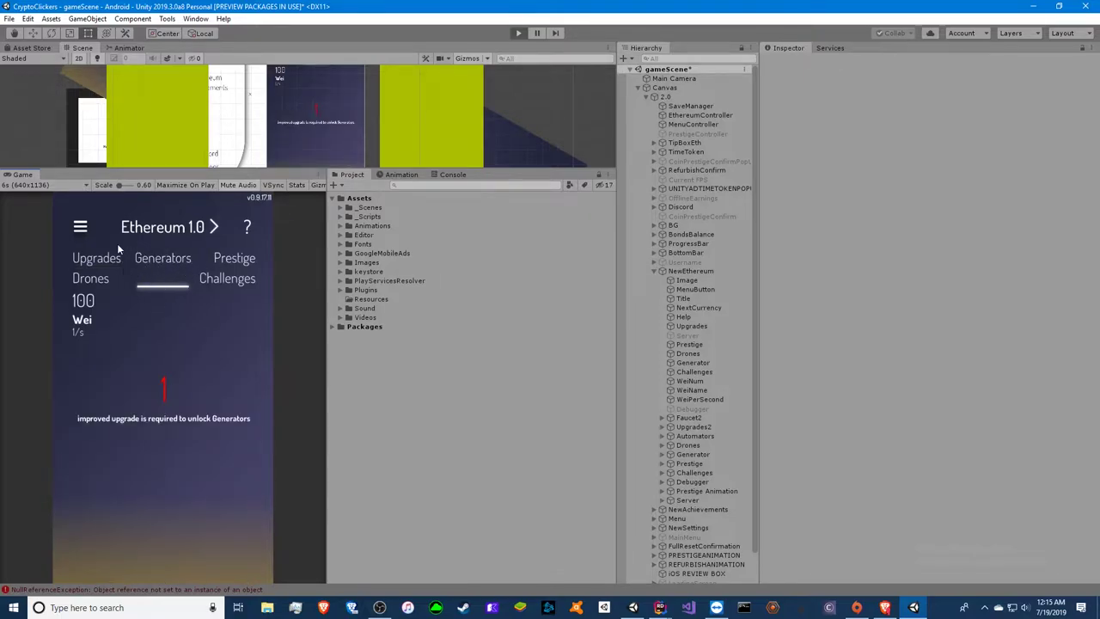
left_click(97, 258)
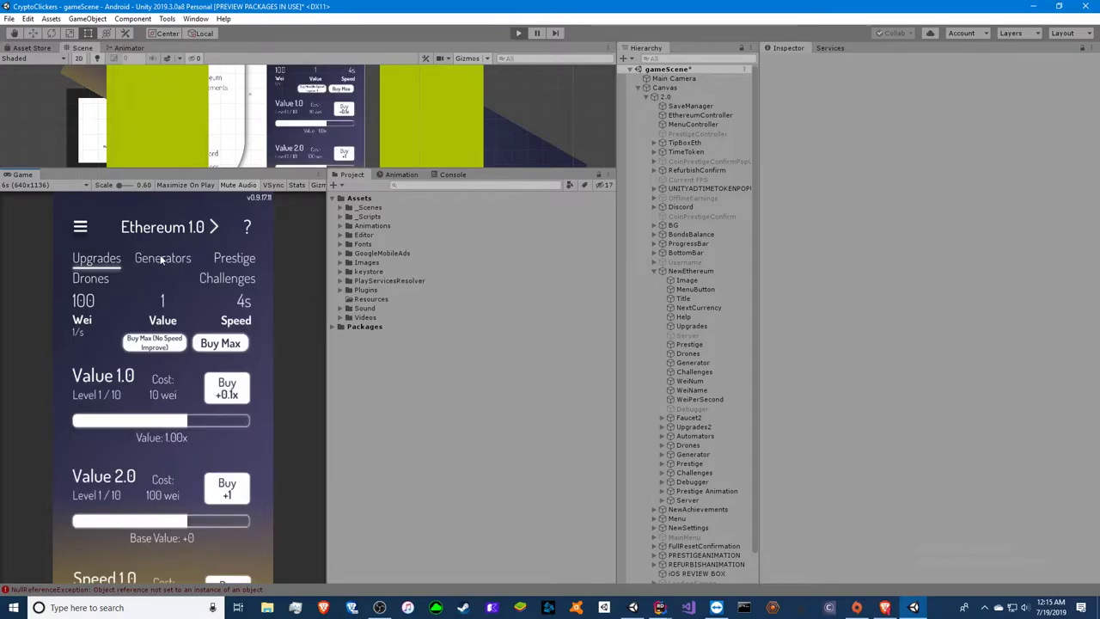
left_click(151, 261)
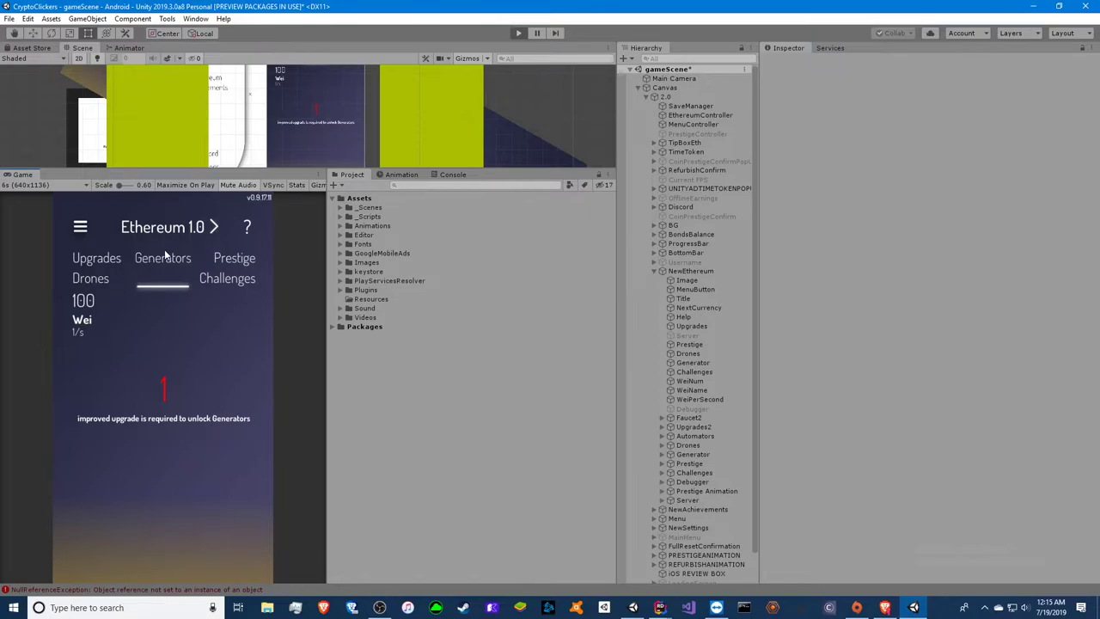
Scroll the Upgrades list, toggle between Faucet and Upgrades, and end on locked Generators
left_click(98, 260)
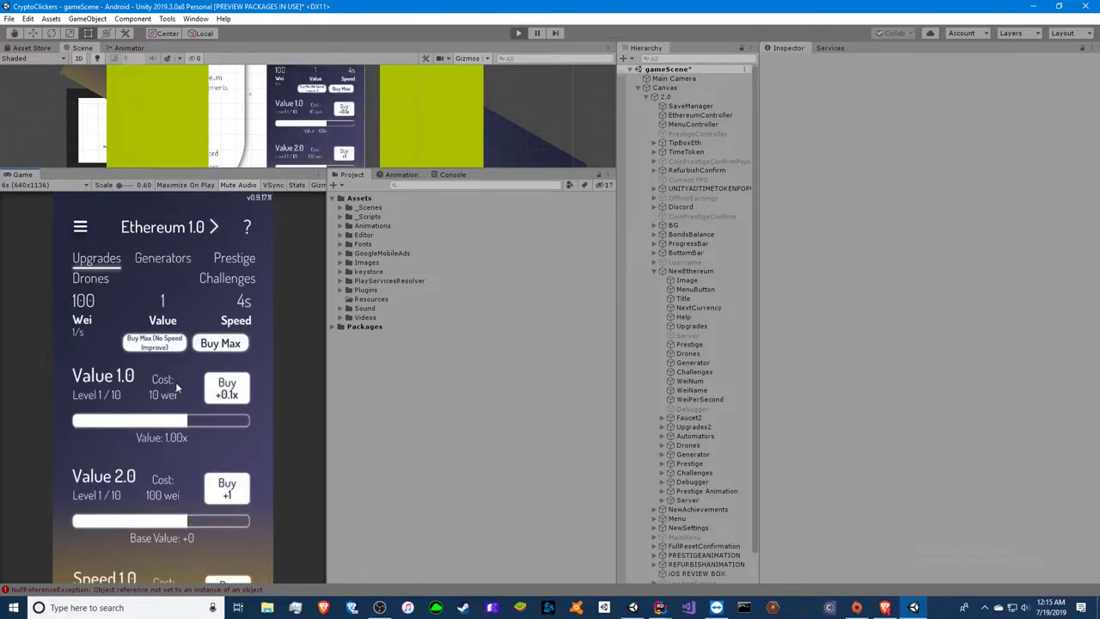
scroll(175, 382, "down", 3)
scroll(163, 368, "up", 3)
left_click_drag(146, 428, 167, 248)
left_click(110, 262)
left_click(110, 262)
left_click(101, 261)
left_click(103, 261)
left_click(158, 260)
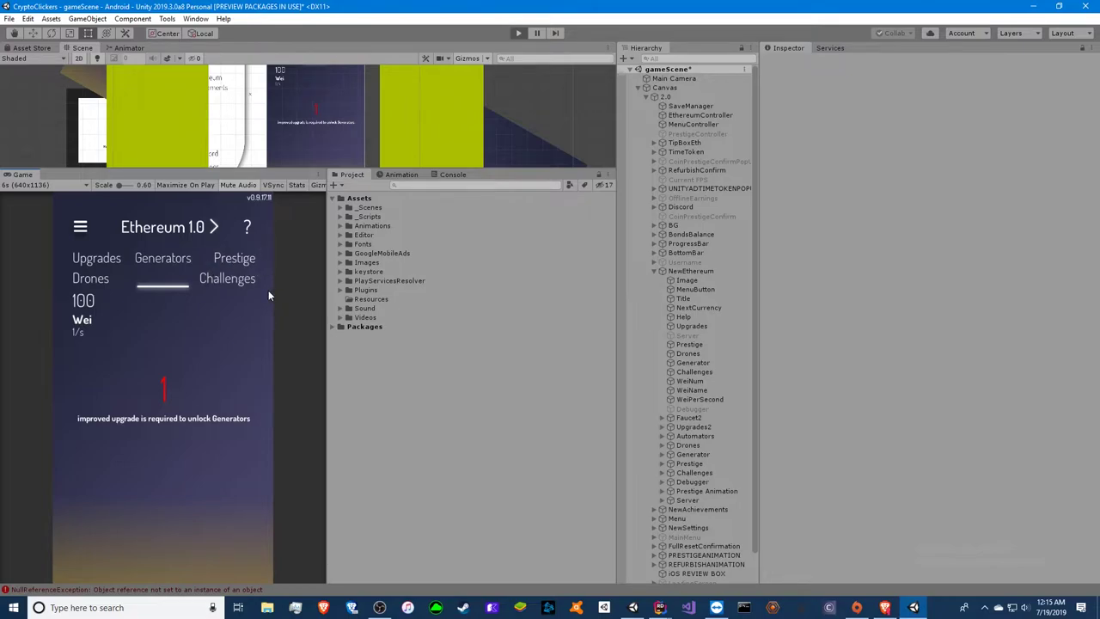
Open the Prestige tab and request a Hard Fork to Ethereum 2.0
left_click(222, 263)
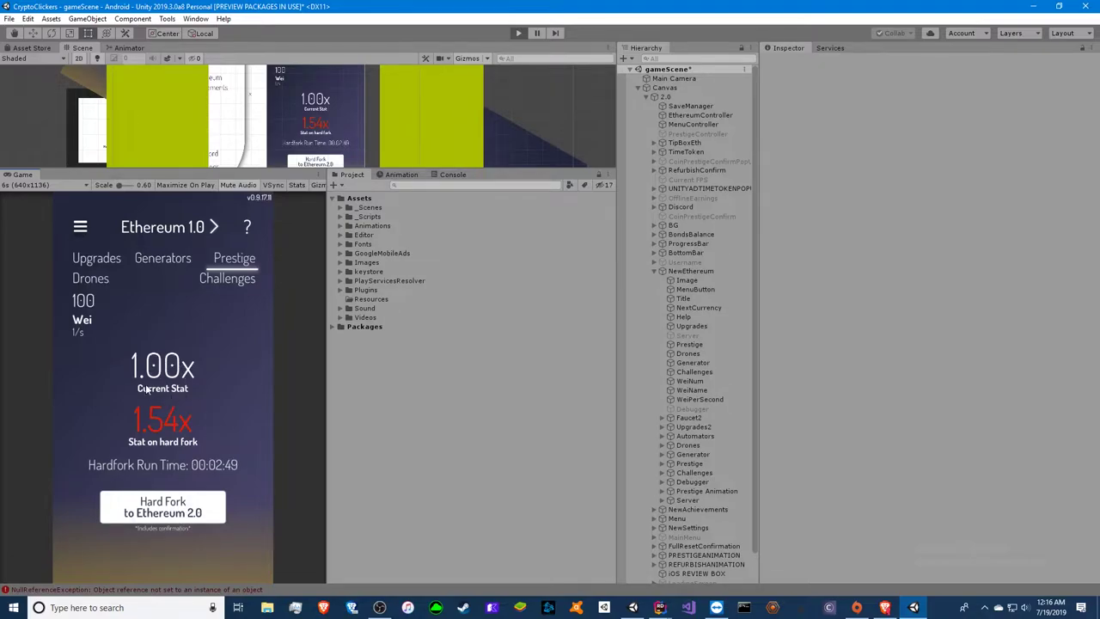
left_click(157, 515)
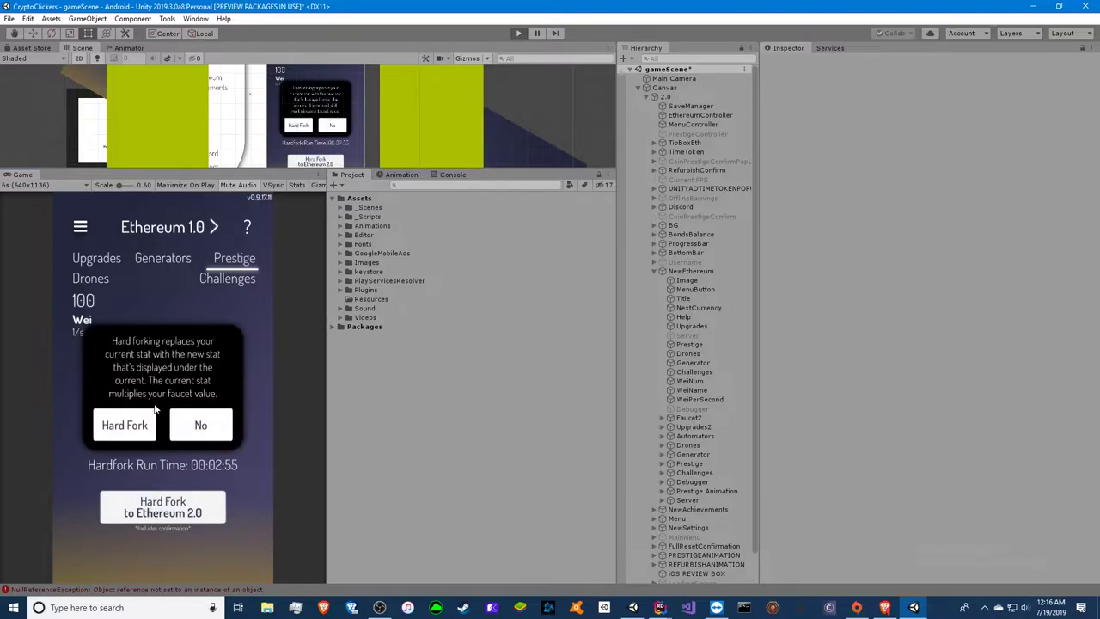
Repeatedly request the Ethereum 2.0 hard fork and decline it with No, then open the side menu
left_click(138, 423)
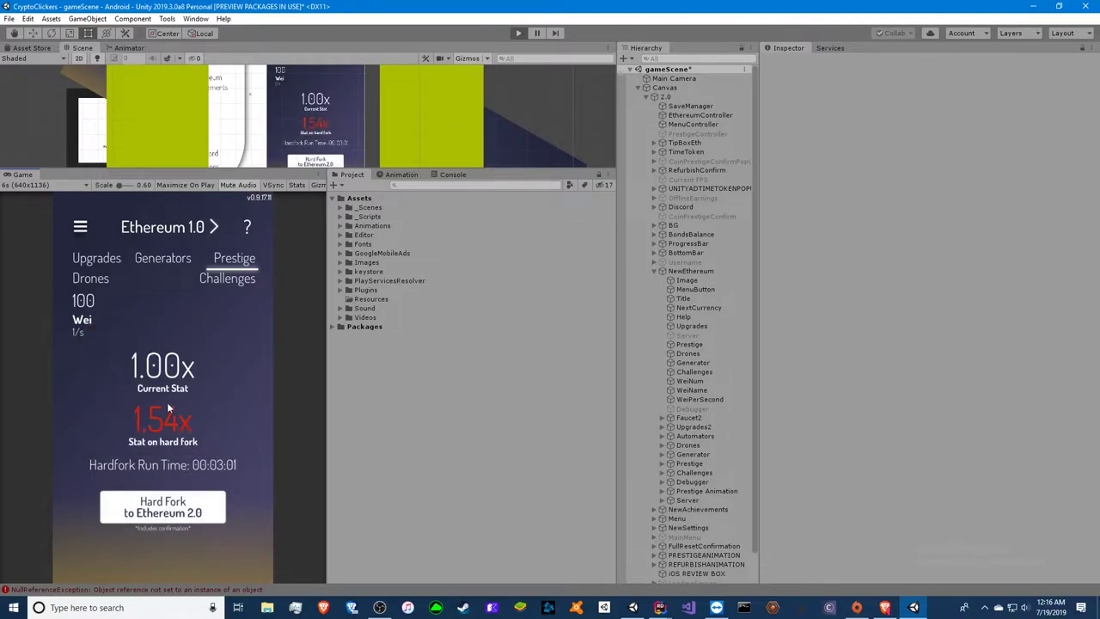
left_click(163, 507)
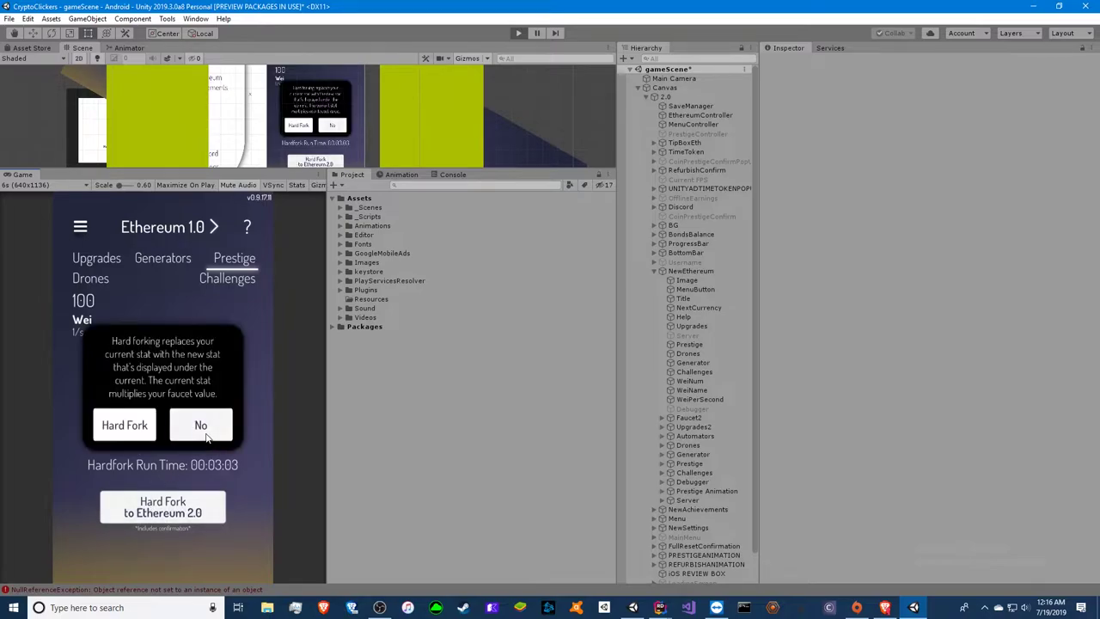
left_click(206, 438)
left_click(157, 513)
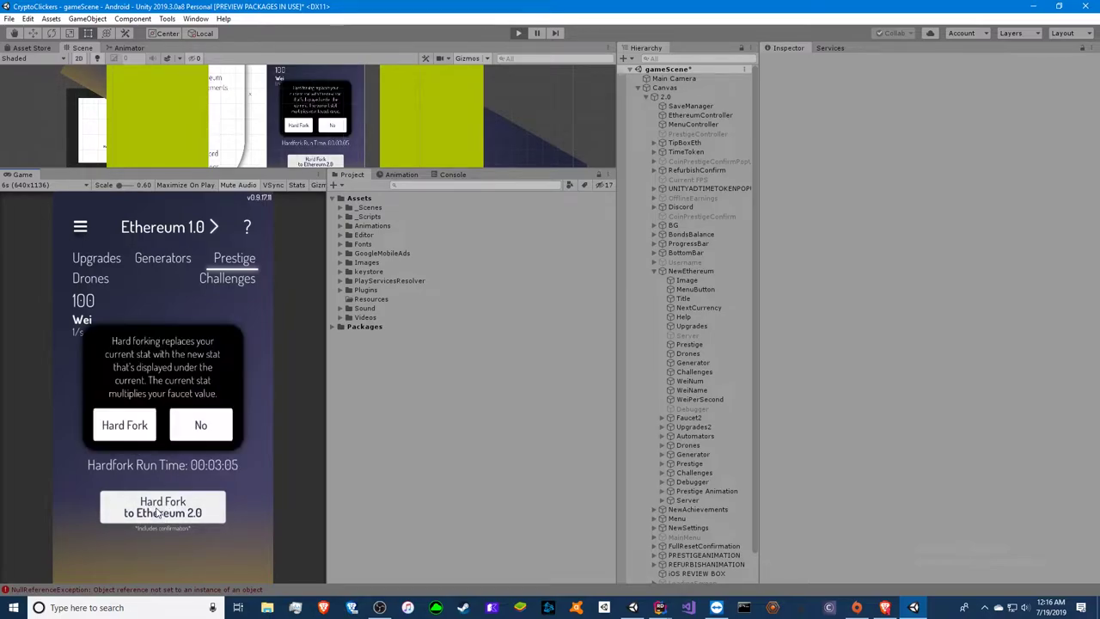
left_click(198, 423)
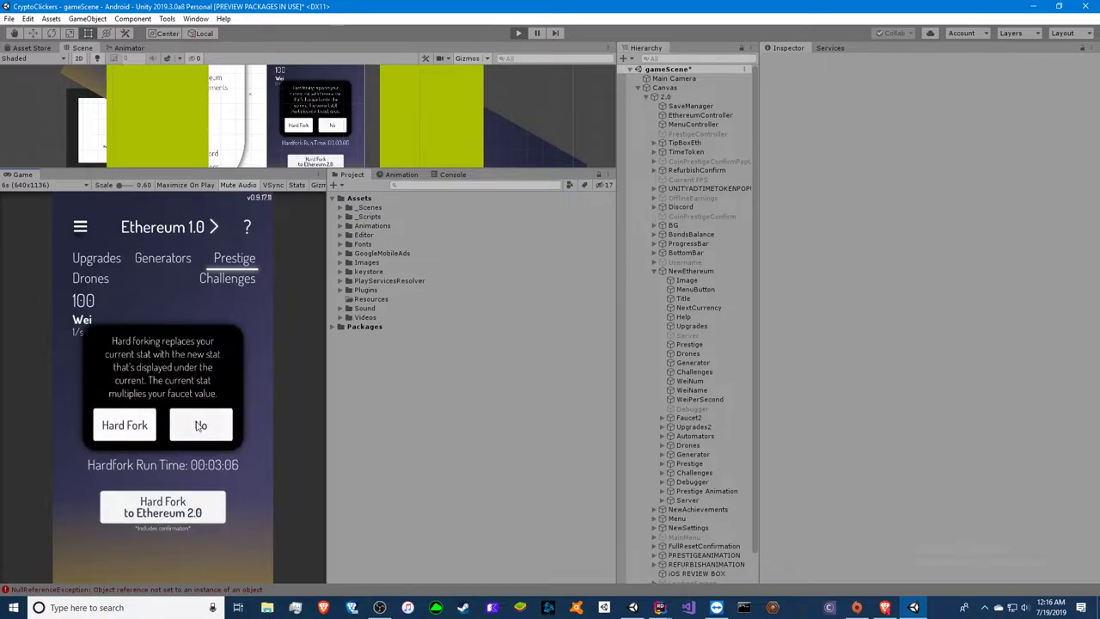
left_click(159, 504)
left_click(168, 430)
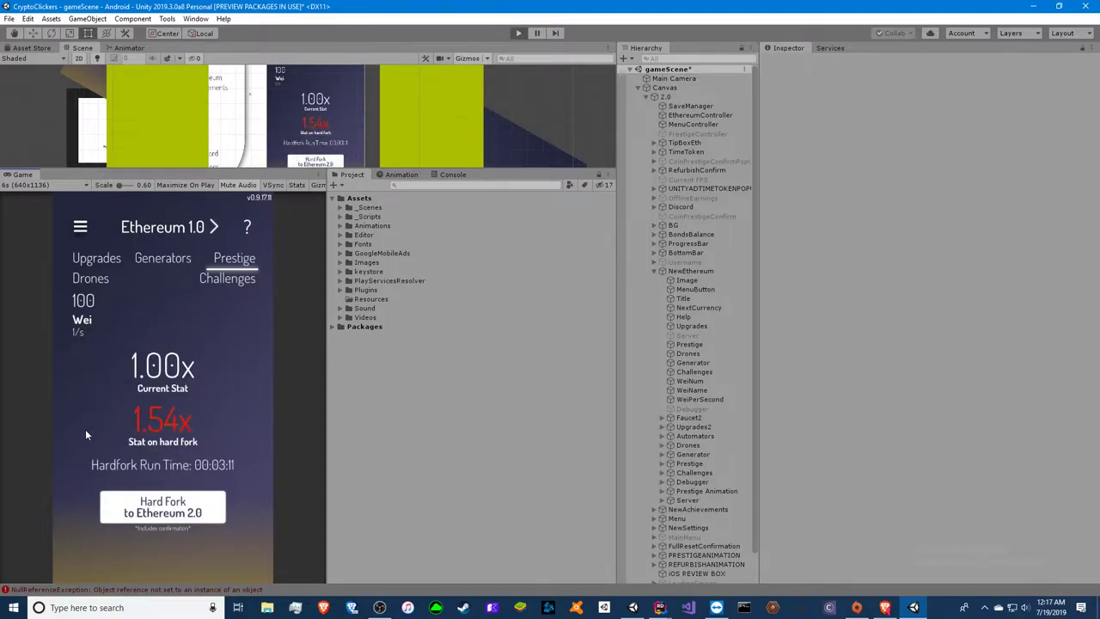
left_click(160, 507)
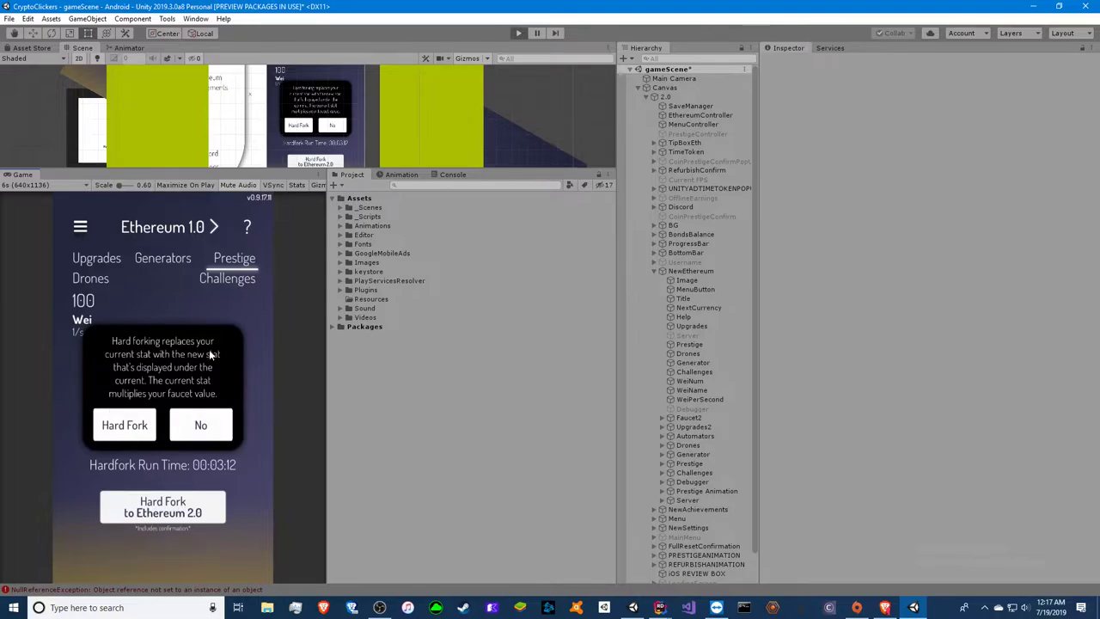
left_click(200, 429)
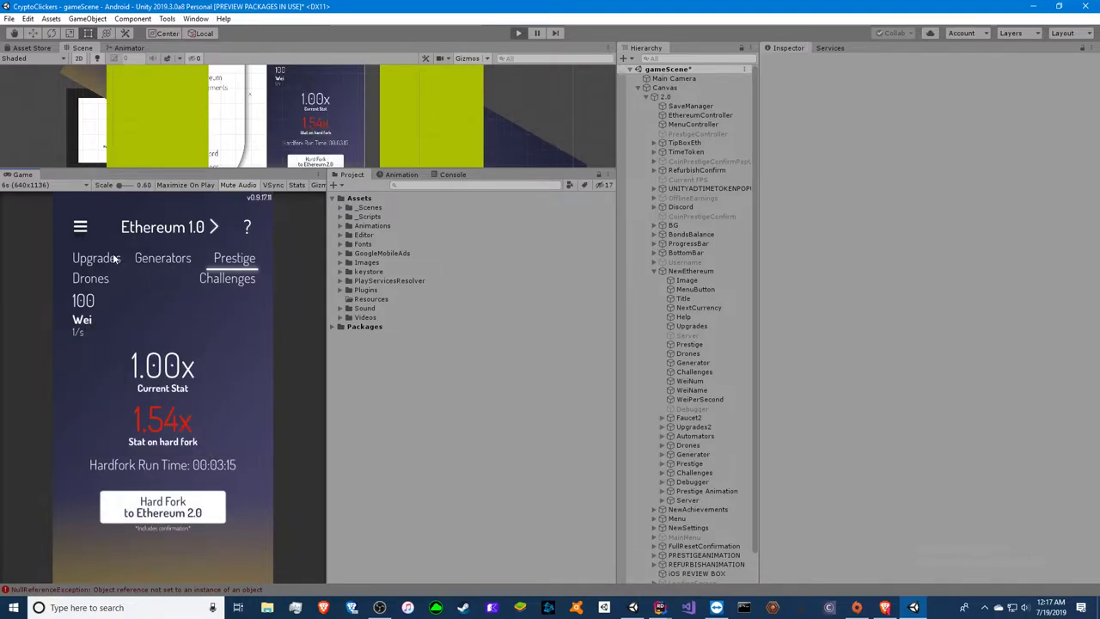
left_click(80, 227)
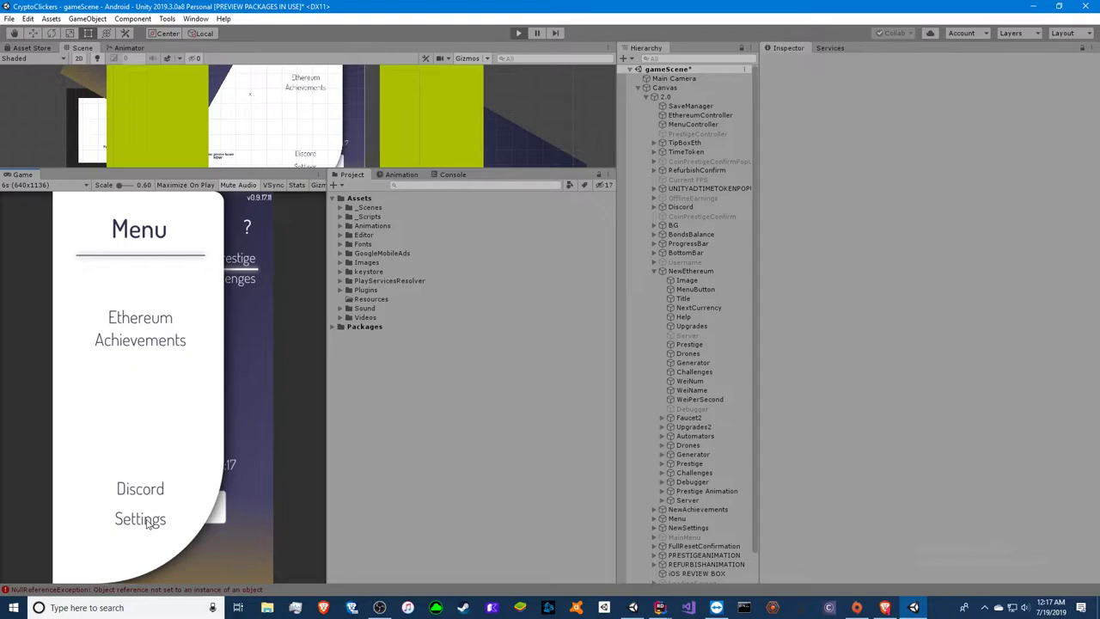
In Settings, toggle Prestige Animations off and on, set Speed Confirmations Off, then return to Ethereum 1.0
left_click(150, 525)
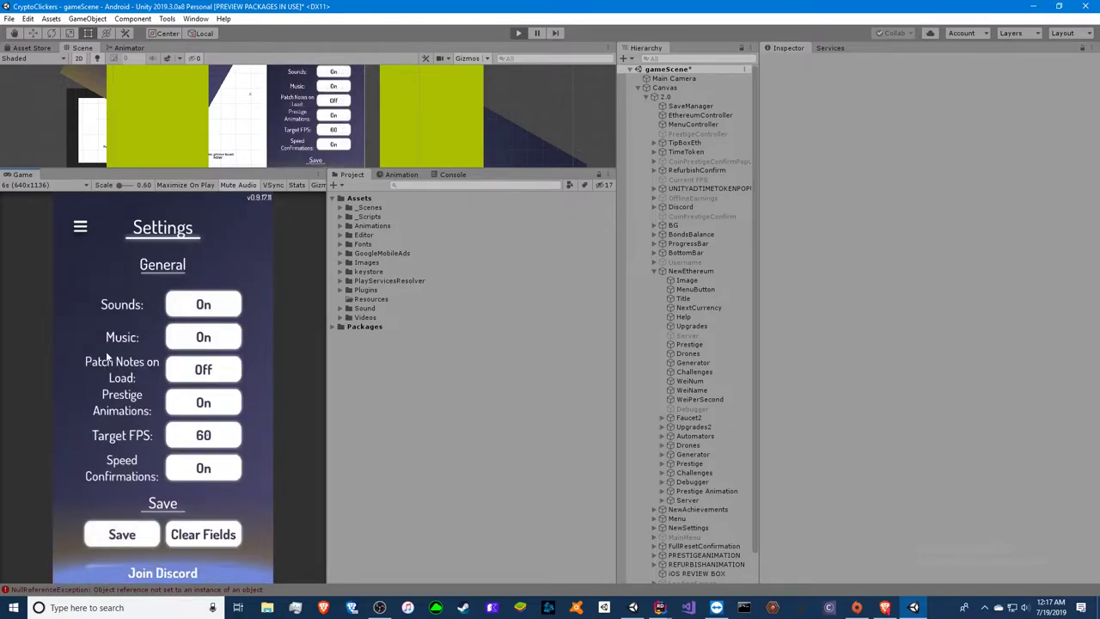
left_click(203, 402)
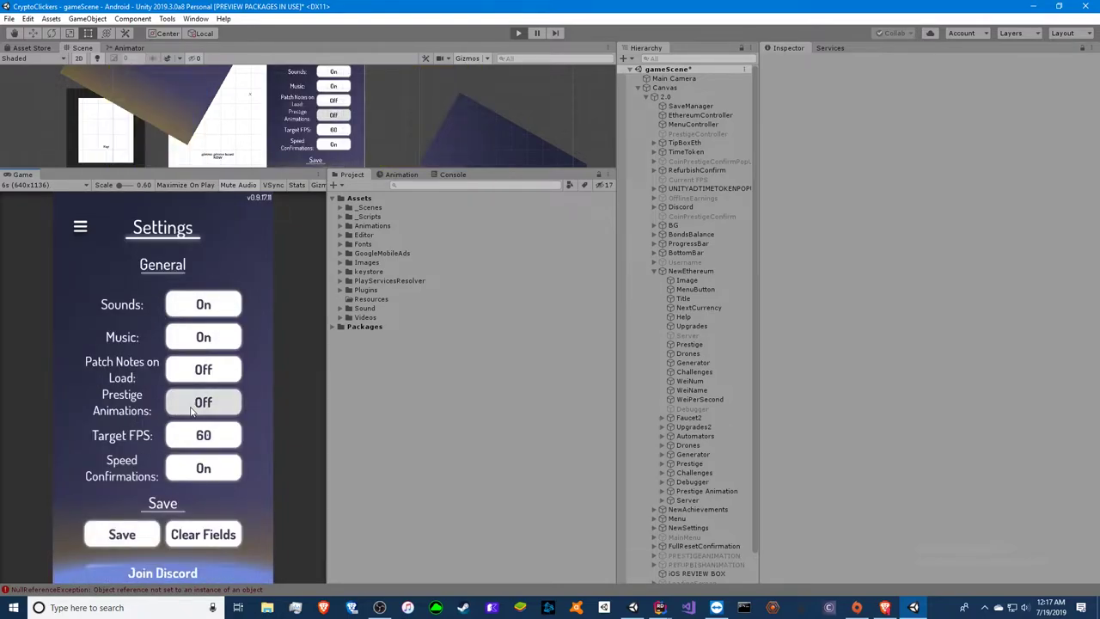
left_click(203, 402)
scroll(194, 430, "down", 1)
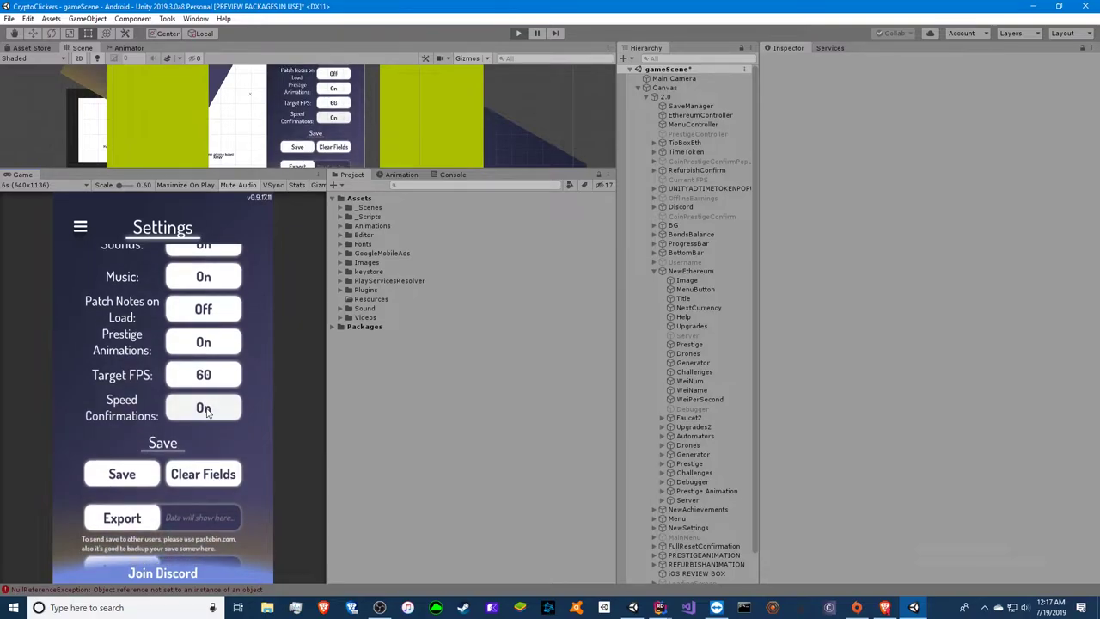
left_click(203, 409)
scroll(129, 430, "down", 2)
scroll(103, 300, "up", 3)
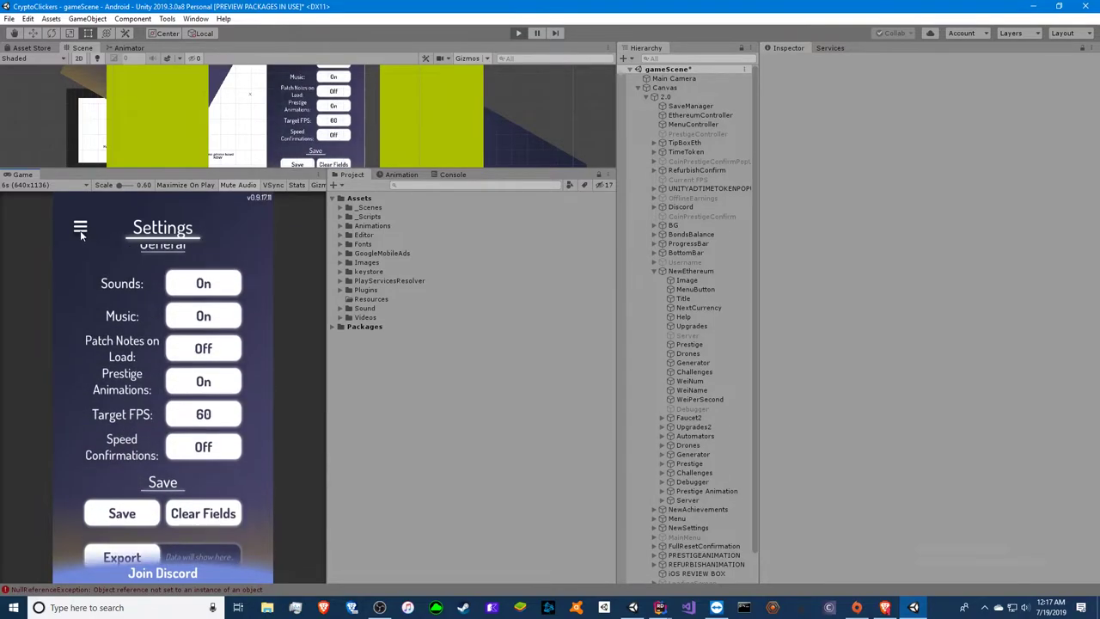
left_click(80, 227)
left_click(148, 325)
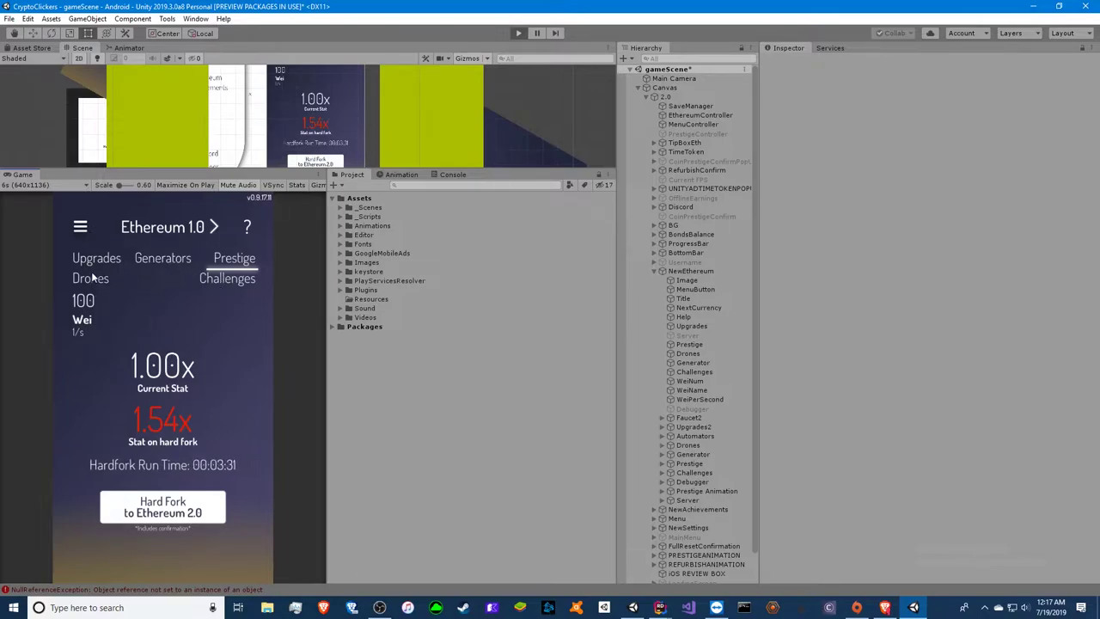
Look through the Drones, Generators and Upgrades tabs and the Ethereum 1.0 faucet view, then exit play mode
left_click(119, 279)
left_click(154, 265)
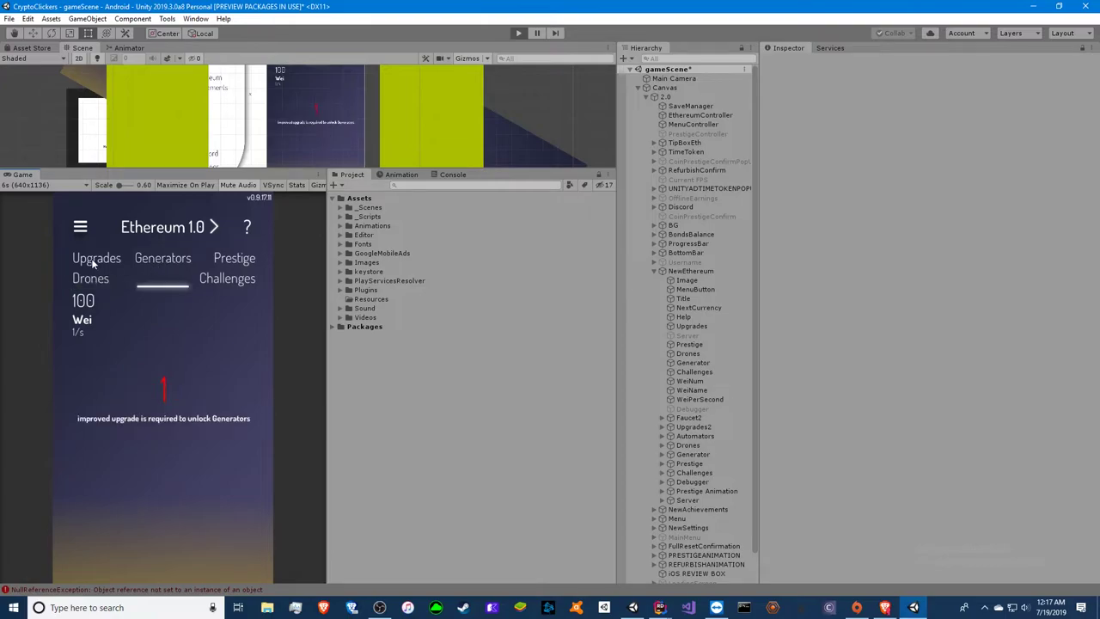
left_click(94, 262)
left_click(174, 234)
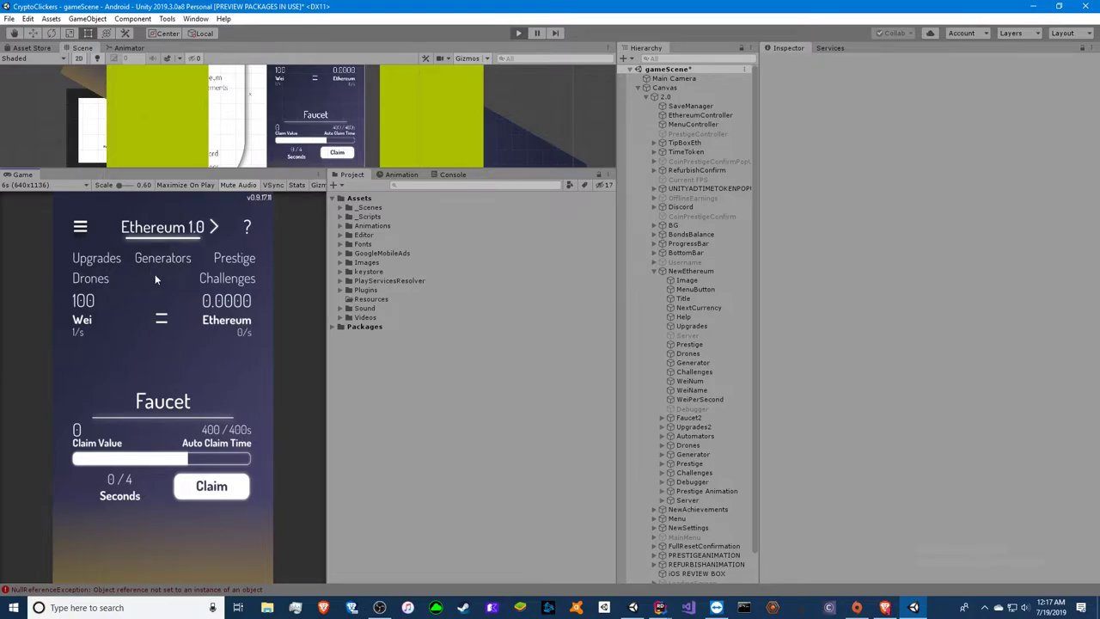
left_click(517, 34)
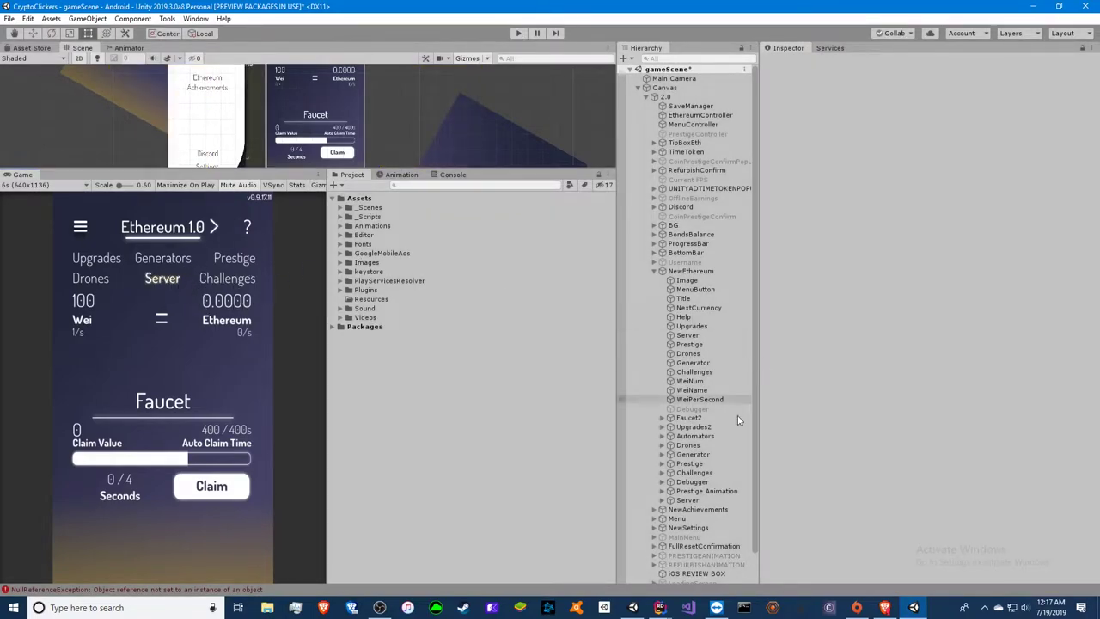
Set the Faucet2 panel's Canvas Group alpha to 0
left_click(710, 499)
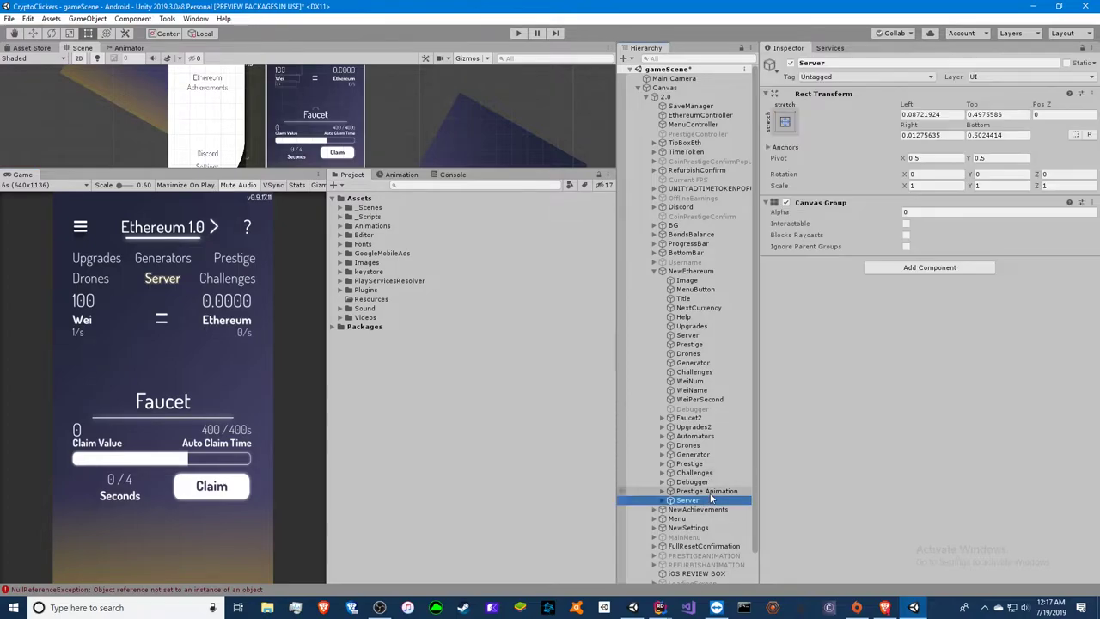
left_click(688, 417)
left_click(908, 212)
type("0")
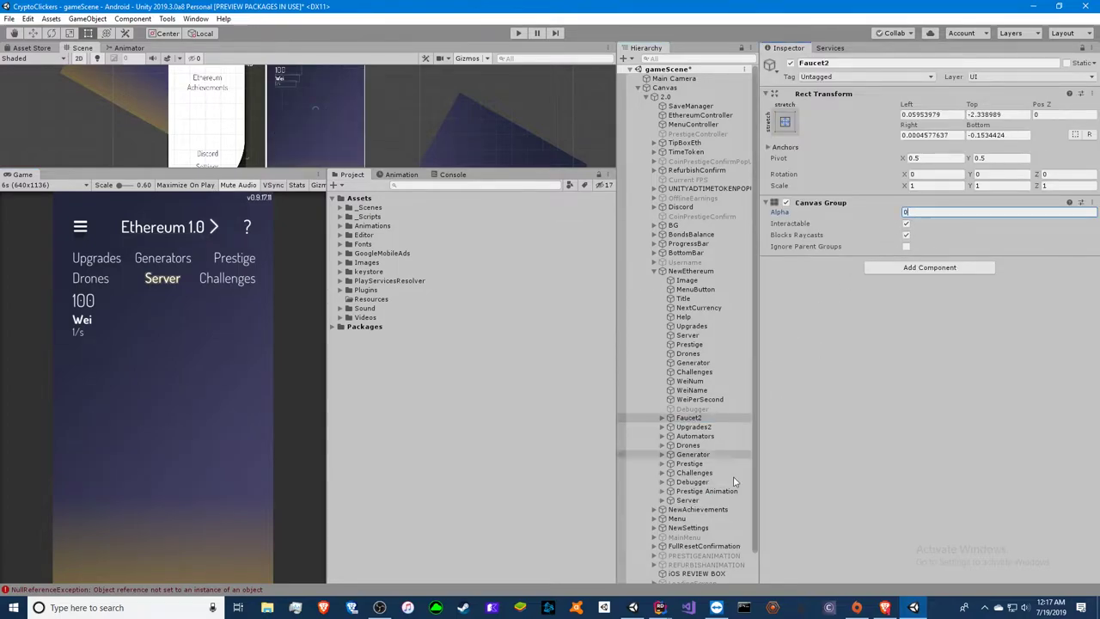
Give the Server panel's Canvas Group alpha 1 with Interactable and Blocks Raycasts checked
left_click(688, 499)
left_click(945, 212)
type("1")
left_click(906, 223)
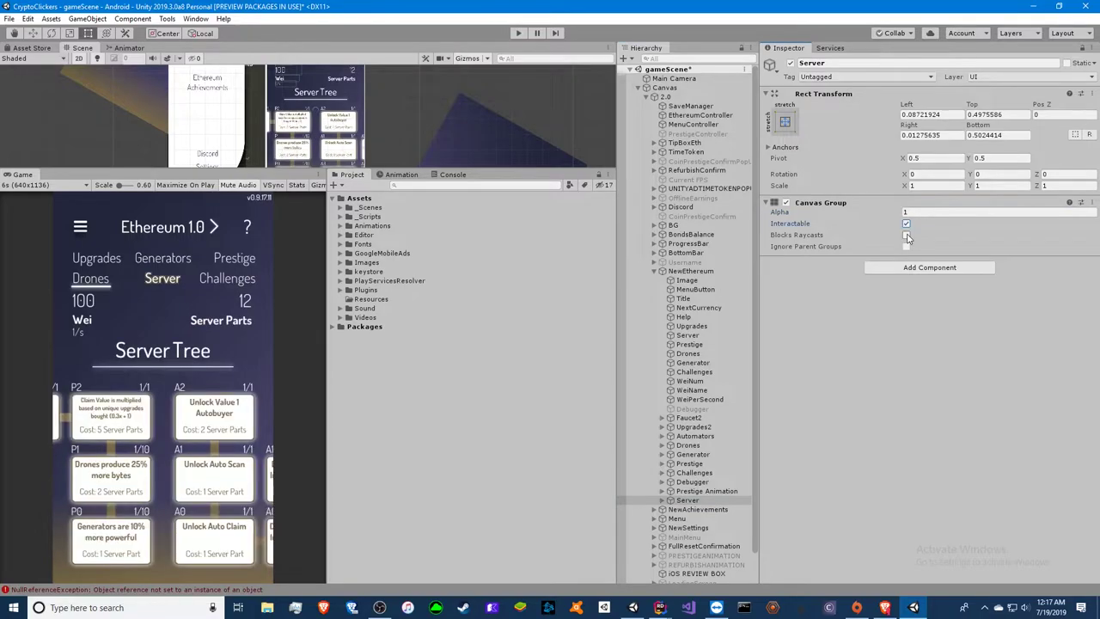
left_click(906, 235)
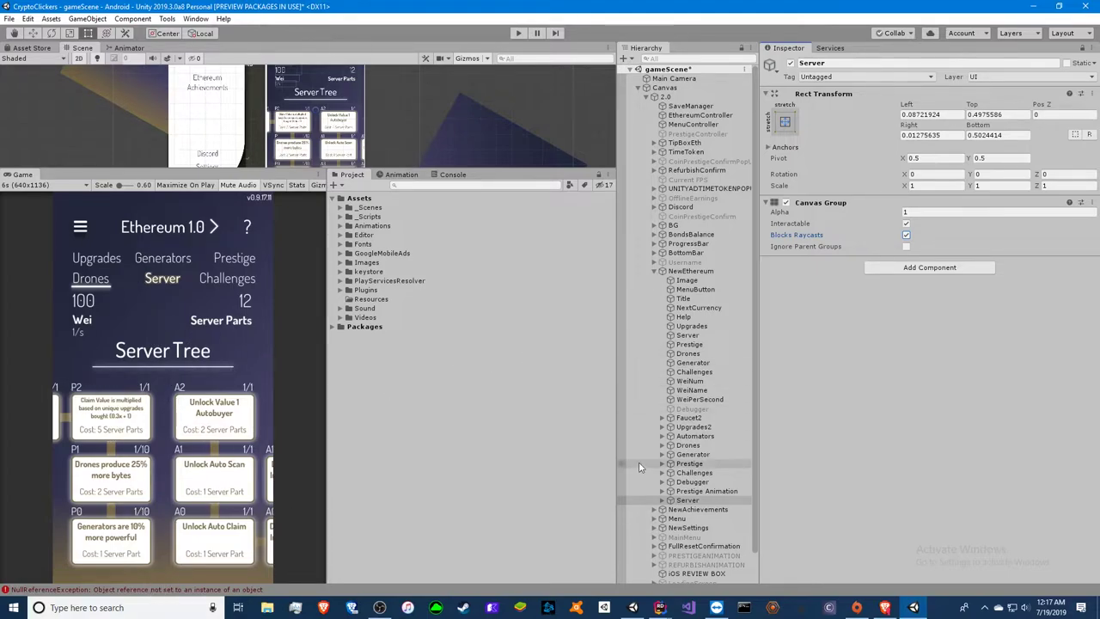
Expand Server > Tree > Scroll in the Hierarchy and open the A0 server card
left_click(664, 502)
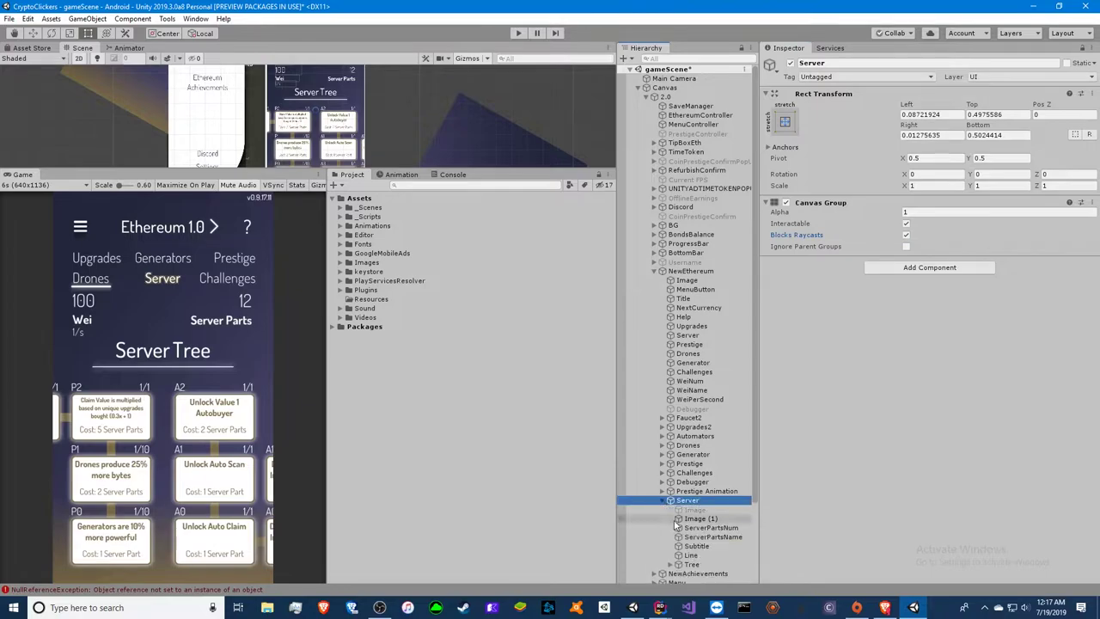
left_click(671, 565)
scroll(684, 506, "down", 5)
left_click(678, 469)
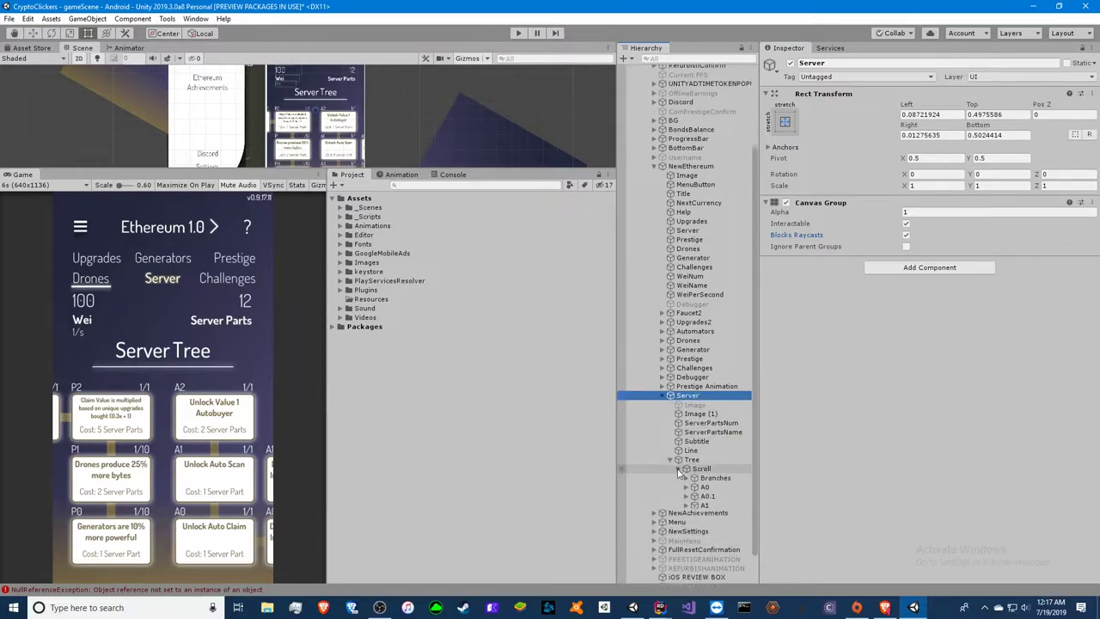
left_click(690, 488)
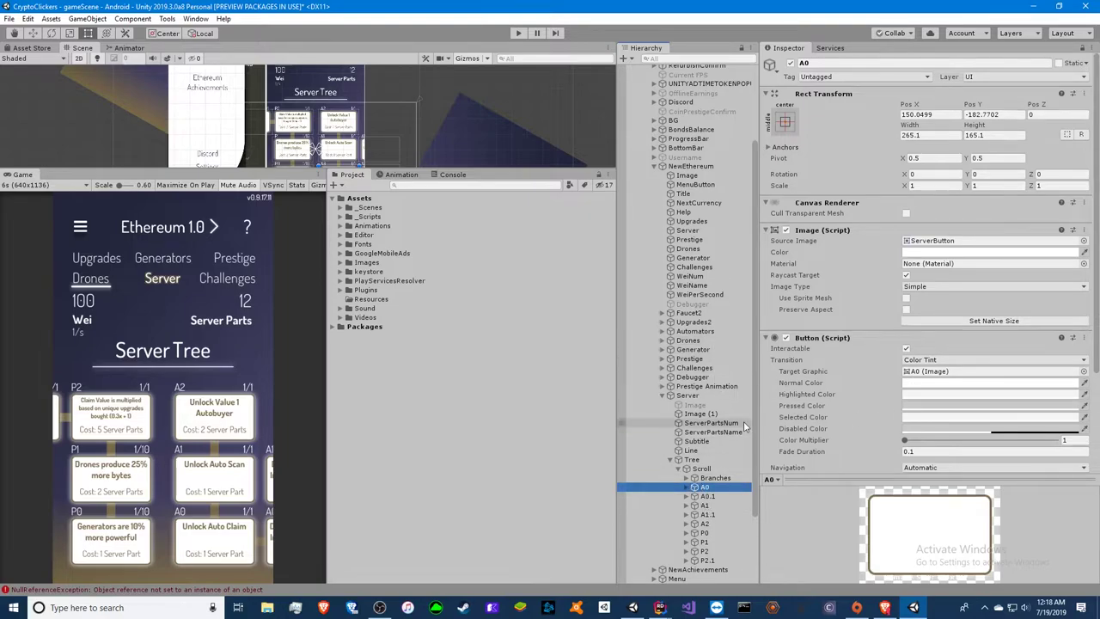
left_click(687, 487)
Toggle the Canvas Group components of A0's Upgrade and AutoClaim layers to preview them
left_click(722, 505)
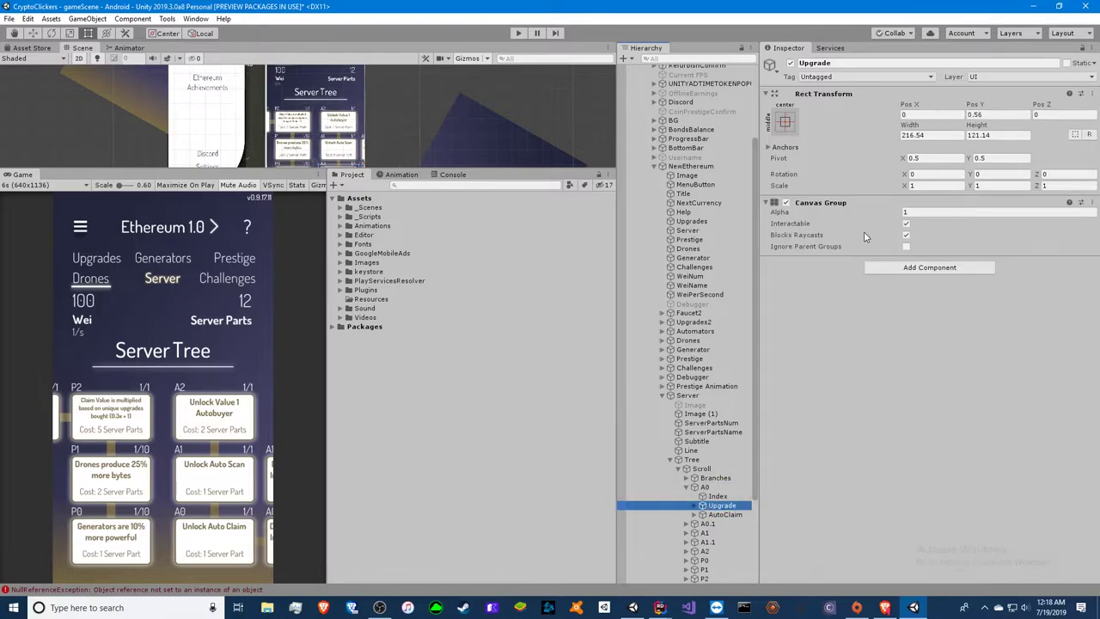
left_click(786, 203)
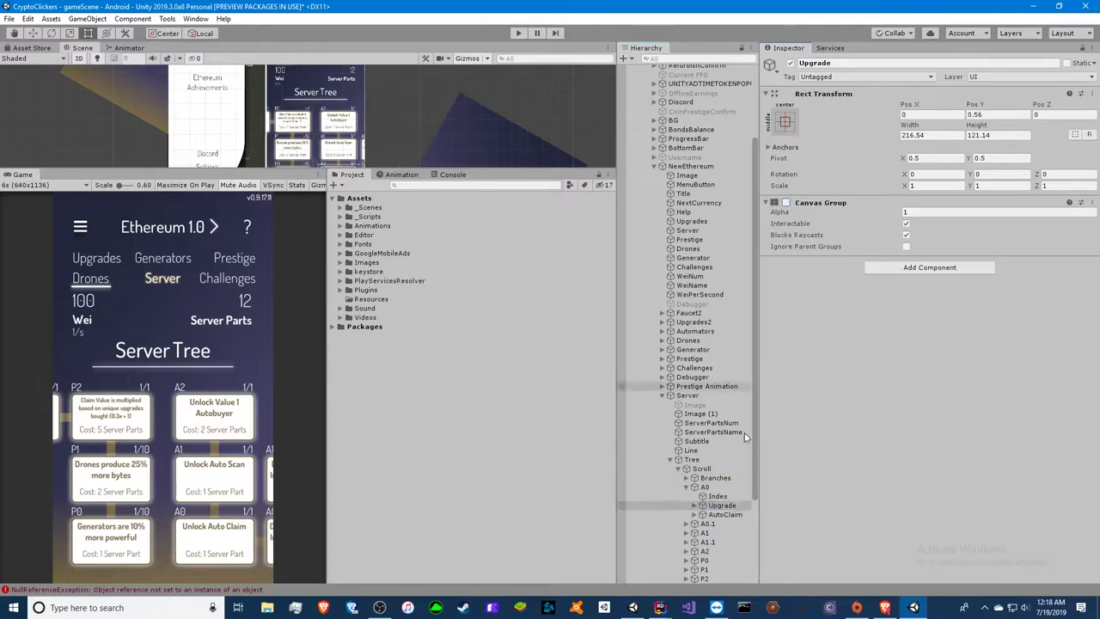
left_click(723, 514)
left_click(785, 203)
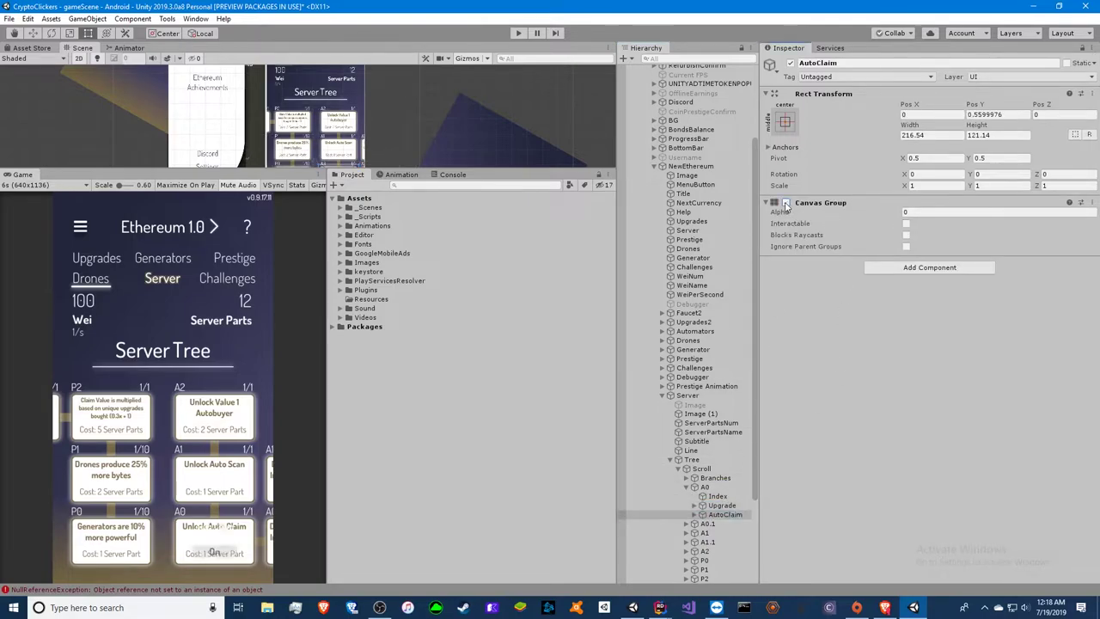
left_click(722, 505)
left_click(785, 203)
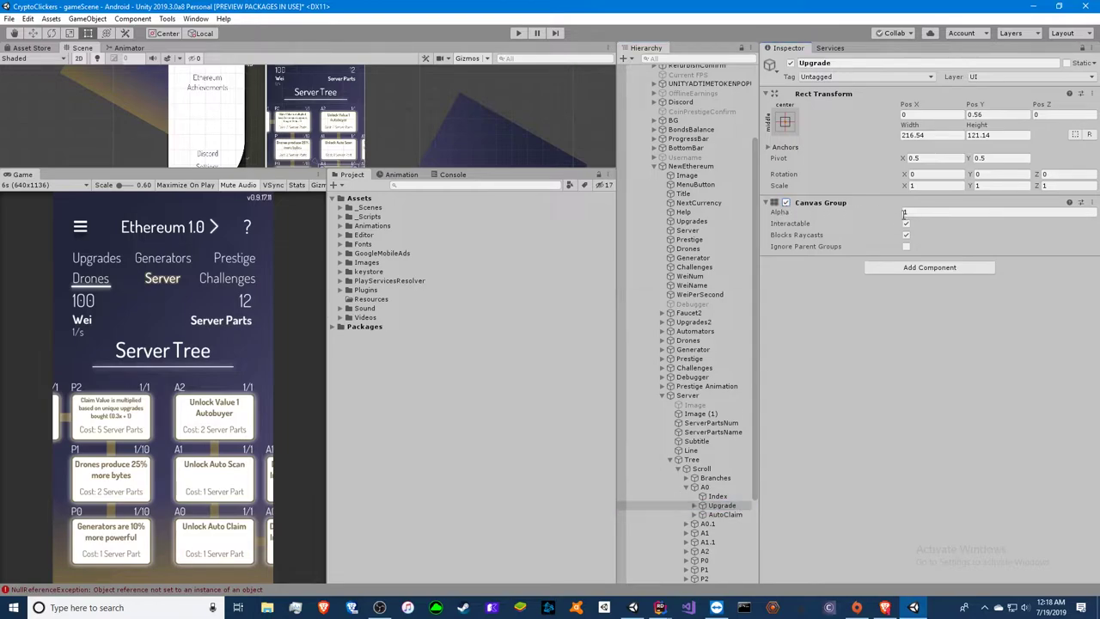
Set AutoClaim's Canvas Group to alpha 1 with Interactable and Blocks Raycasts checked
left_click(725, 514)
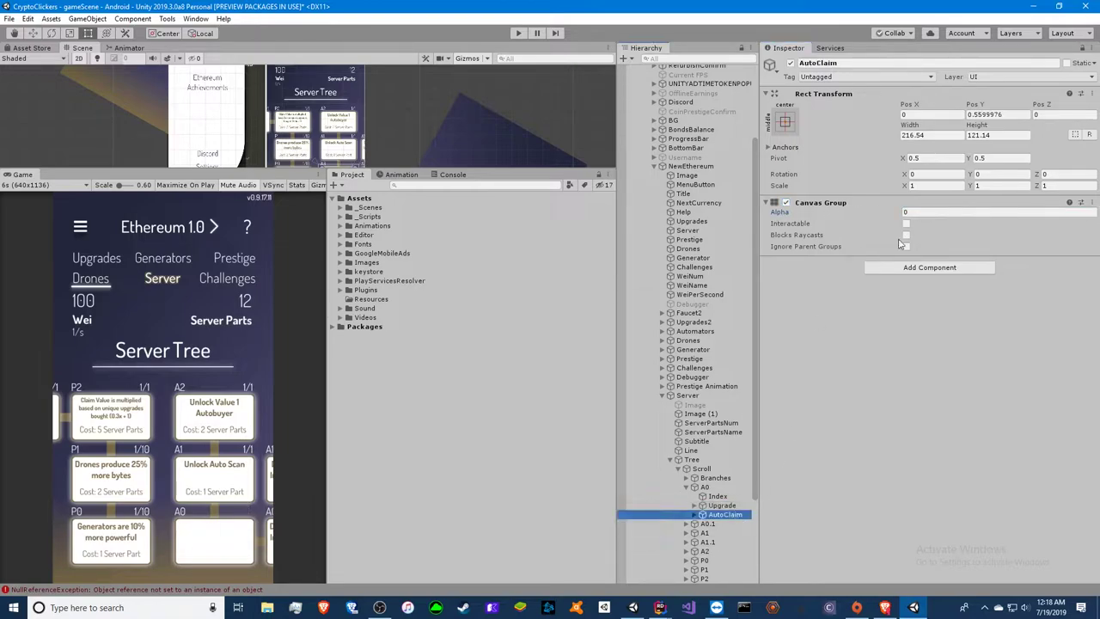
left_click(911, 212)
type("1")
left_click(907, 223)
left_click(906, 235)
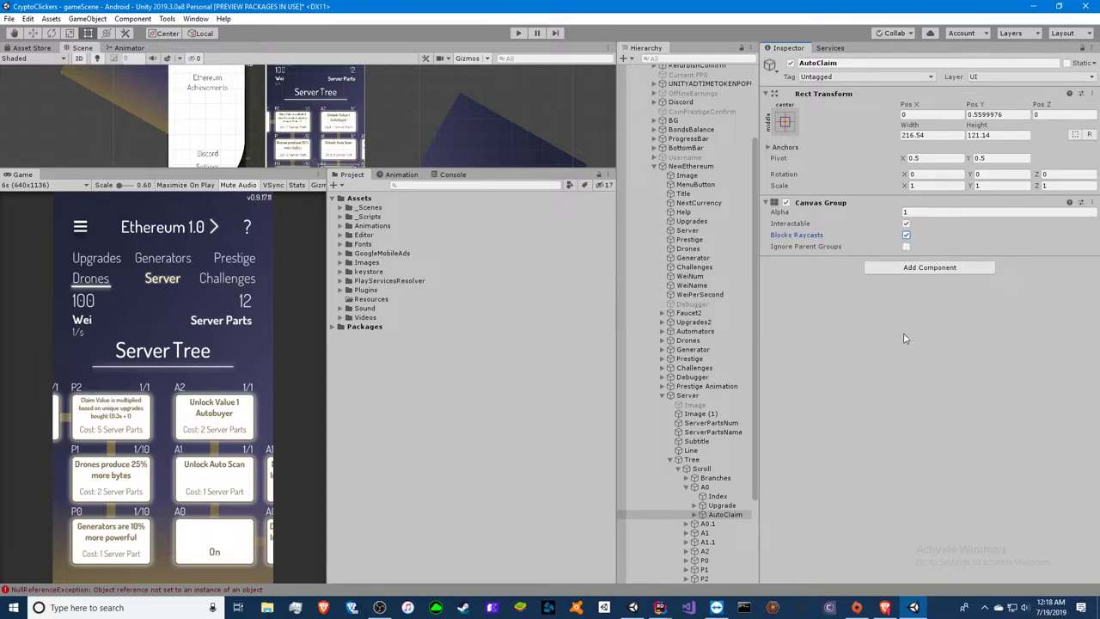
Inspect A0's Upgrade layer, Index text and the card's BuyUpgrade On Click event
left_click(724, 505)
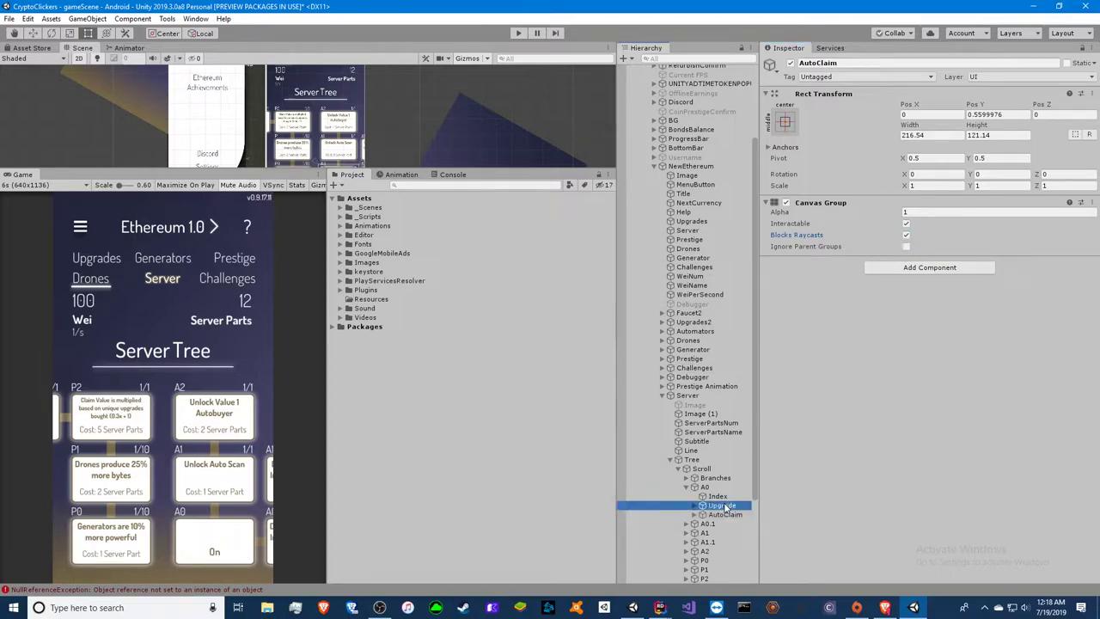
left_click(752, 498)
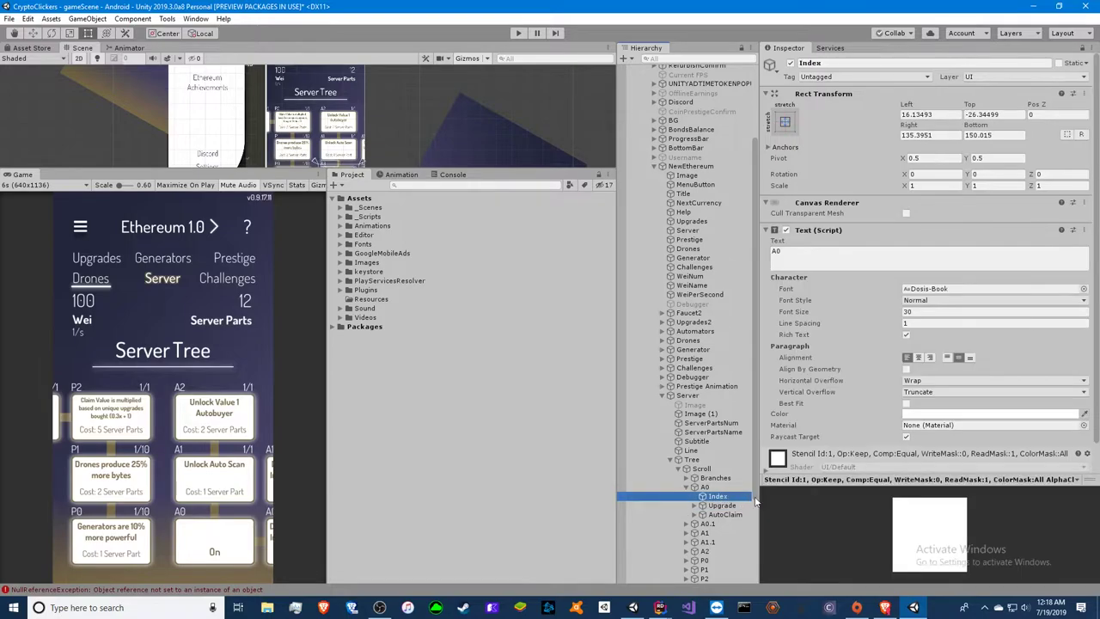
left_click(706, 487)
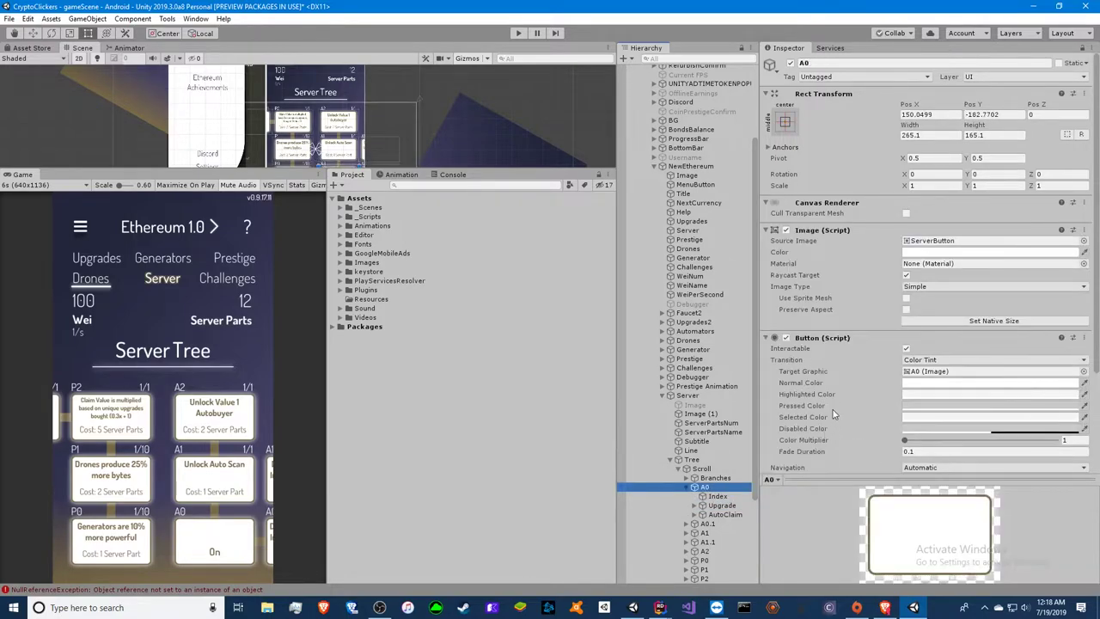
scroll(827, 403, "down", 3)
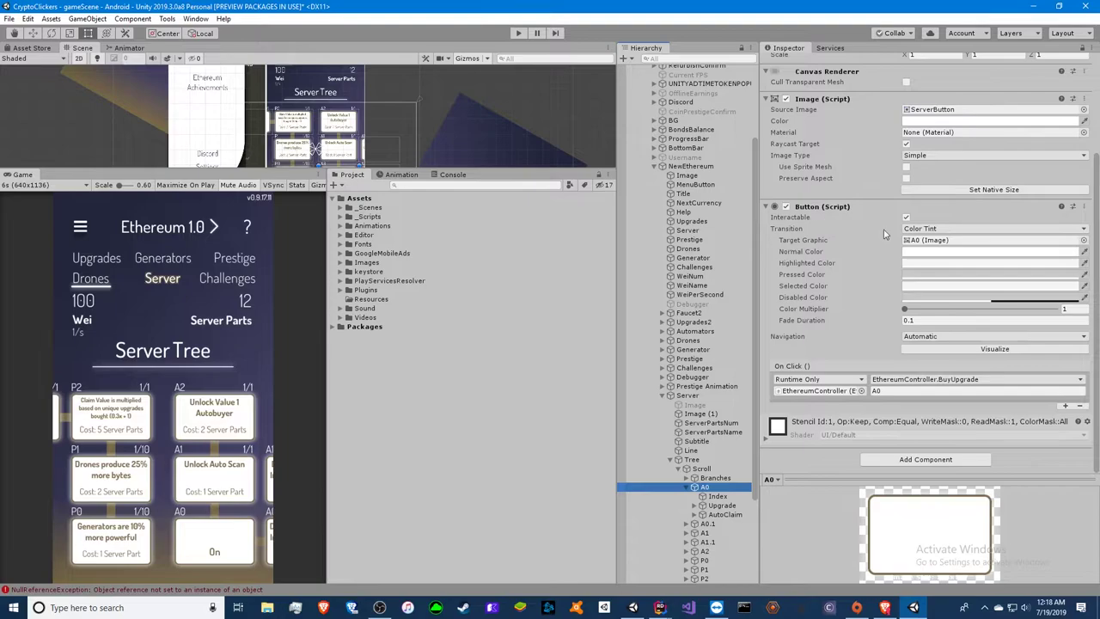
Sample a brown from the game view for the A0 button Image colour, then reset it to white
left_click(928, 122)
left_click(617, 130)
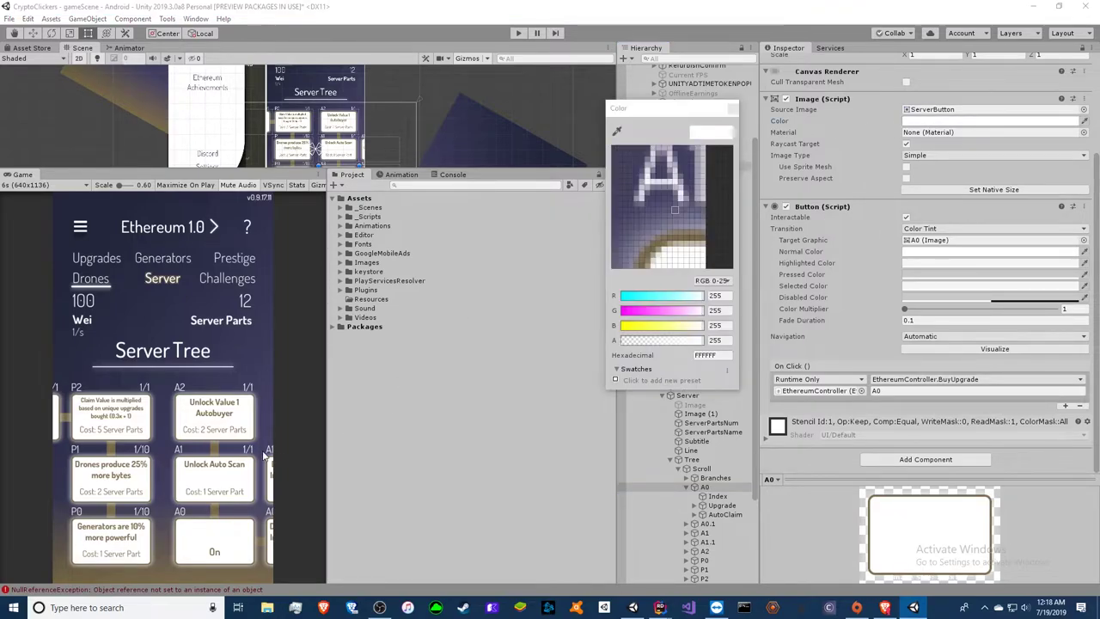
left_click(217, 451)
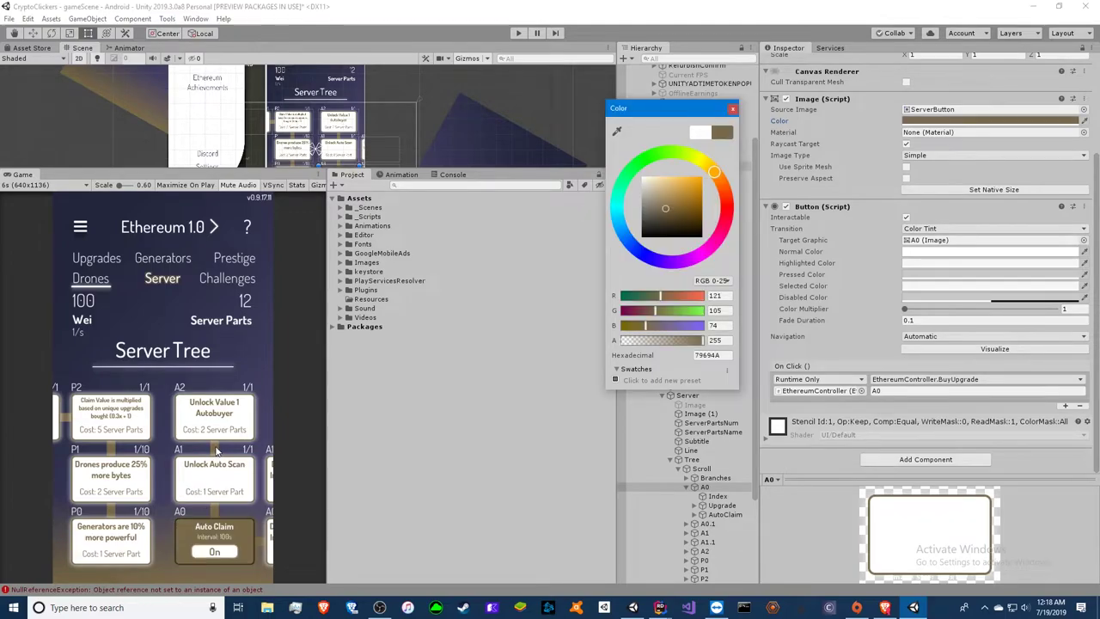
left_click(215, 526)
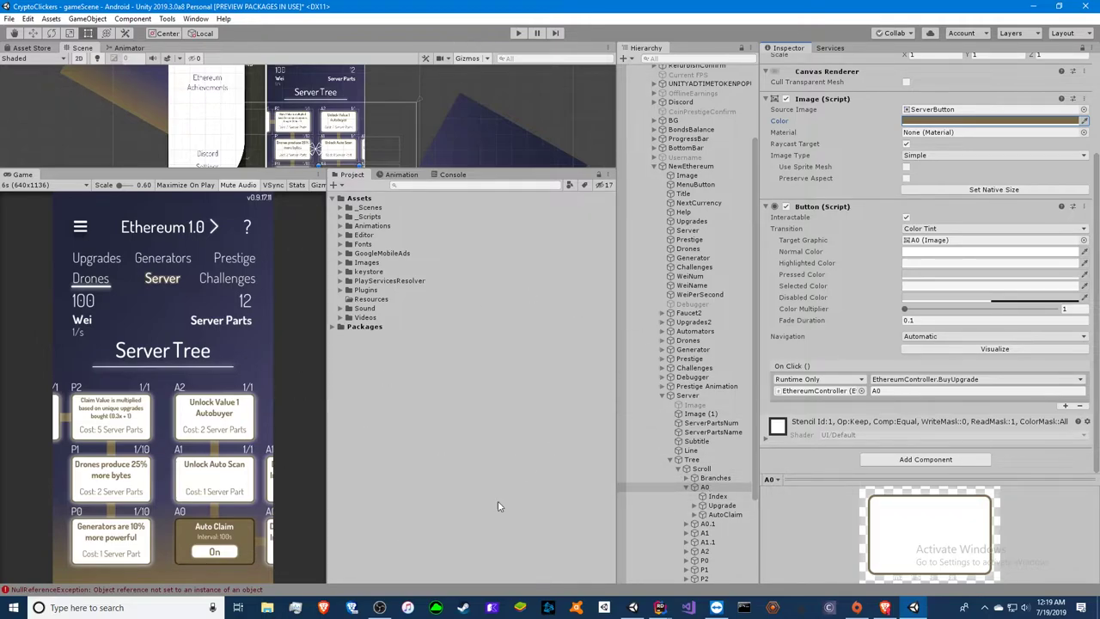
left_click(993, 120)
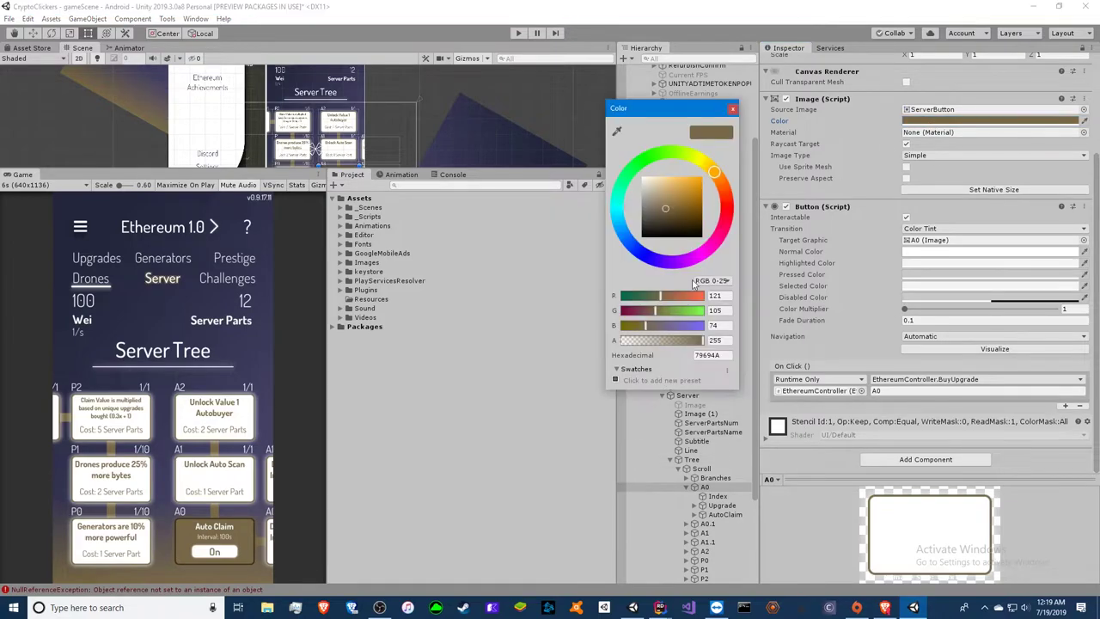
left_click(641, 176)
left_click(731, 108)
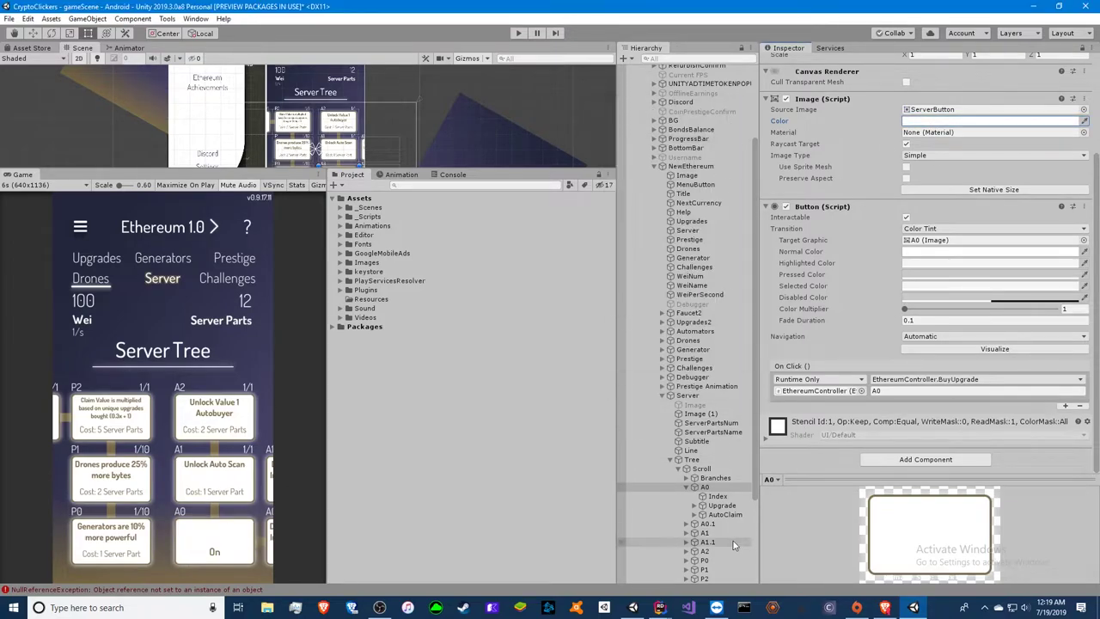
Reset AutoClaim's Canvas Group to alpha 0 with Interactable and Blocks Raycasts unchecked
left_click(725, 514)
left_click(908, 213)
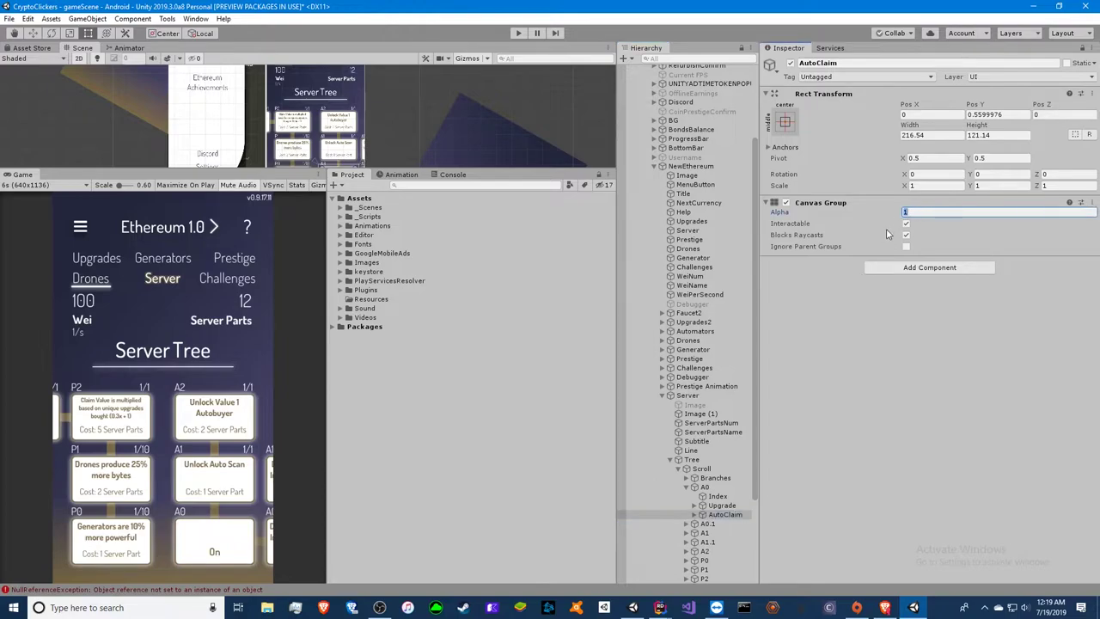
type("0")
left_click(906, 224)
left_click(906, 235)
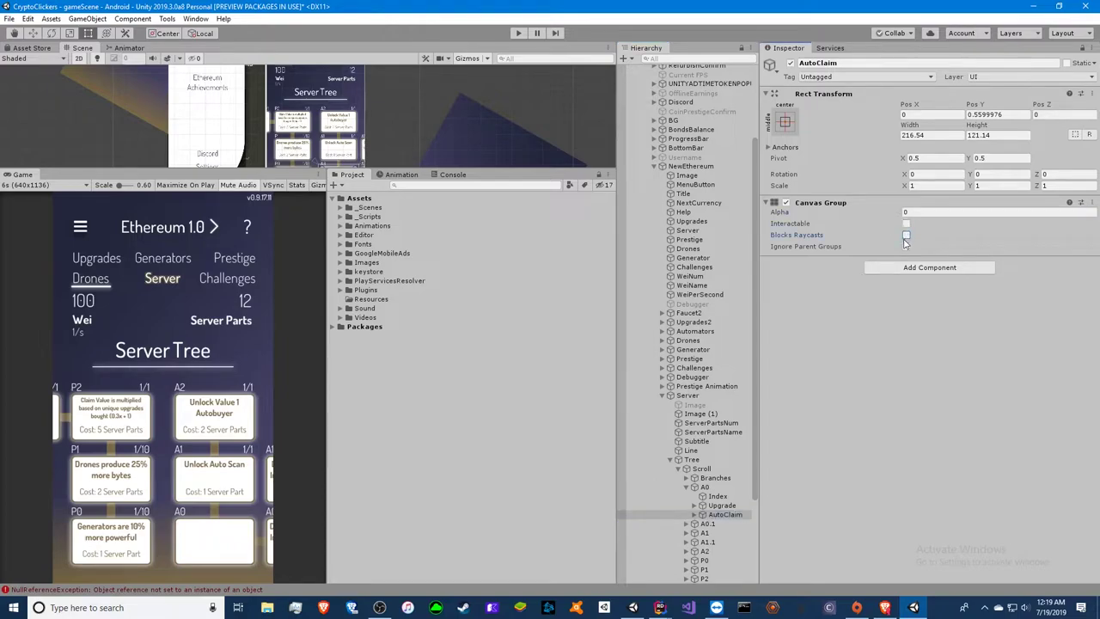
Set the A0 Upgrade layer's Canvas Group alpha to 1 to show Unlock Auto Claim
left_click(722, 506)
left_click(906, 224)
left_click(907, 212)
type("1")
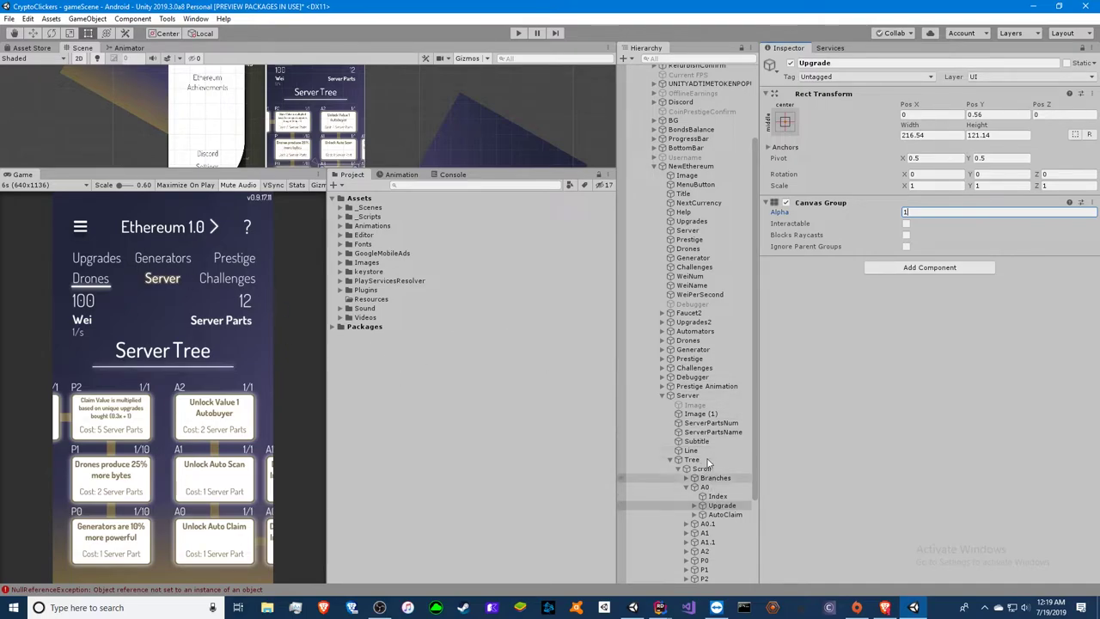
Hide the Server panel: alpha 0, Interactable and Blocks Raycasts off
left_click(688, 395)
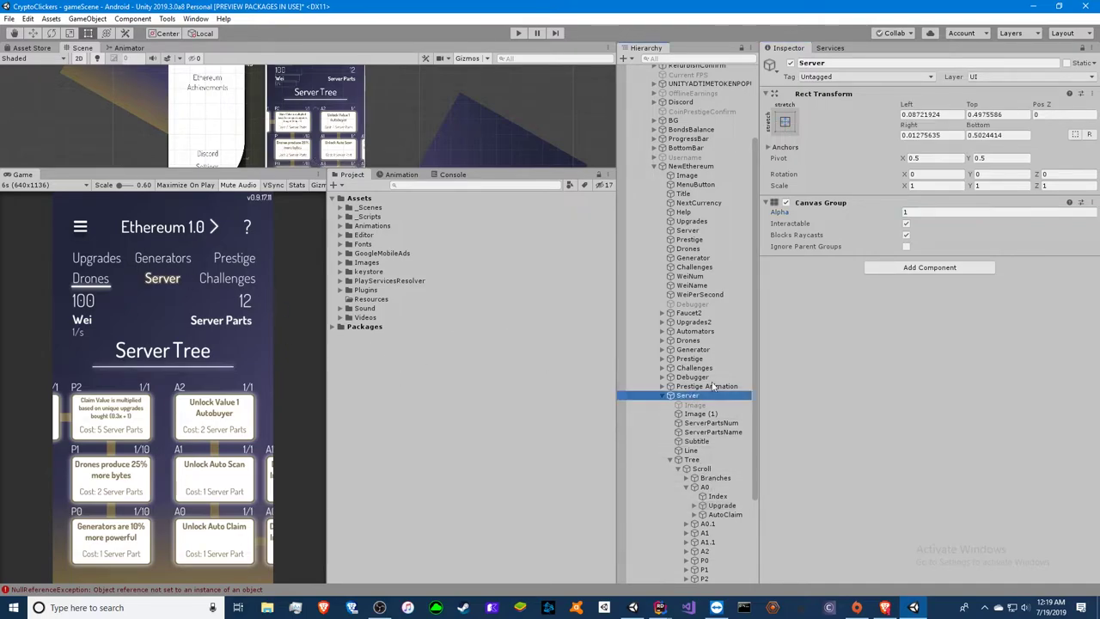
left_click(919, 212)
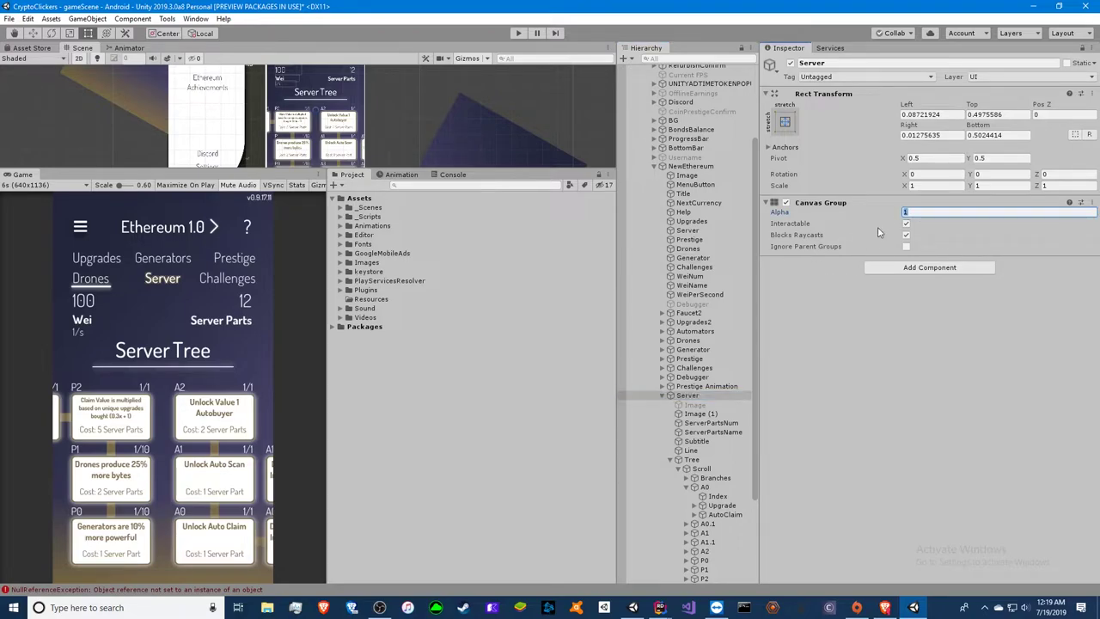
type("0")
left_click(906, 224)
left_click(906, 235)
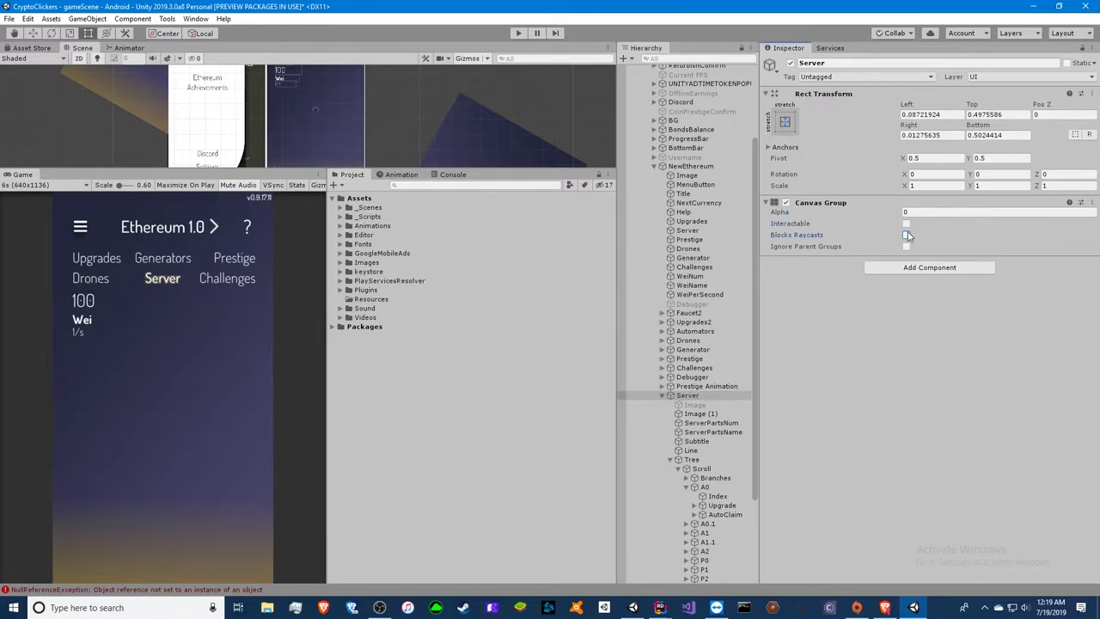
Abandon a Drones alpha edit and show the Generator panel at alpha 1, interactable and blocking raycasts
left_click(688, 341)
left_click(928, 211)
type("1")
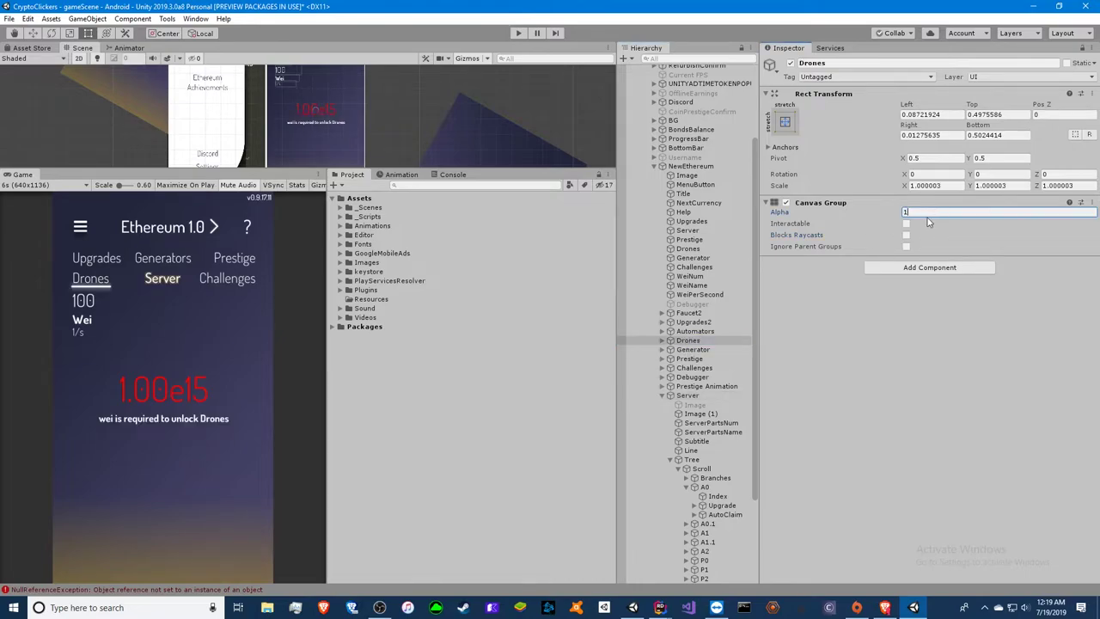
key("BackSpace")
left_click(693, 349)
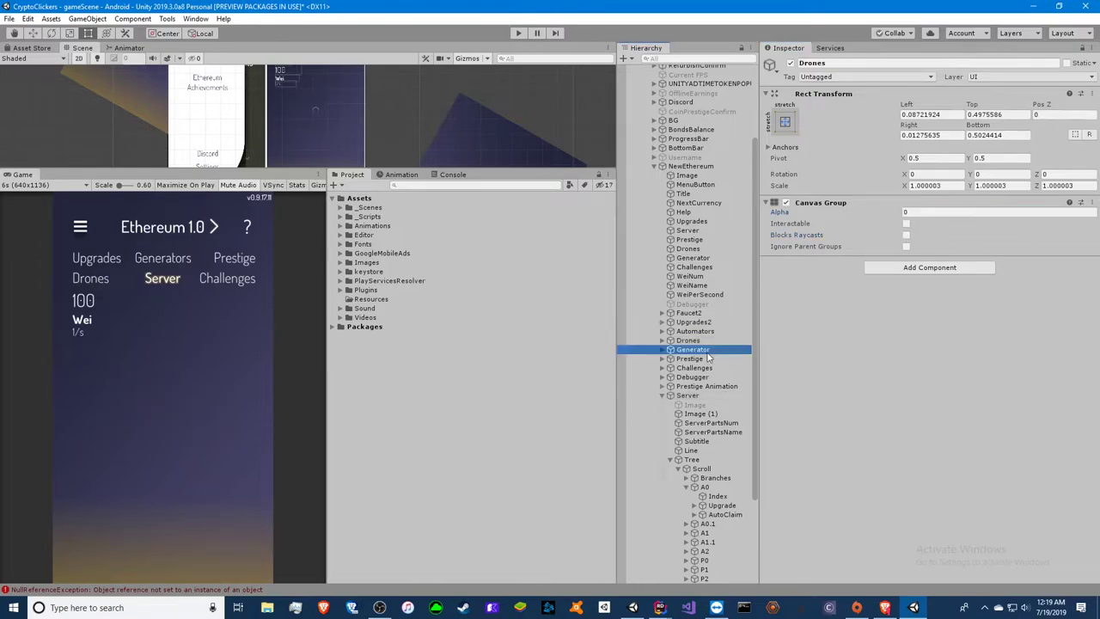
left_click(920, 212)
type("1")
left_click(906, 224)
left_click(906, 235)
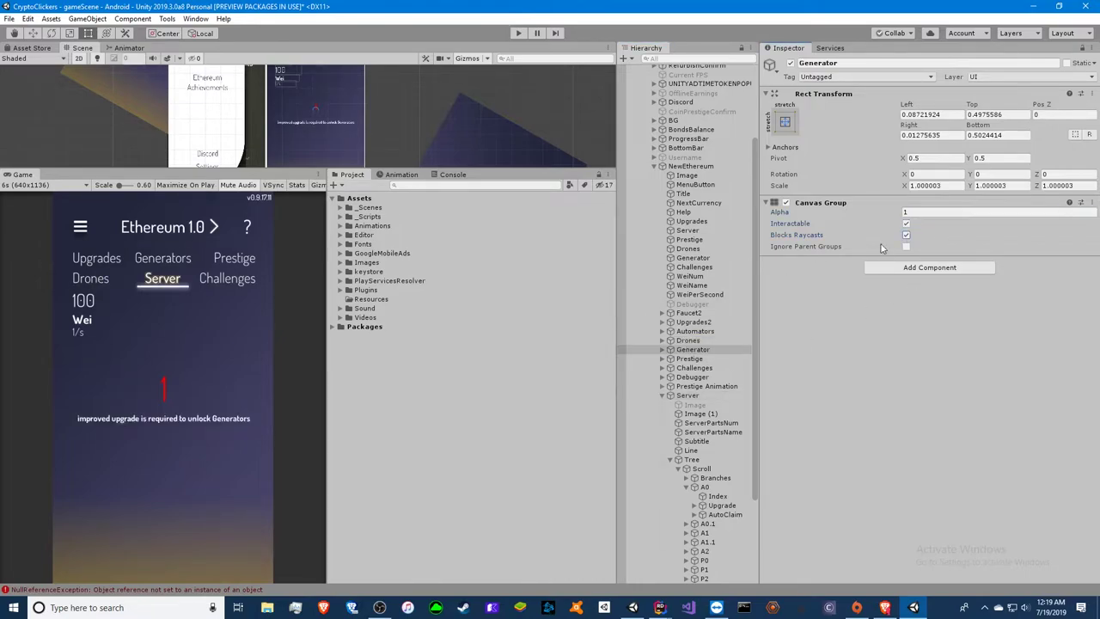
Give Generator's Unlocked child alpha 1 with Interactable and Blocks Raycasts on
left_click(663, 350)
left_click(699, 368)
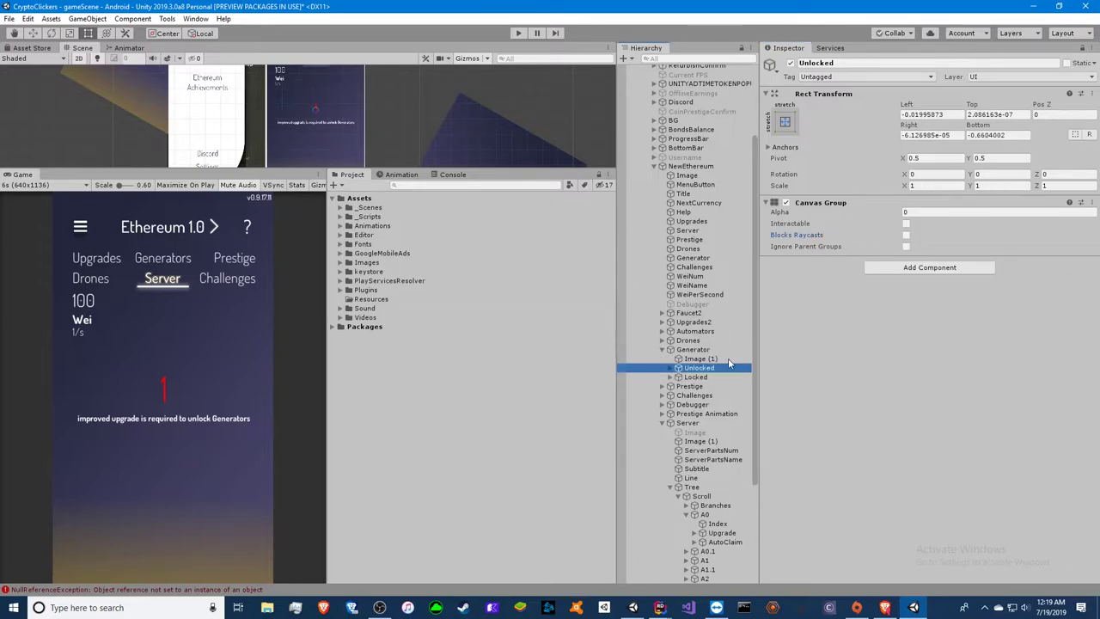
left_click(911, 213)
type("1")
left_click(906, 223)
left_click(906, 235)
Set Generator's Locked child to alpha 0 with Interactable and Blocks Raycasts off
left_click(695, 376)
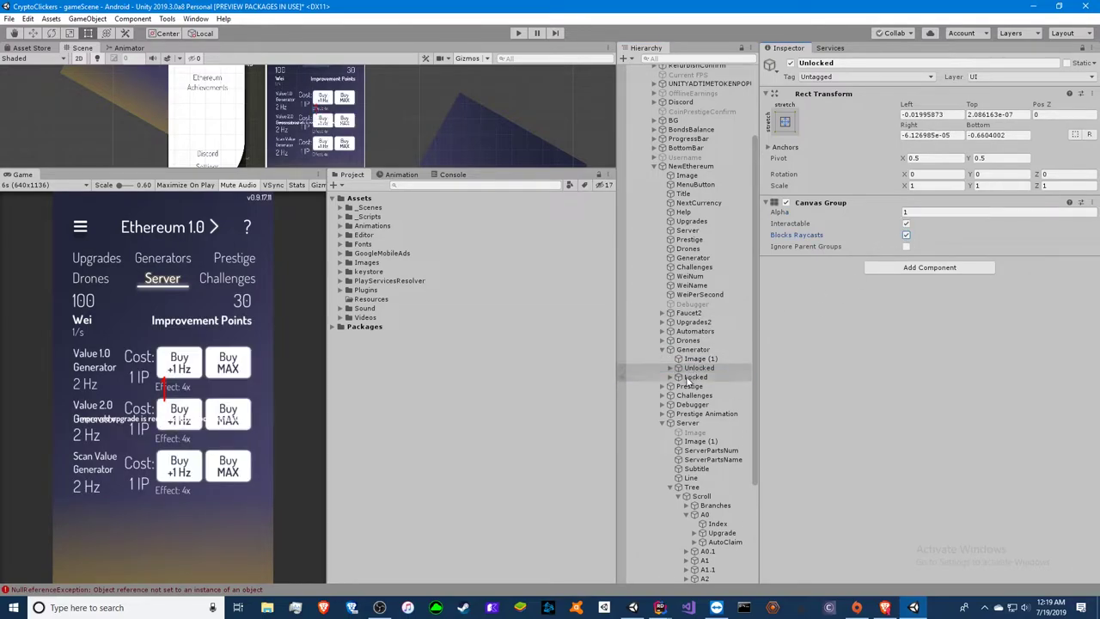
left_click(910, 212)
type("0")
left_click(906, 224)
left_click(906, 235)
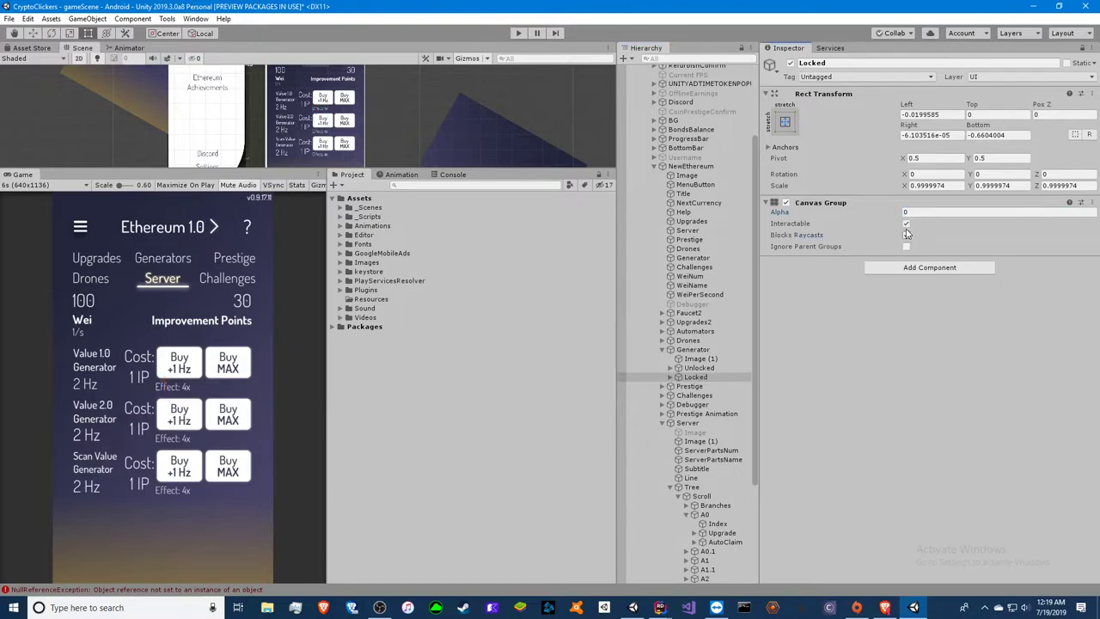
left_click(906, 224)
key("alt+Tab")
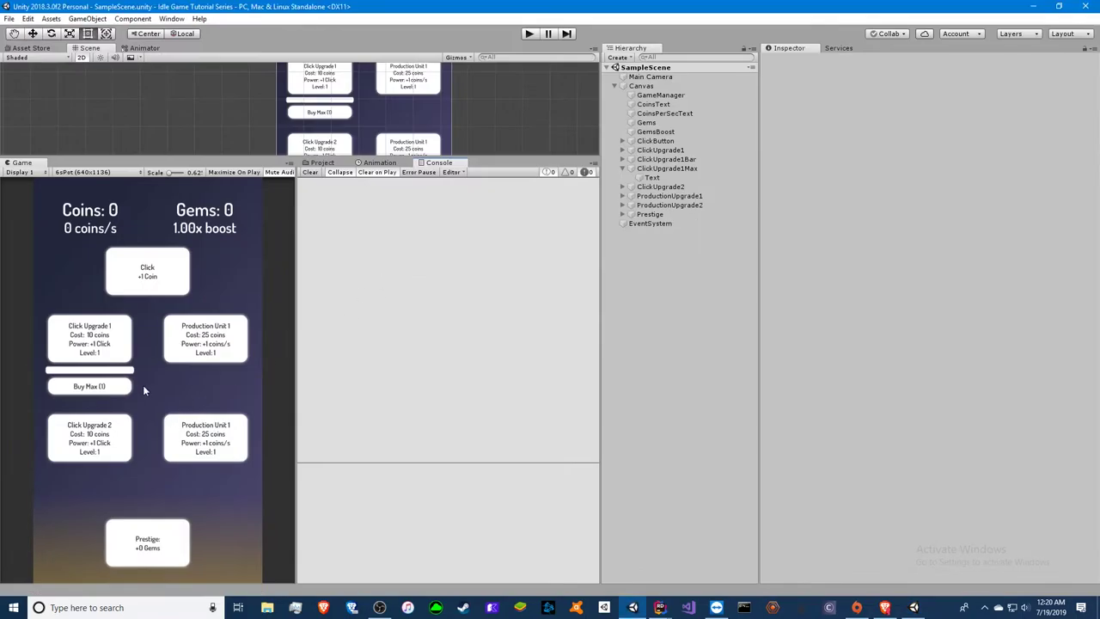
key("alt+Tab")
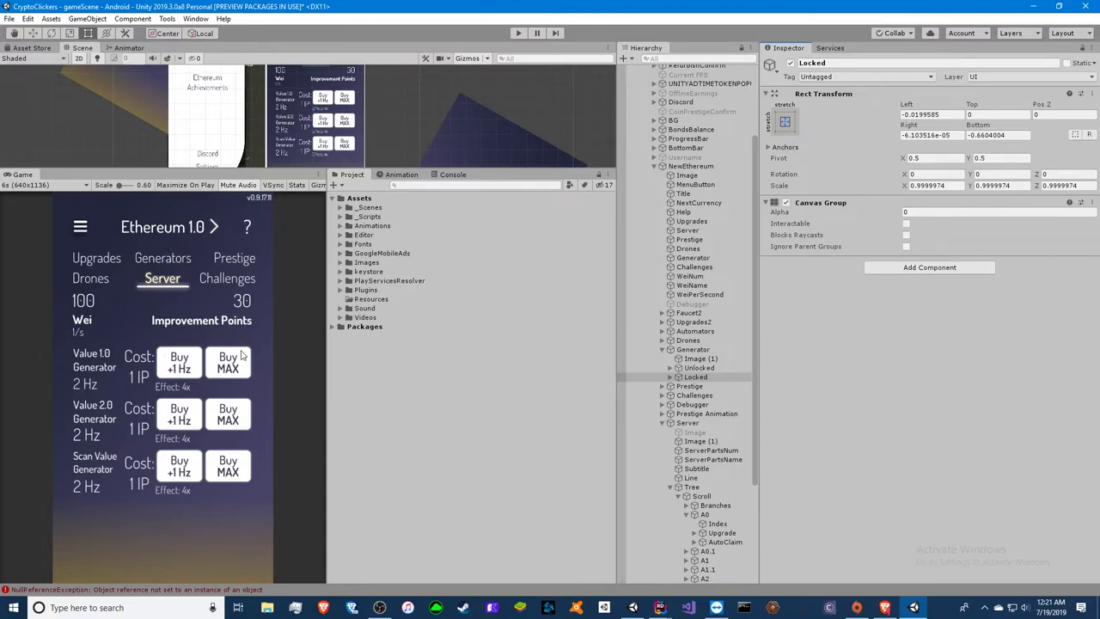
Set Unlocked to alpha 0, non-interactive, and Locked to alpha 1, interactive and blocking raycasts
left_click(703, 368)
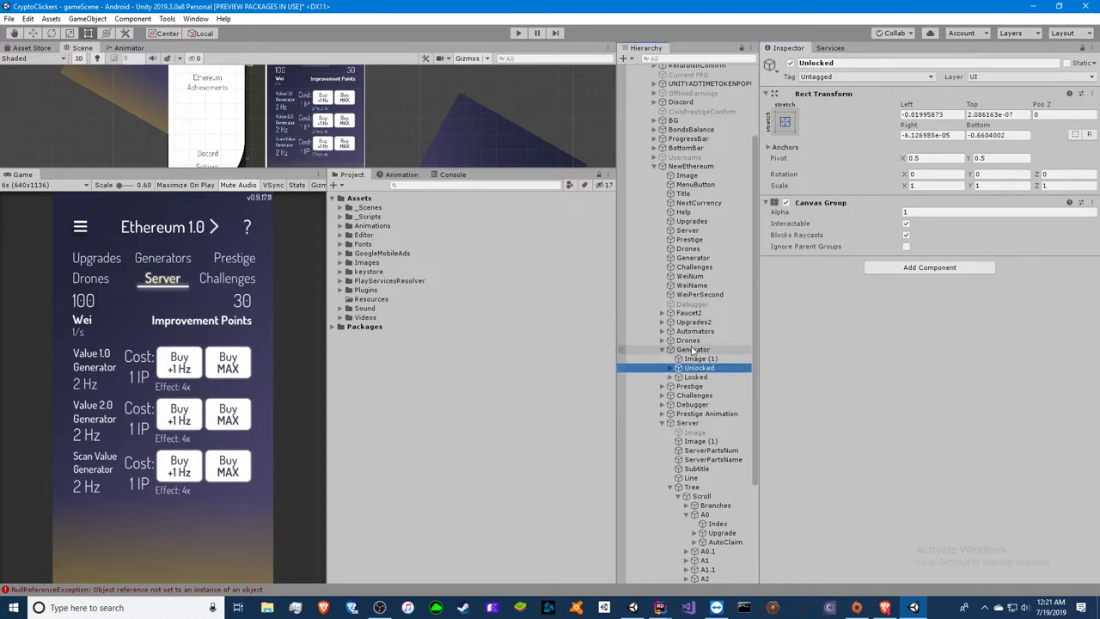
left_click(988, 212)
type("0")
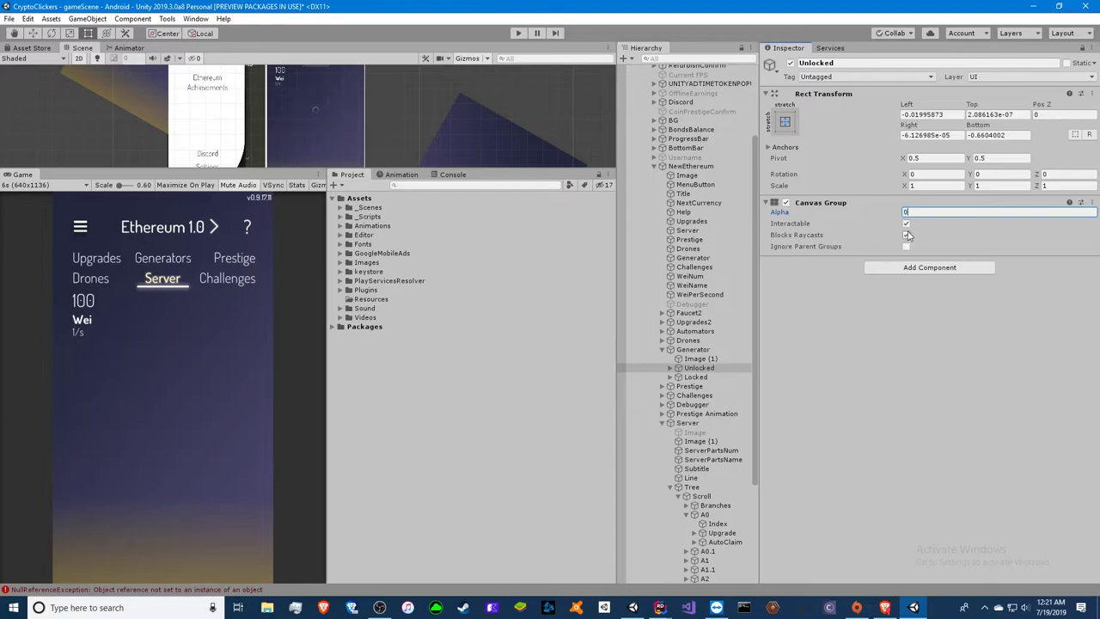
left_click(906, 224)
left_click(906, 235)
left_click(673, 377)
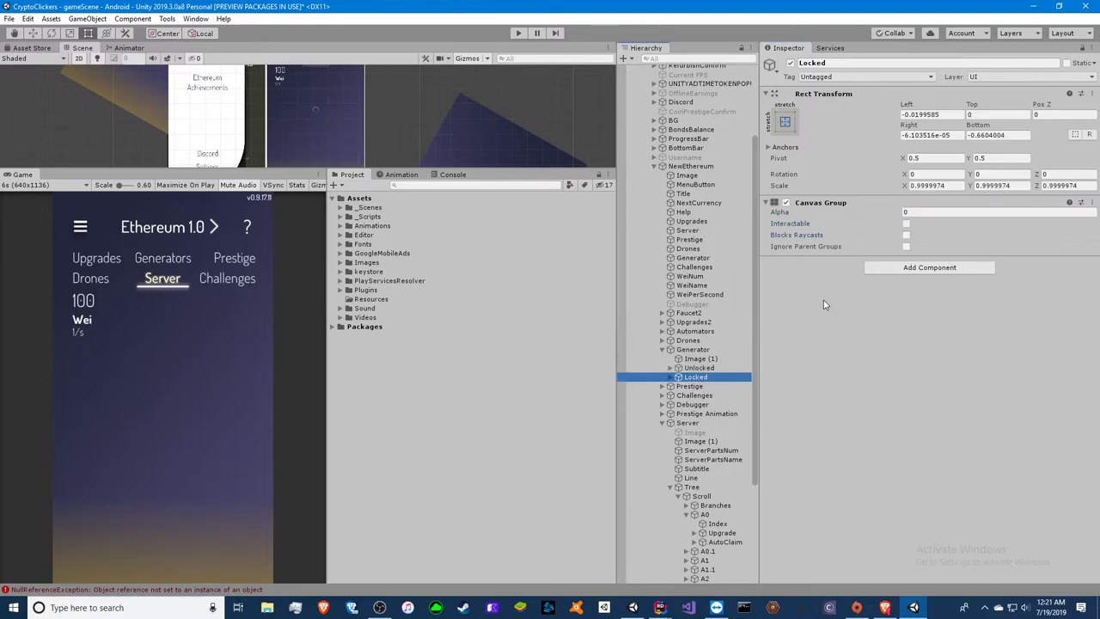
left_click(915, 213)
type("1")
left_click(906, 224)
left_click(907, 236)
Hide the Generator panel: alpha 0, Interactable and Blocks Raycasts off
left_click(693, 350)
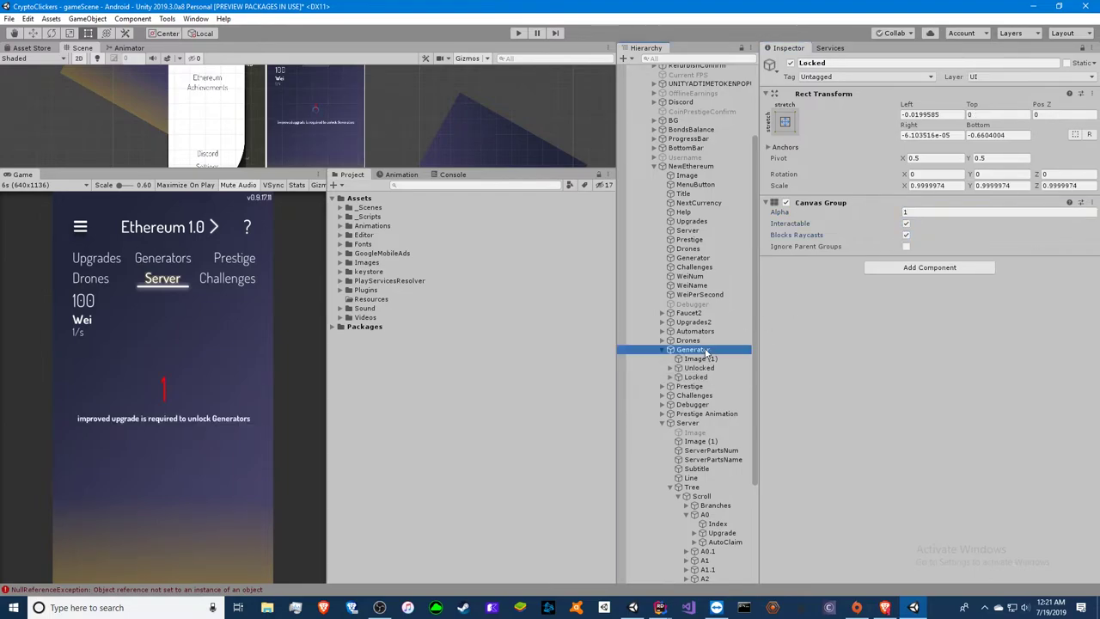
left_click(920, 212)
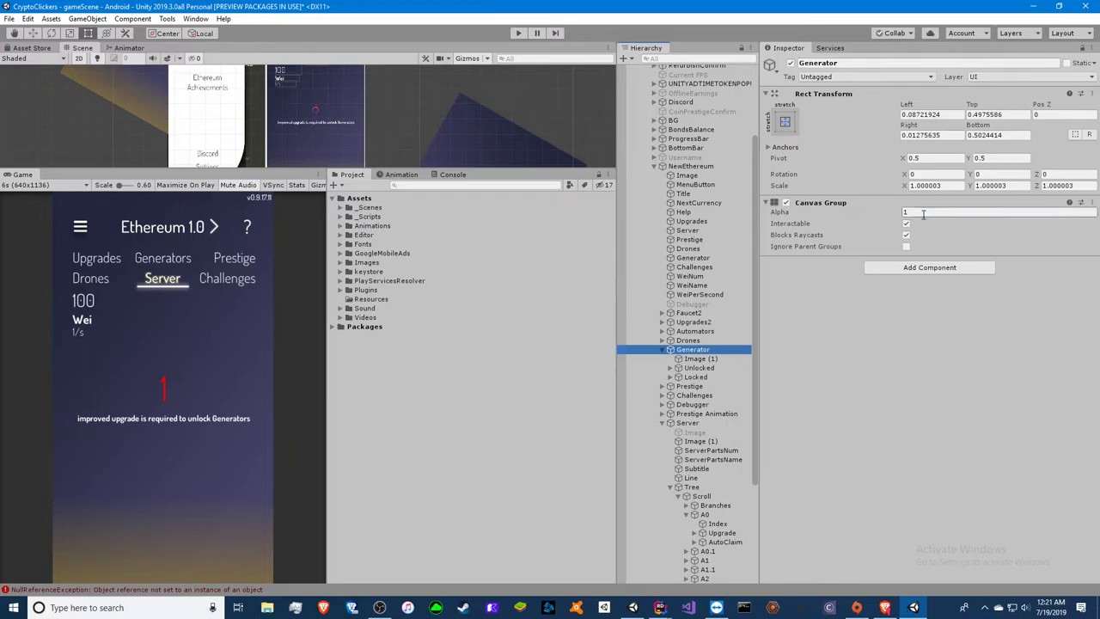
type("0")
left_click(906, 224)
left_click(907, 235)
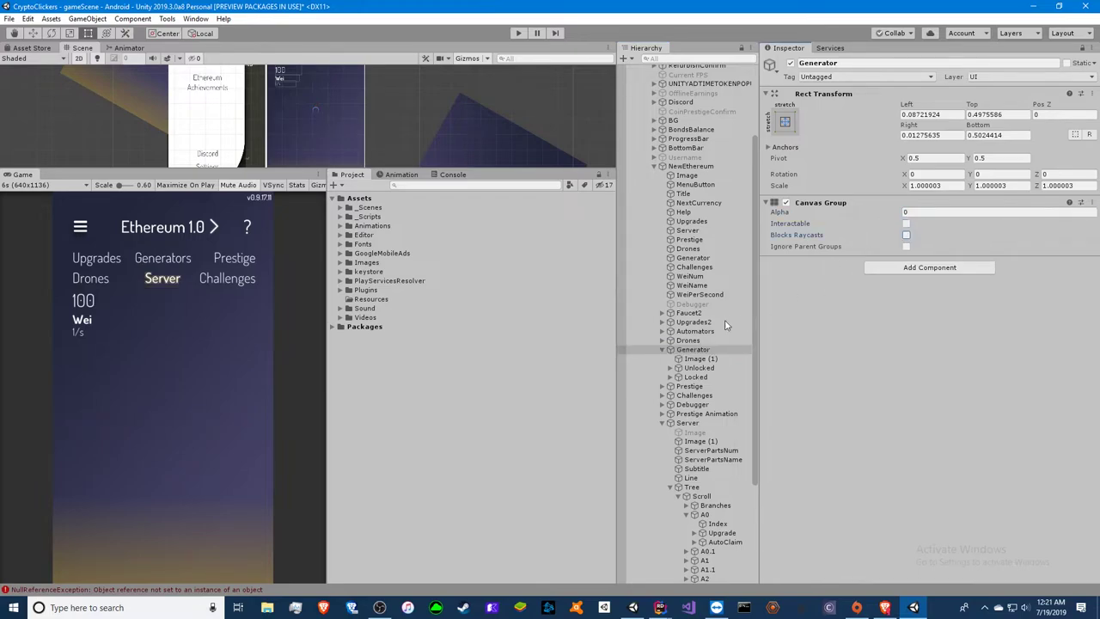
Set the Faucet2 panel's Canvas Group alpha to 1
left_click(689, 313)
left_click(920, 213)
type("1")
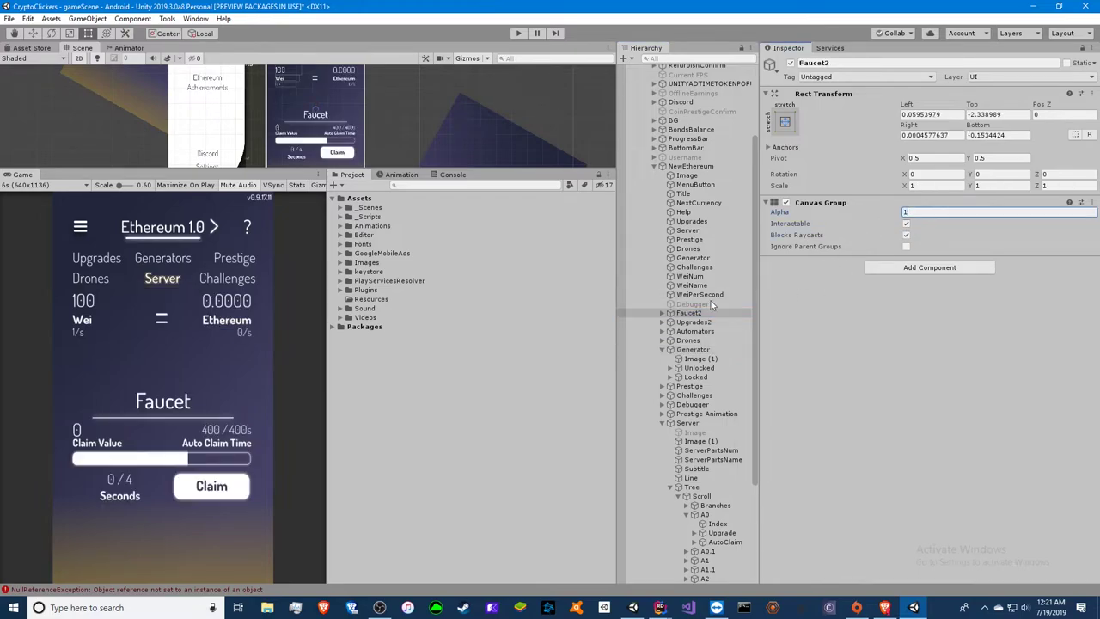
left_click(85, 232)
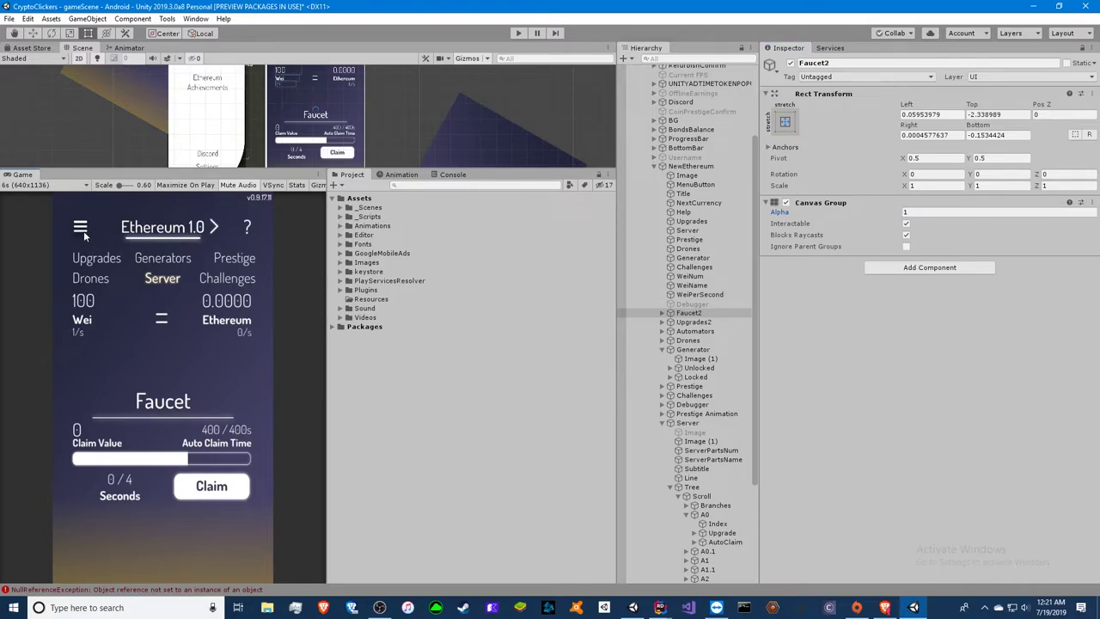
left_click(518, 32)
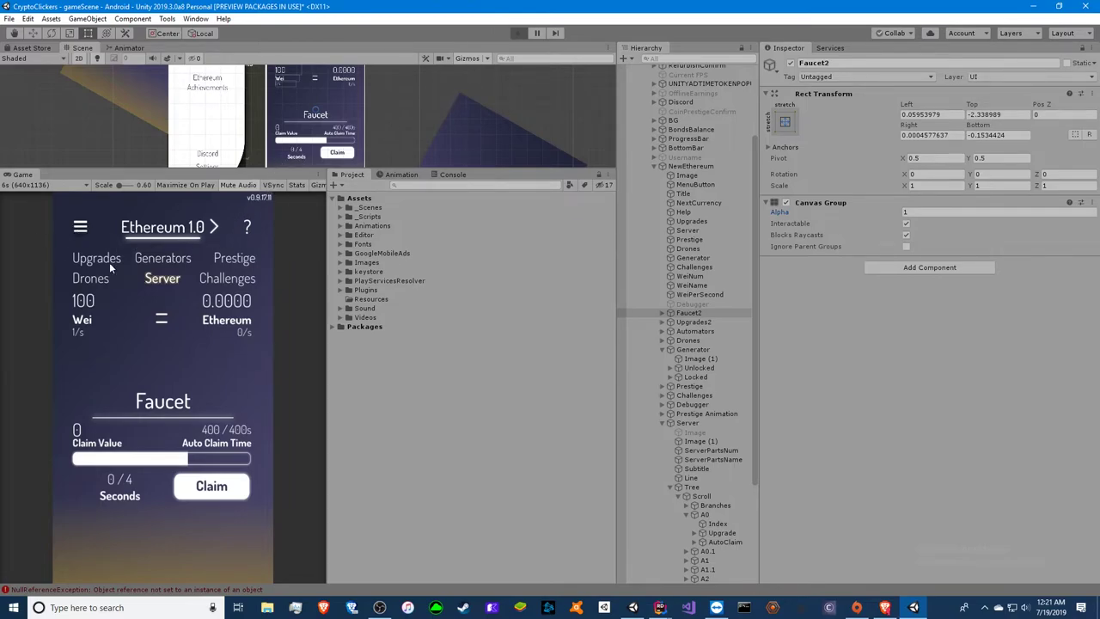
left_click(78, 232)
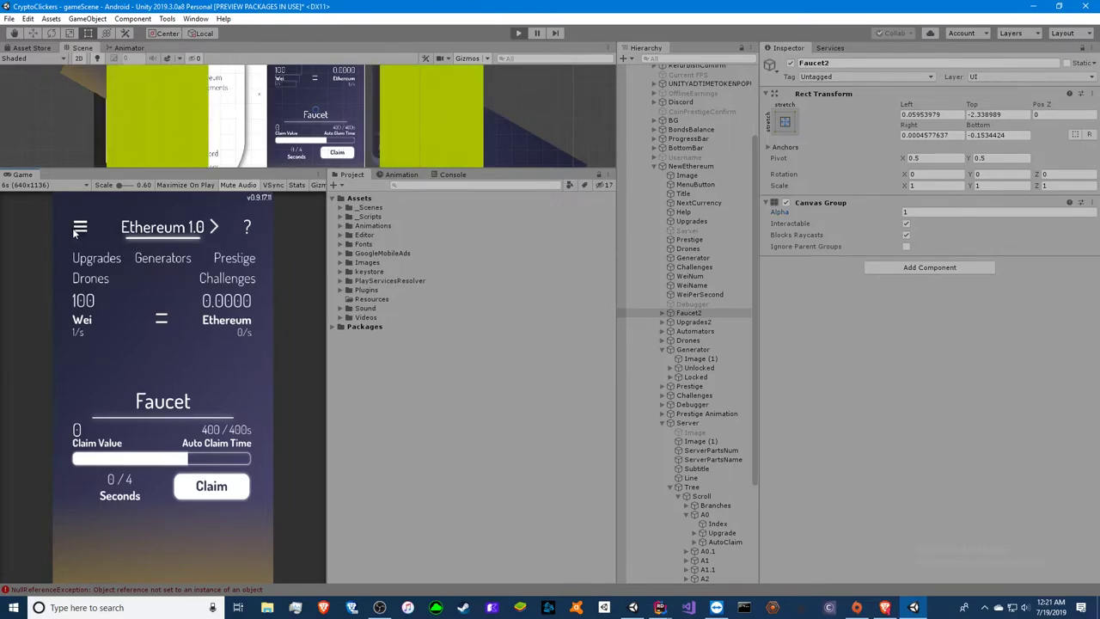
left_click(129, 519)
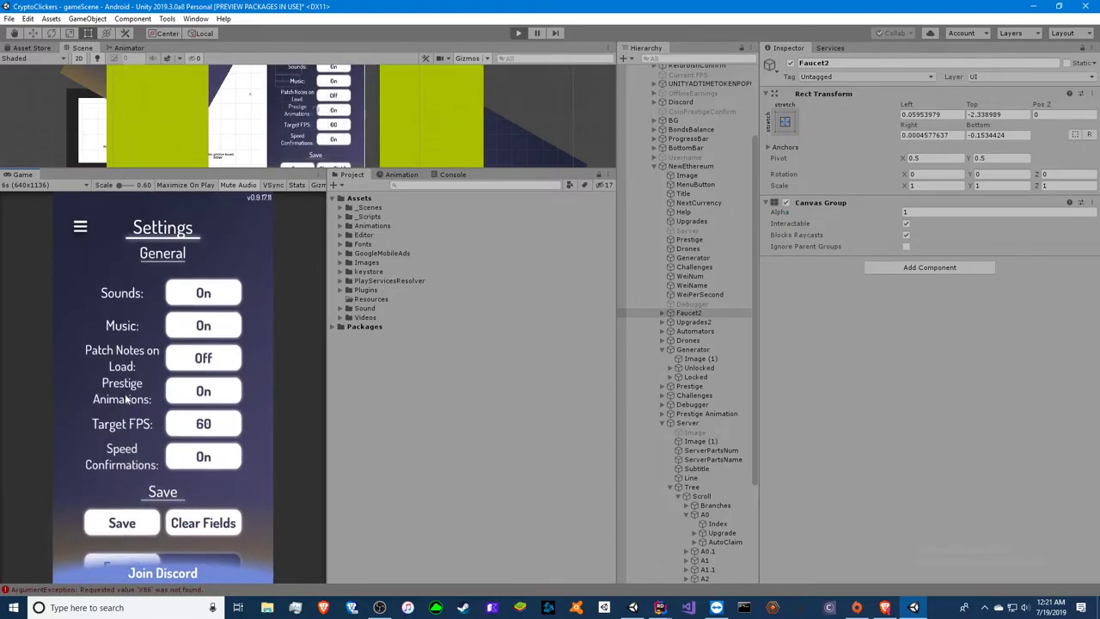
left_click(199, 411)
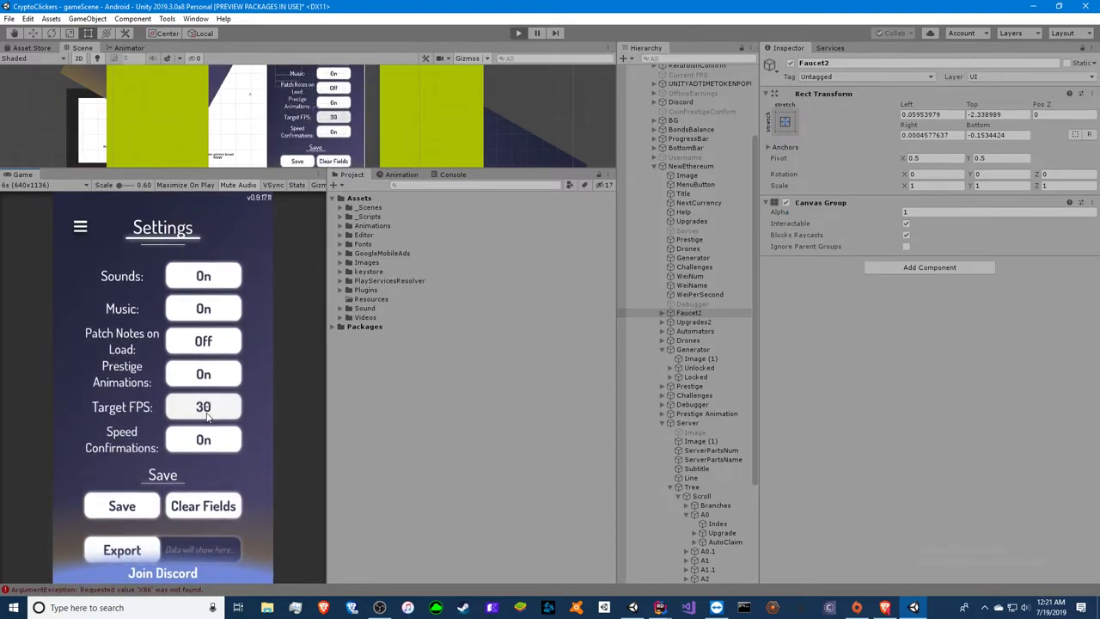
left_click(207, 415)
left_click(206, 415)
left_click(187, 414)
left_click(188, 413)
left_click(188, 413)
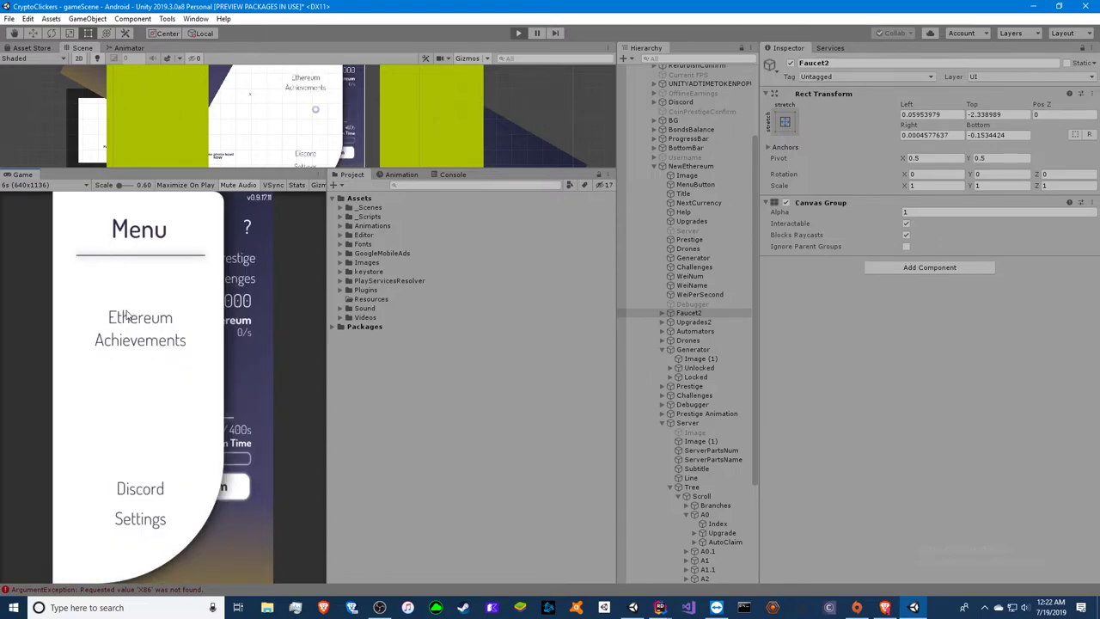
left_click(129, 315)
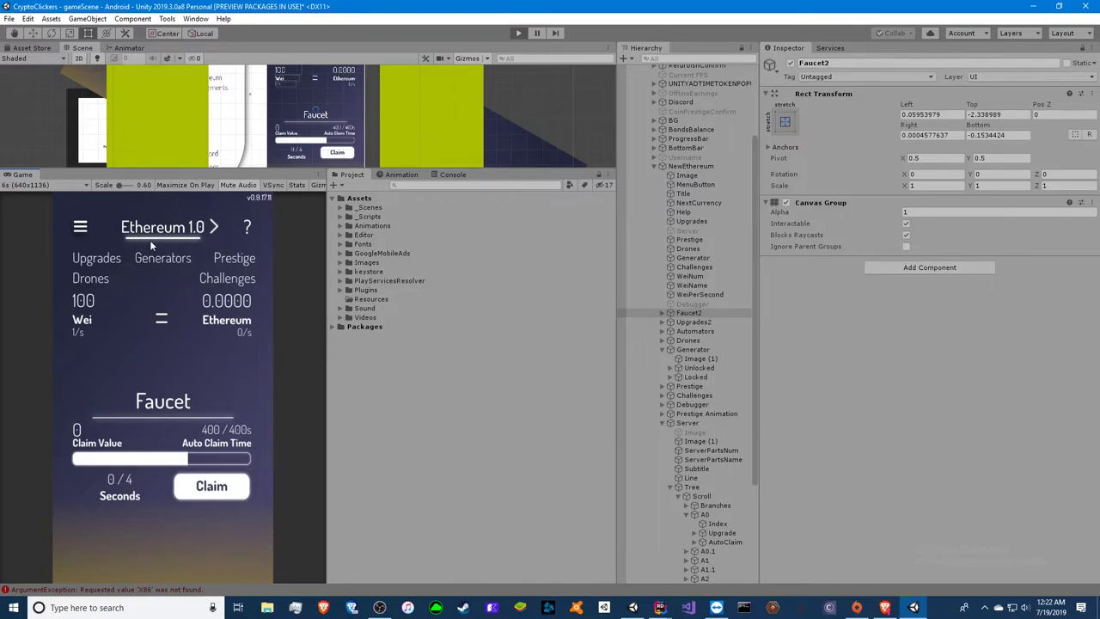
key("Right")
key("Right")
key("Right")
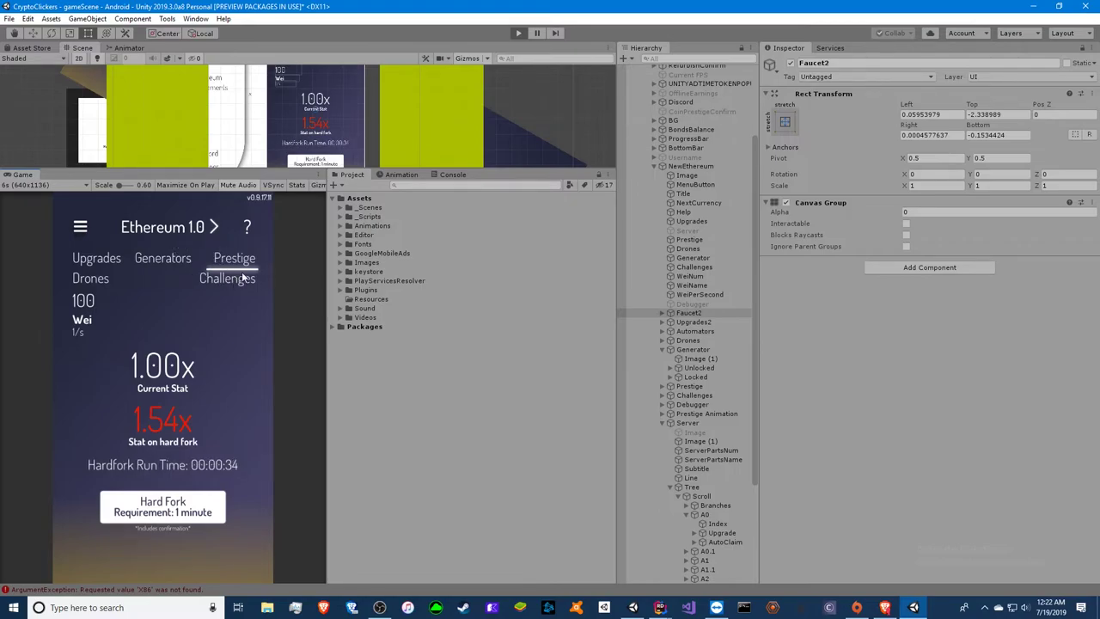
left_click(176, 230)
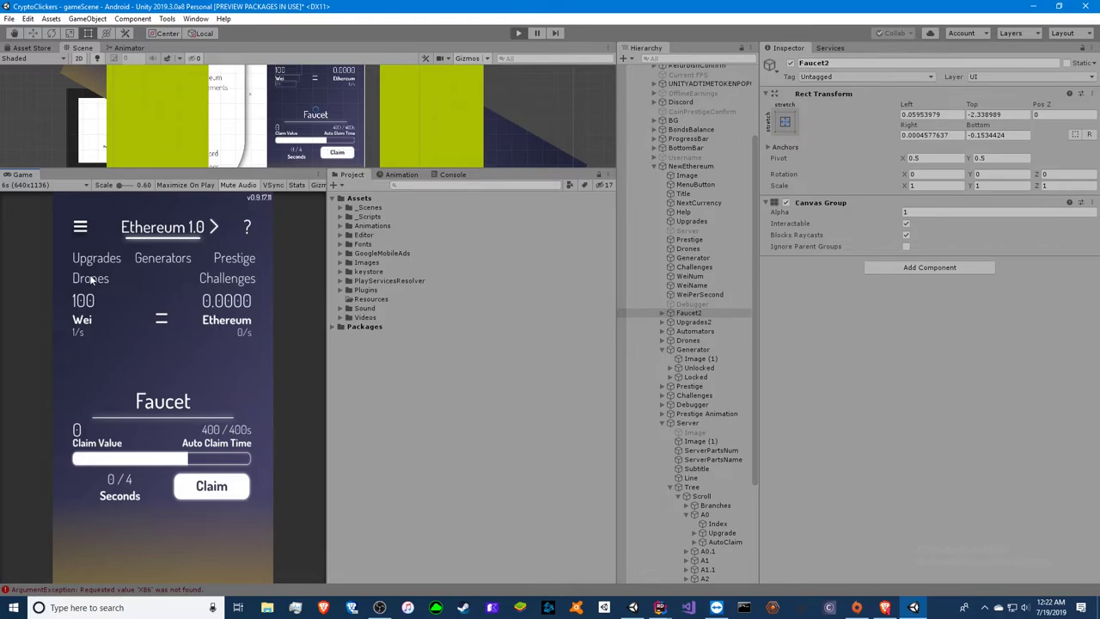
Open the game's Upgrades tab and scroll up and down through the upgrade list
left_click(125, 263)
scroll(146, 395, "down", 2)
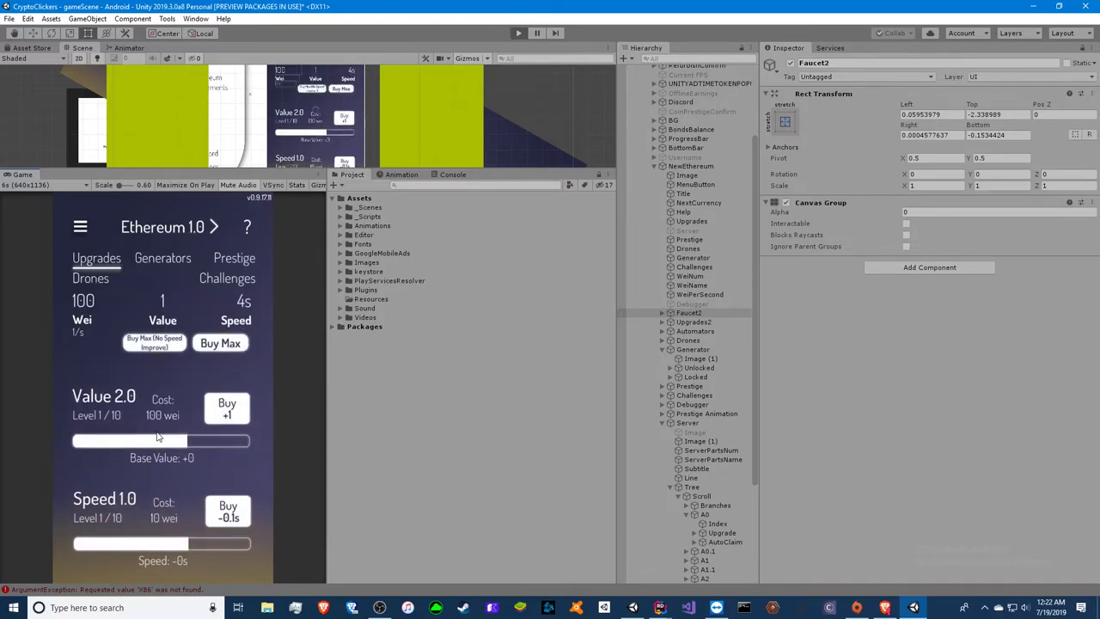
scroll(168, 506, "up", 2)
scroll(167, 505, "down", 2)
scroll(172, 550, "up", 2)
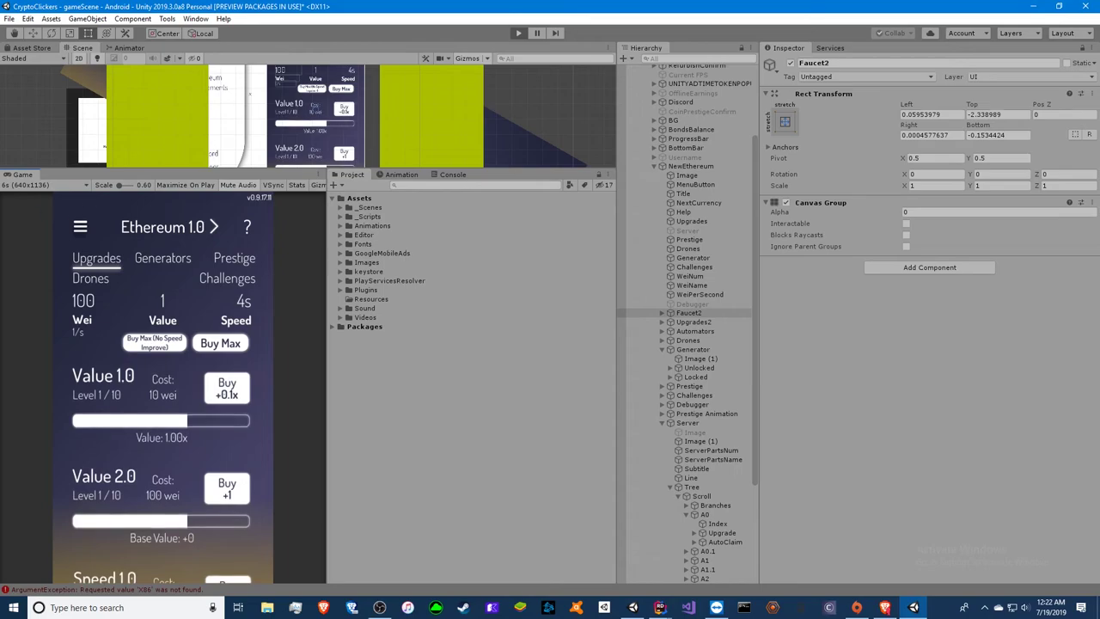
scroll(151, 438, "down", 2)
scroll(160, 319, "up", 2)
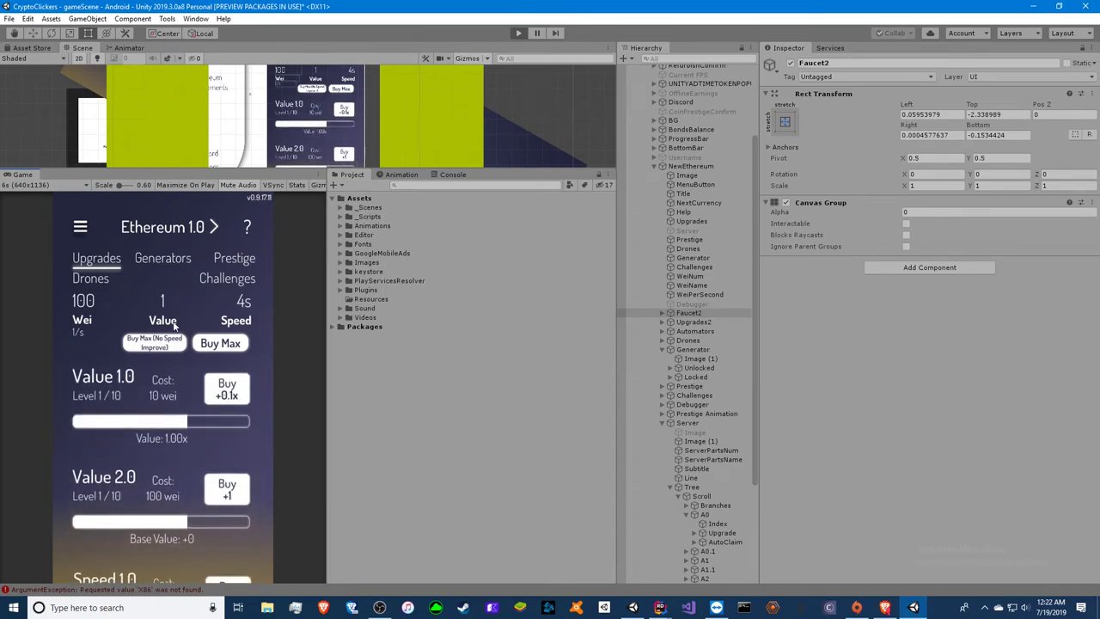
scroll(168, 325, "down", 2)
scroll(169, 325, "up", 2)
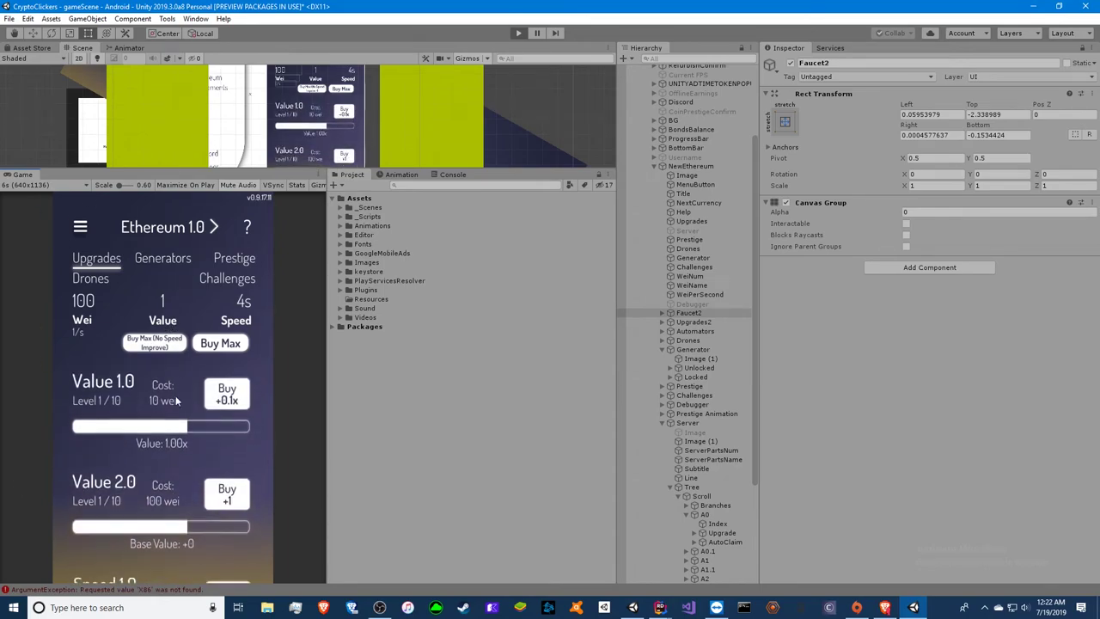
Check the locked Generators tab, Upgrades, and the Prestige Hard Fork panel, returning to the faucet
left_click(158, 258)
left_click(105, 259)
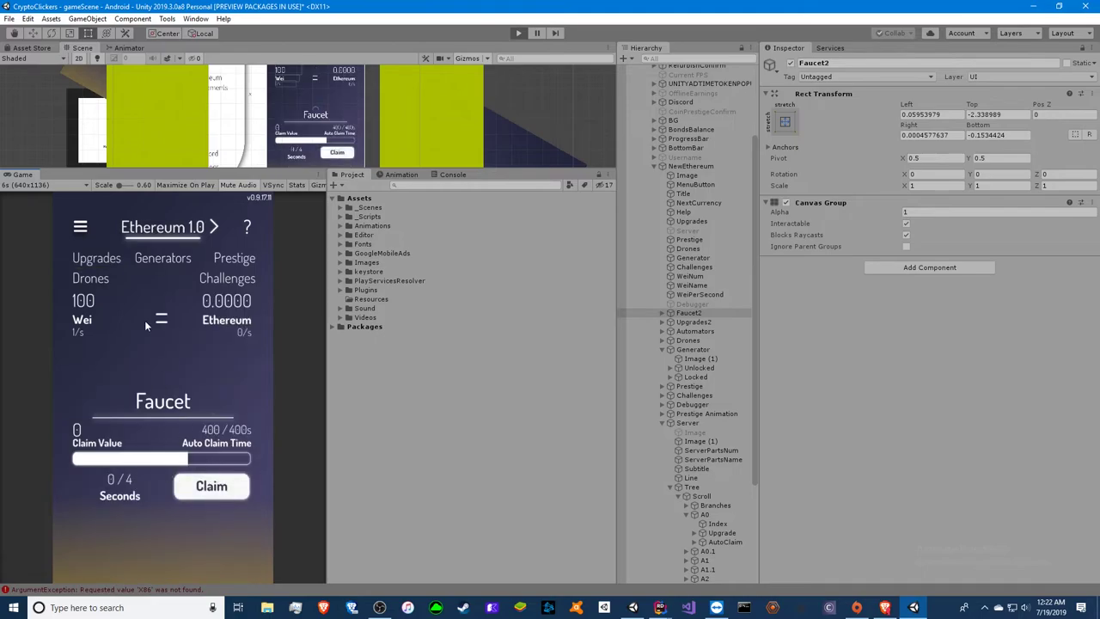
left_click(191, 227)
left_click(234, 259)
left_click(162, 228)
Open and close the side menu, then end on the Upgrades tab via Generators
left_click(83, 227)
left_click(172, 265)
left_click(168, 257)
left_click(95, 260)
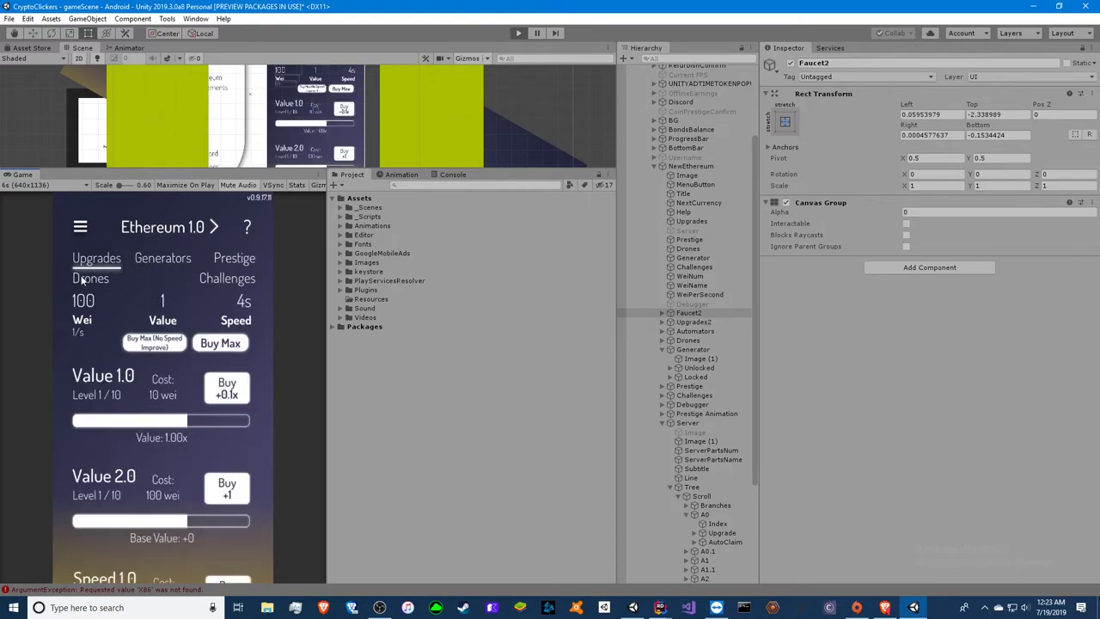
Check the locked Drones tab, then alternate repeatedly between Upgrades and the Ethereum Faucet screen
left_click(82, 279)
left_click(153, 232)
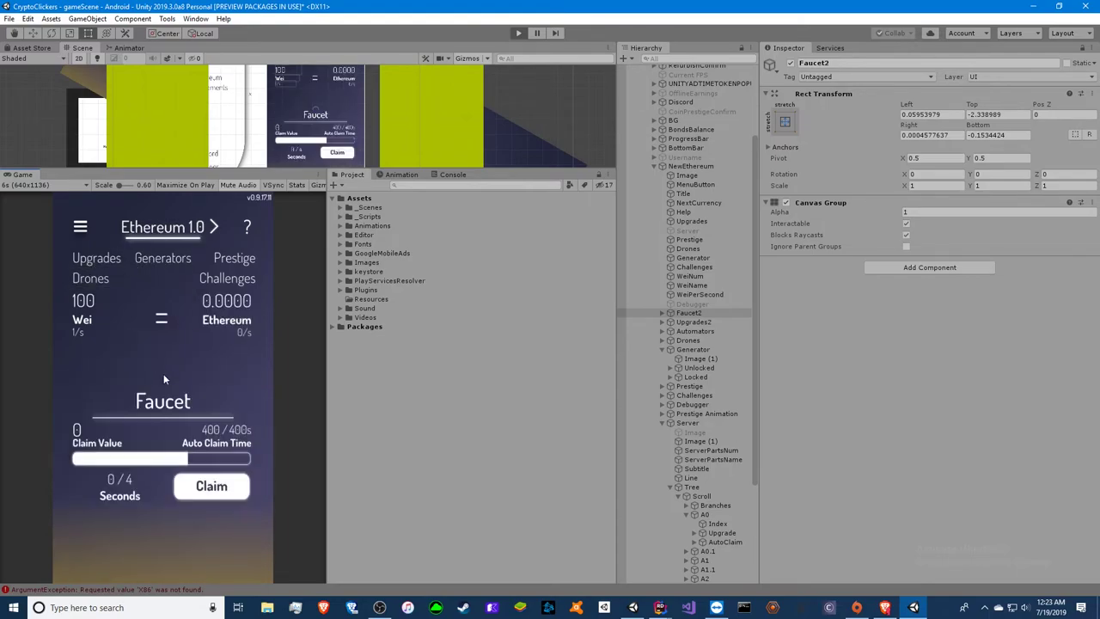
left_click(92, 257)
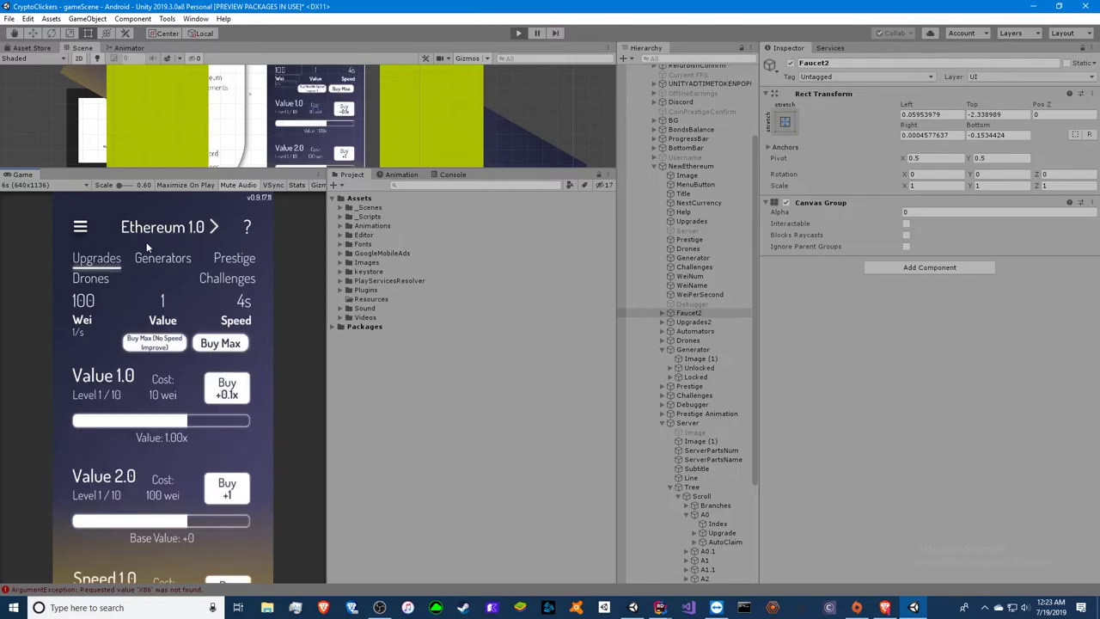
left_click(182, 229)
left_click(100, 257)
left_click(154, 230)
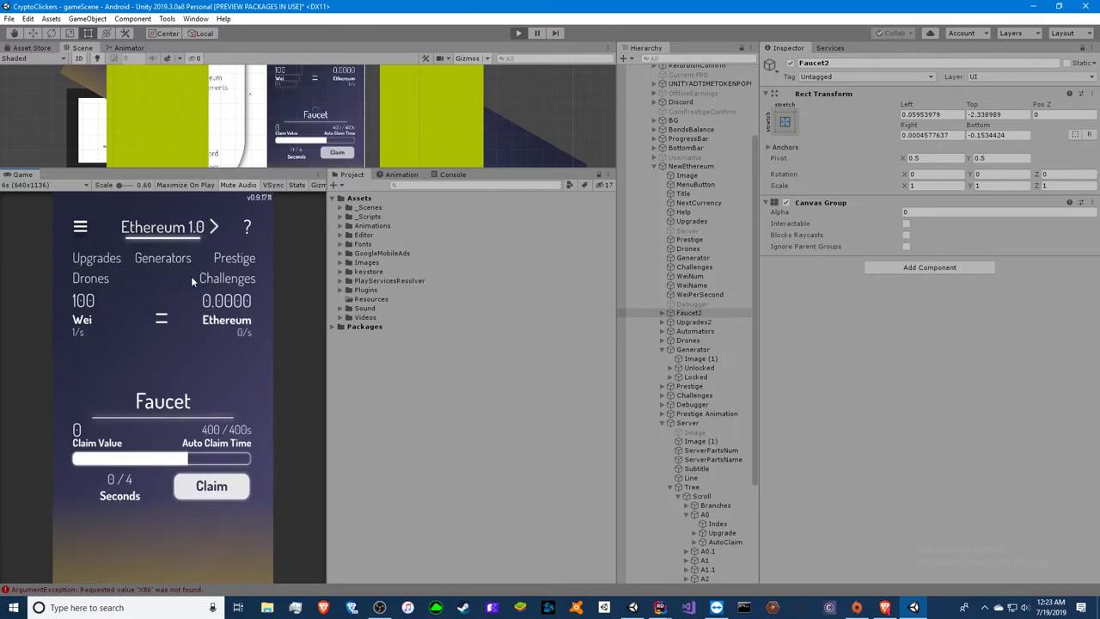
left_click(102, 256)
left_click(163, 228)
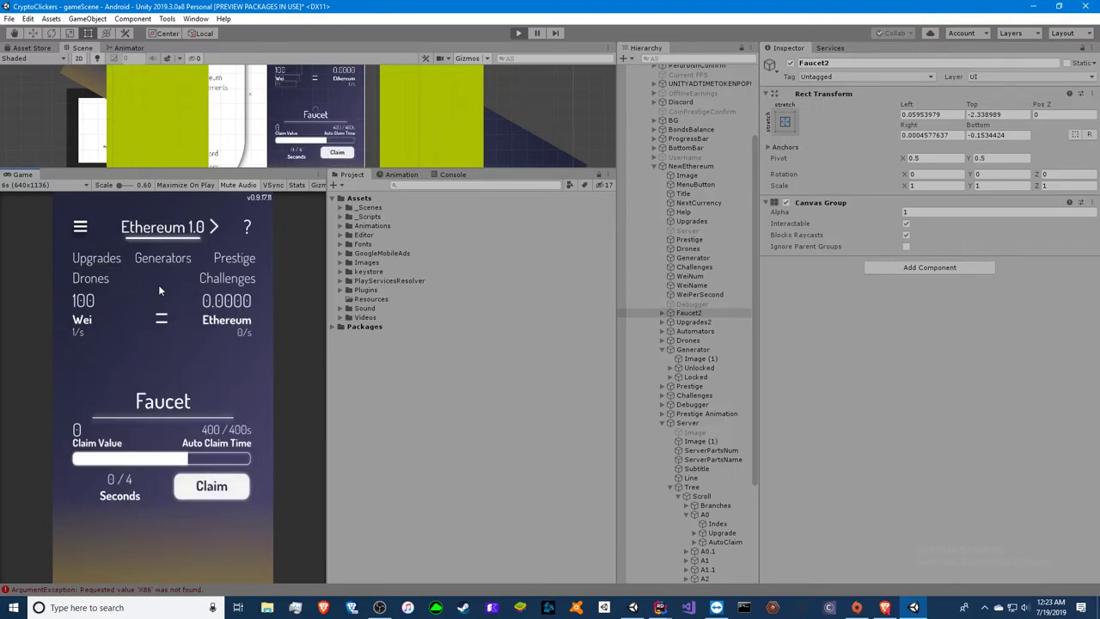
left_click(97, 258)
left_click(168, 229)
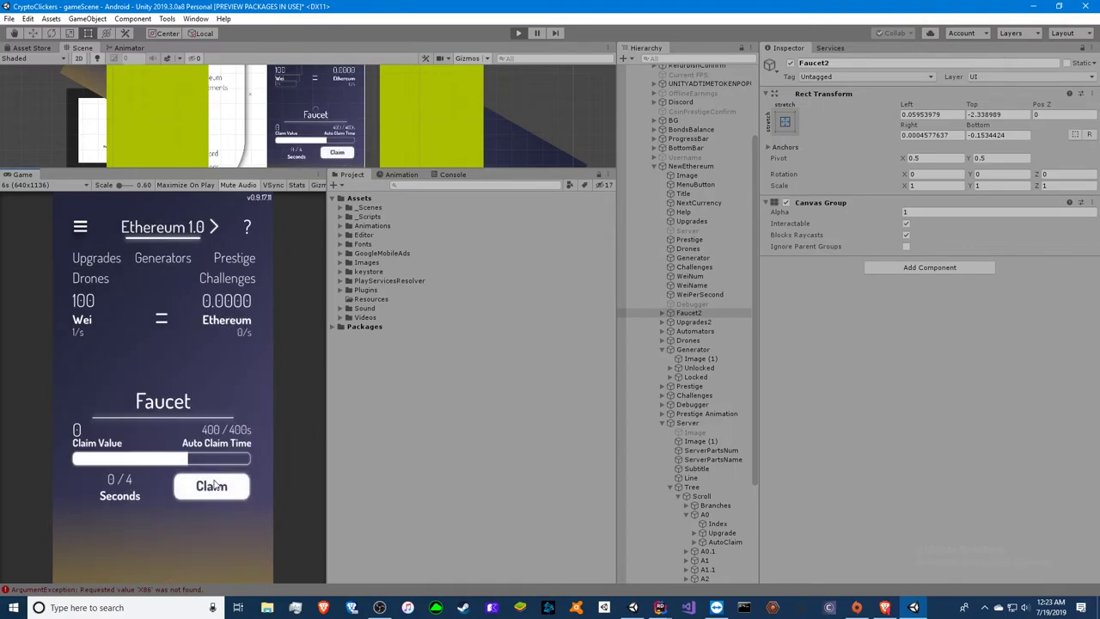
left_click(96, 258)
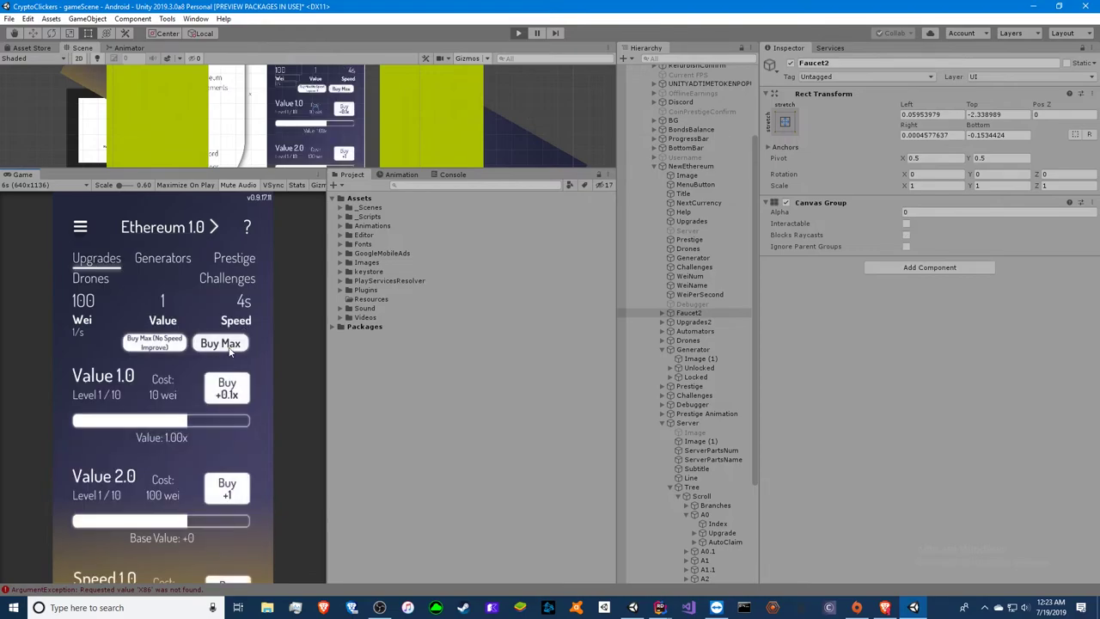
left_click(163, 228)
left_click(85, 256)
Scroll and drag the upgrade list, then stop play mode
scroll(129, 465, "down", 3)
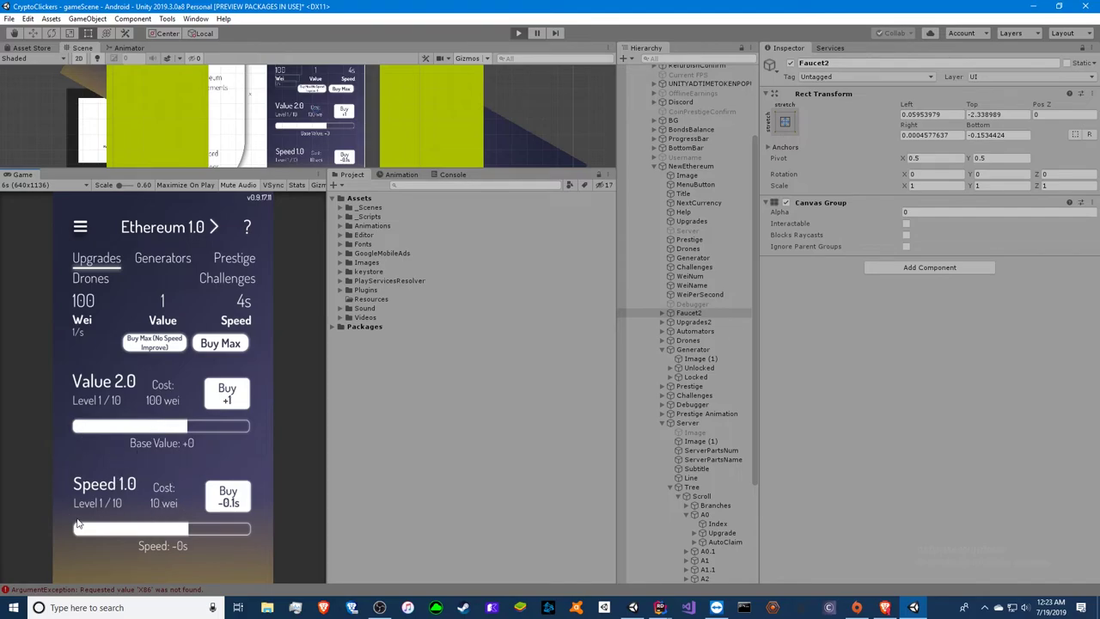
scroll(157, 471, "up", 3)
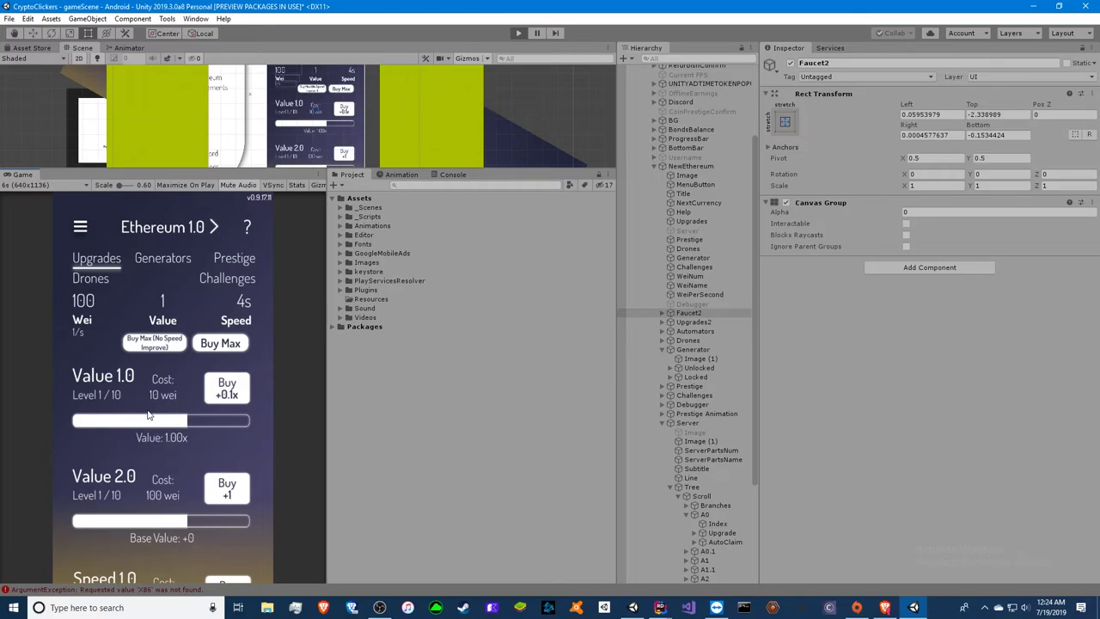
left_click_drag(132, 456, 130, 419)
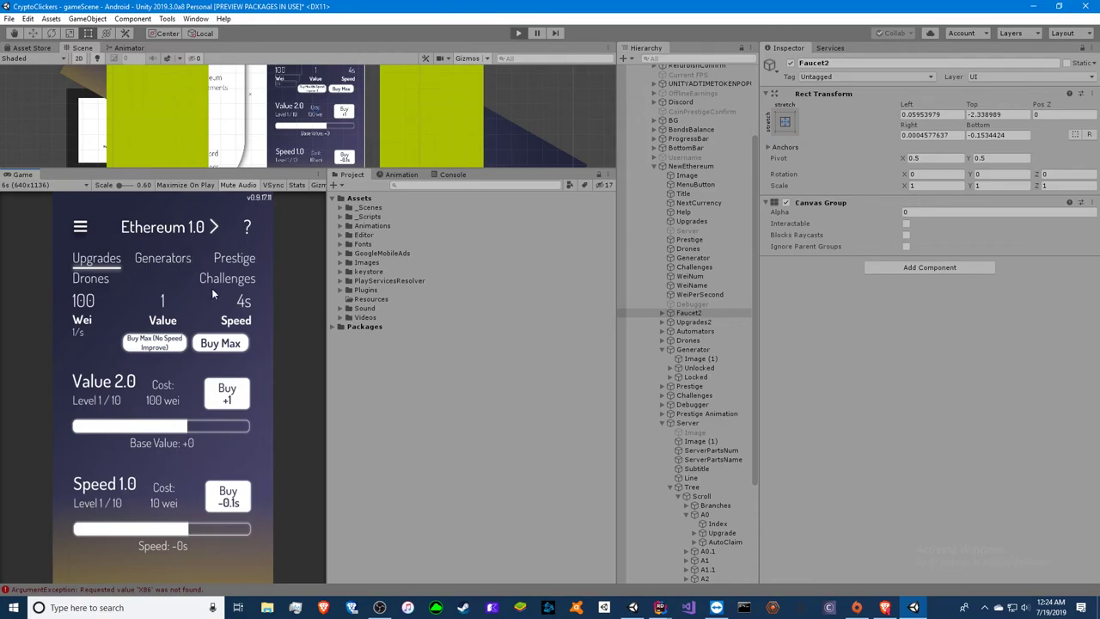
left_click(520, 32)
Alt+Tab between the SampleScene and CryptoClickers projects, ending on the SampleScene tutorial editor
key("alt+Tab")
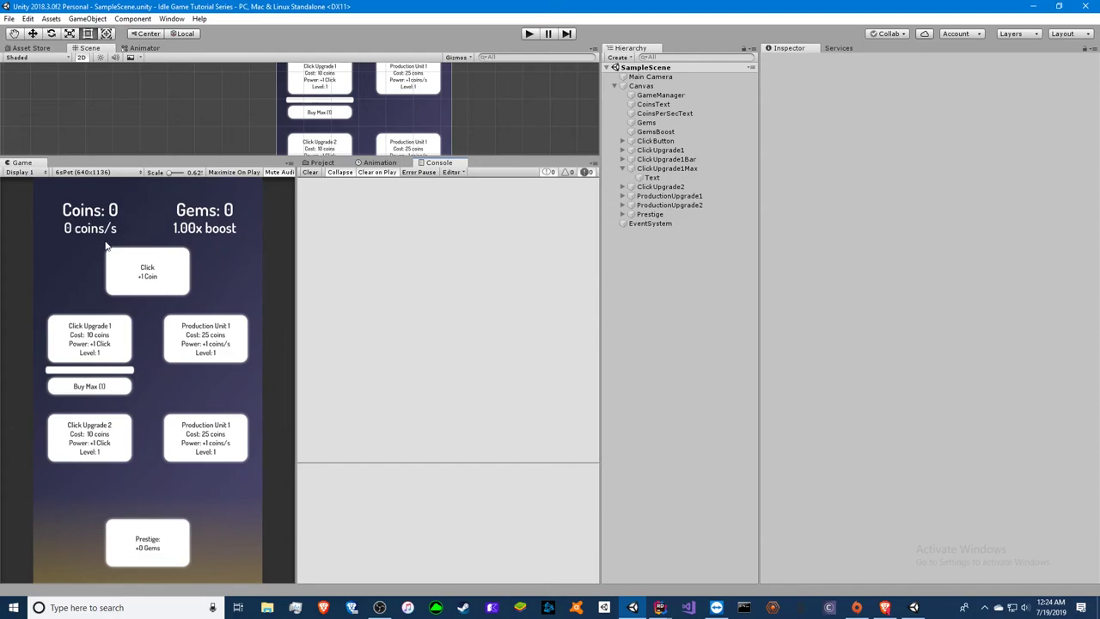
key("alt+Tab")
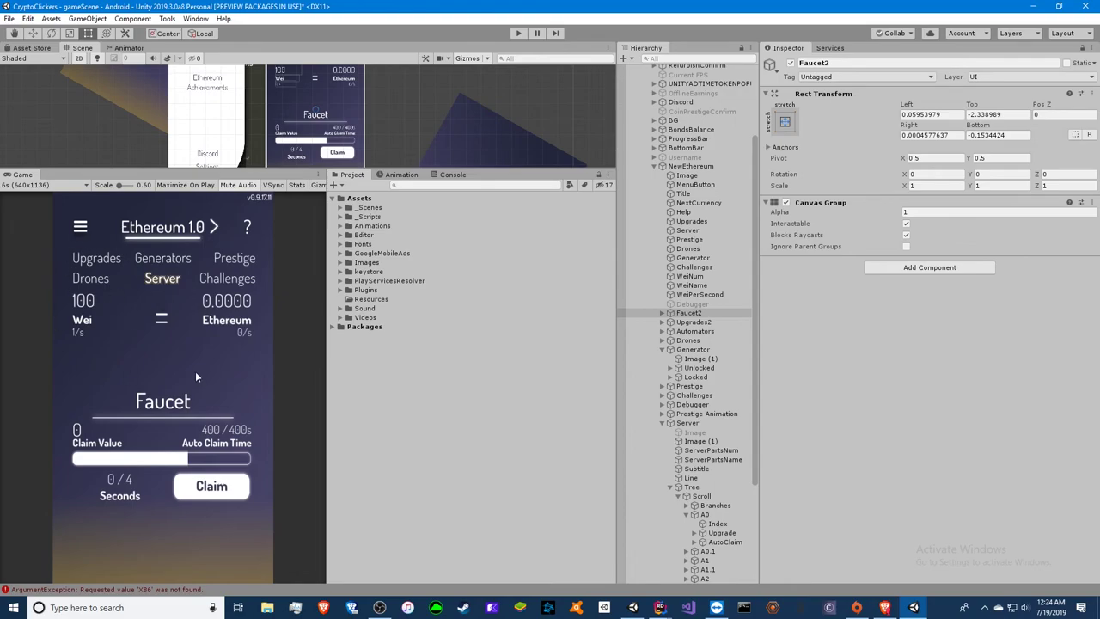
key("alt+Tab")
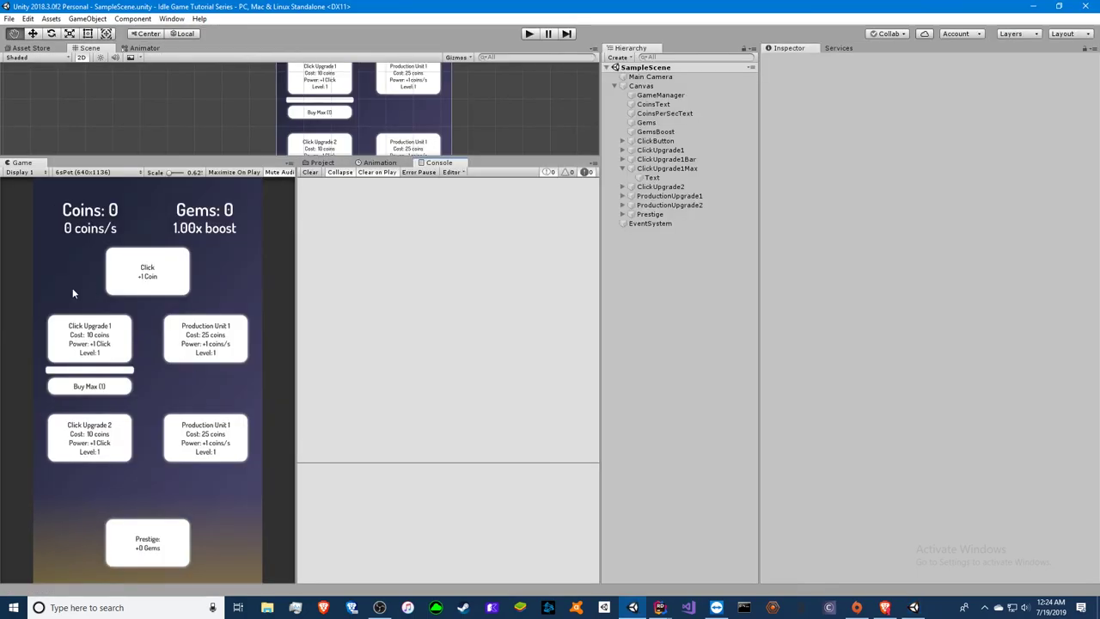